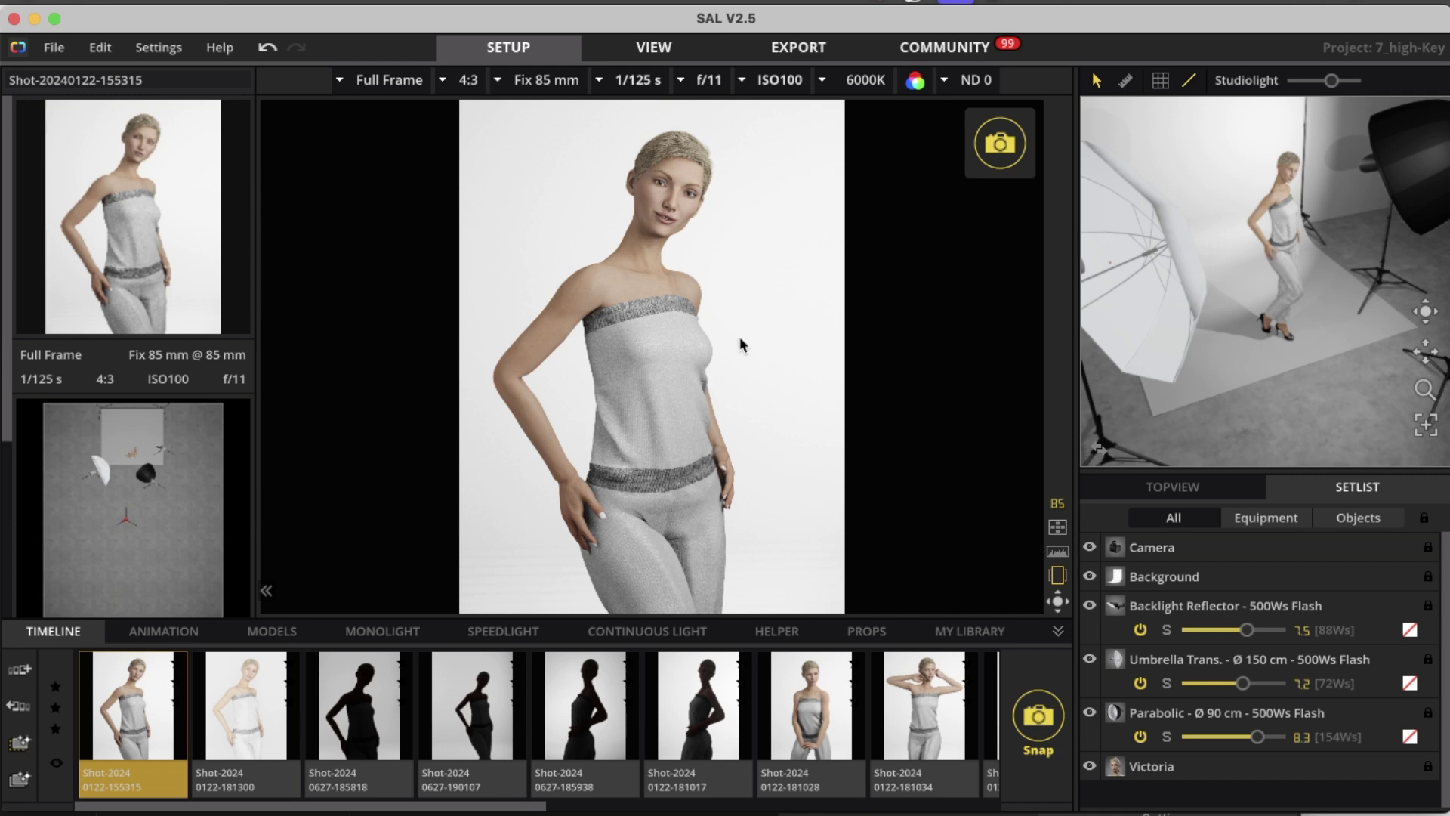
left_click(257, 702)
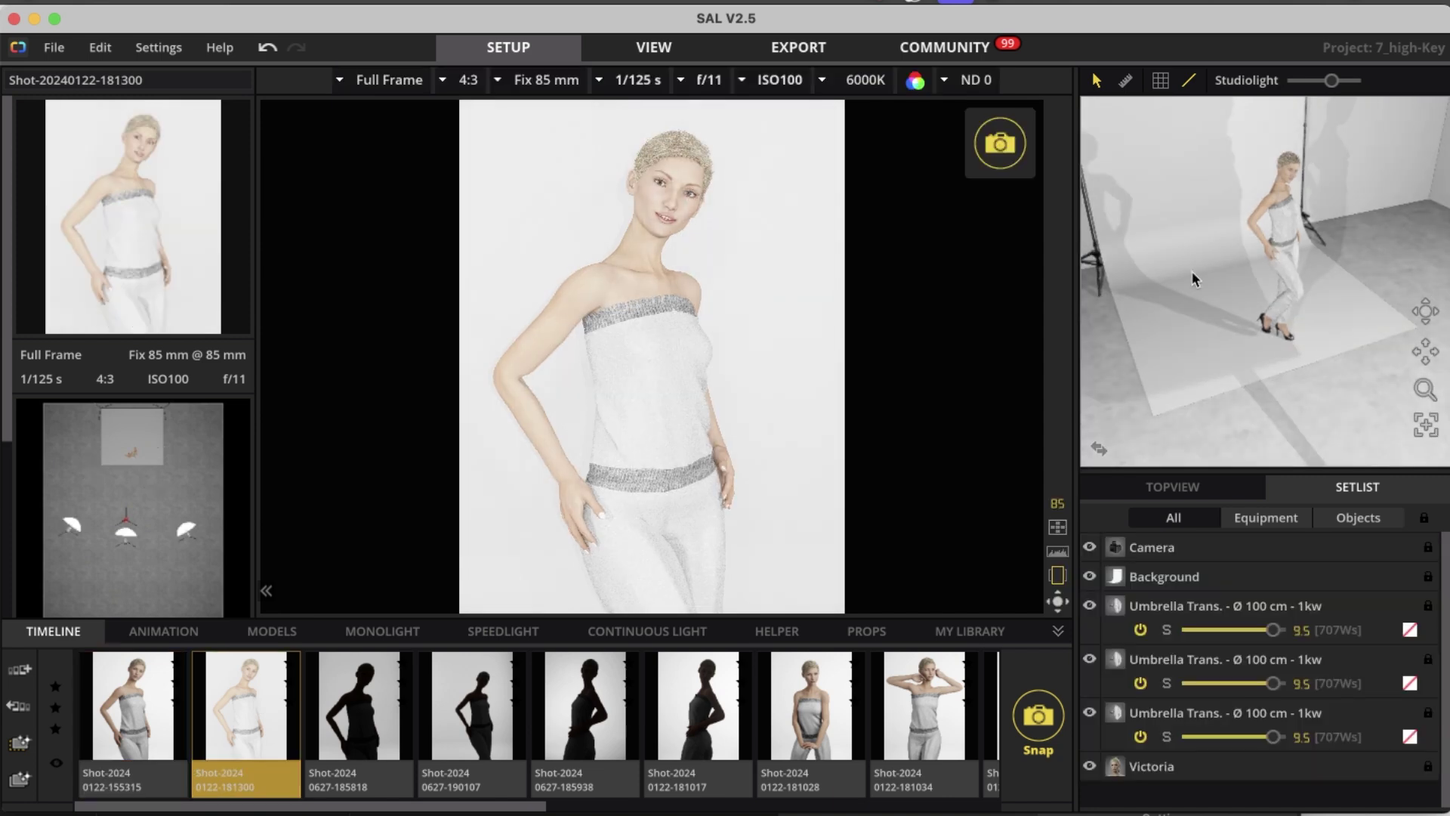
scroll(1258, 267, "down", 8)
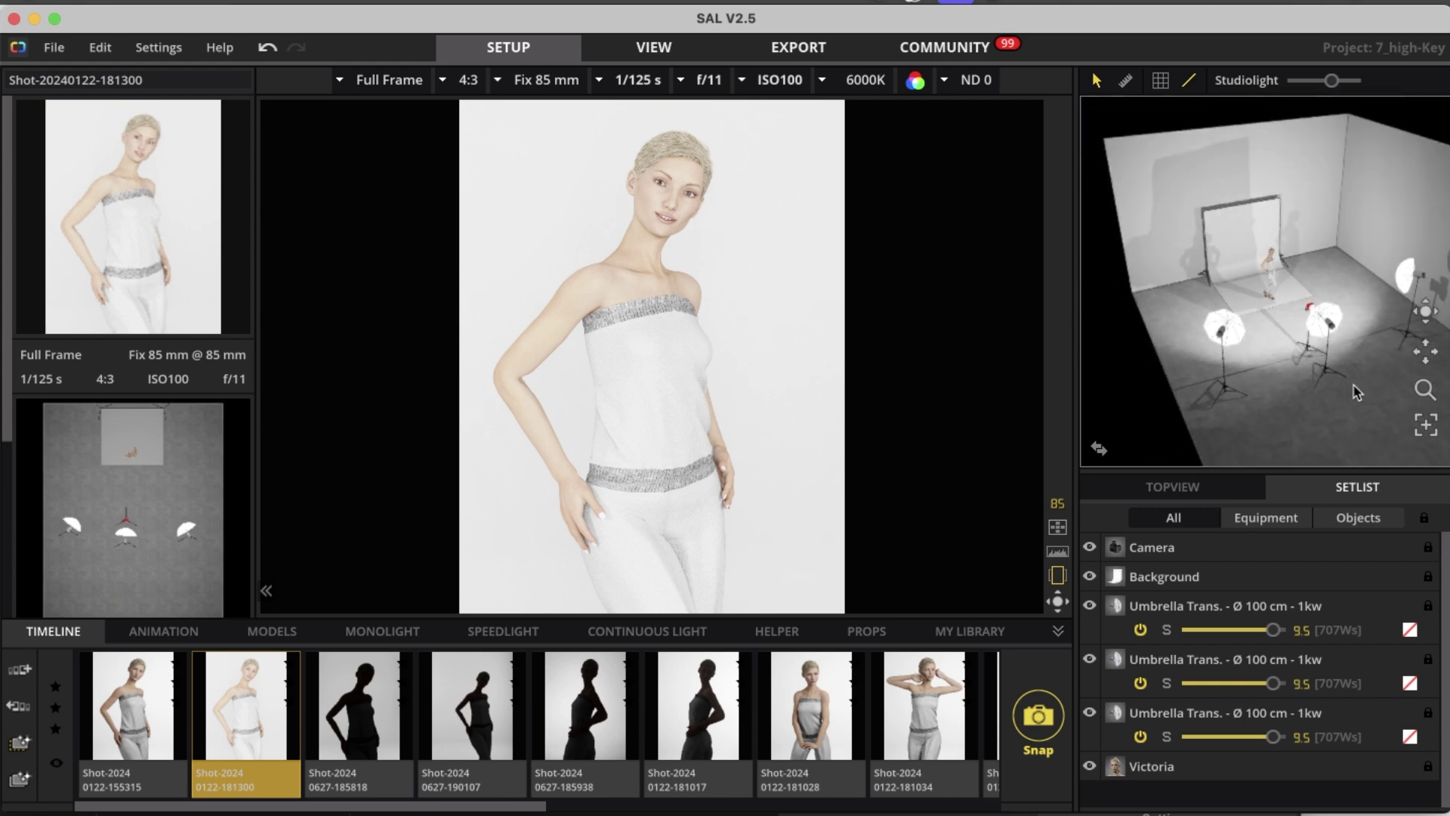
left_click_drag(1356, 389, 1291, 389)
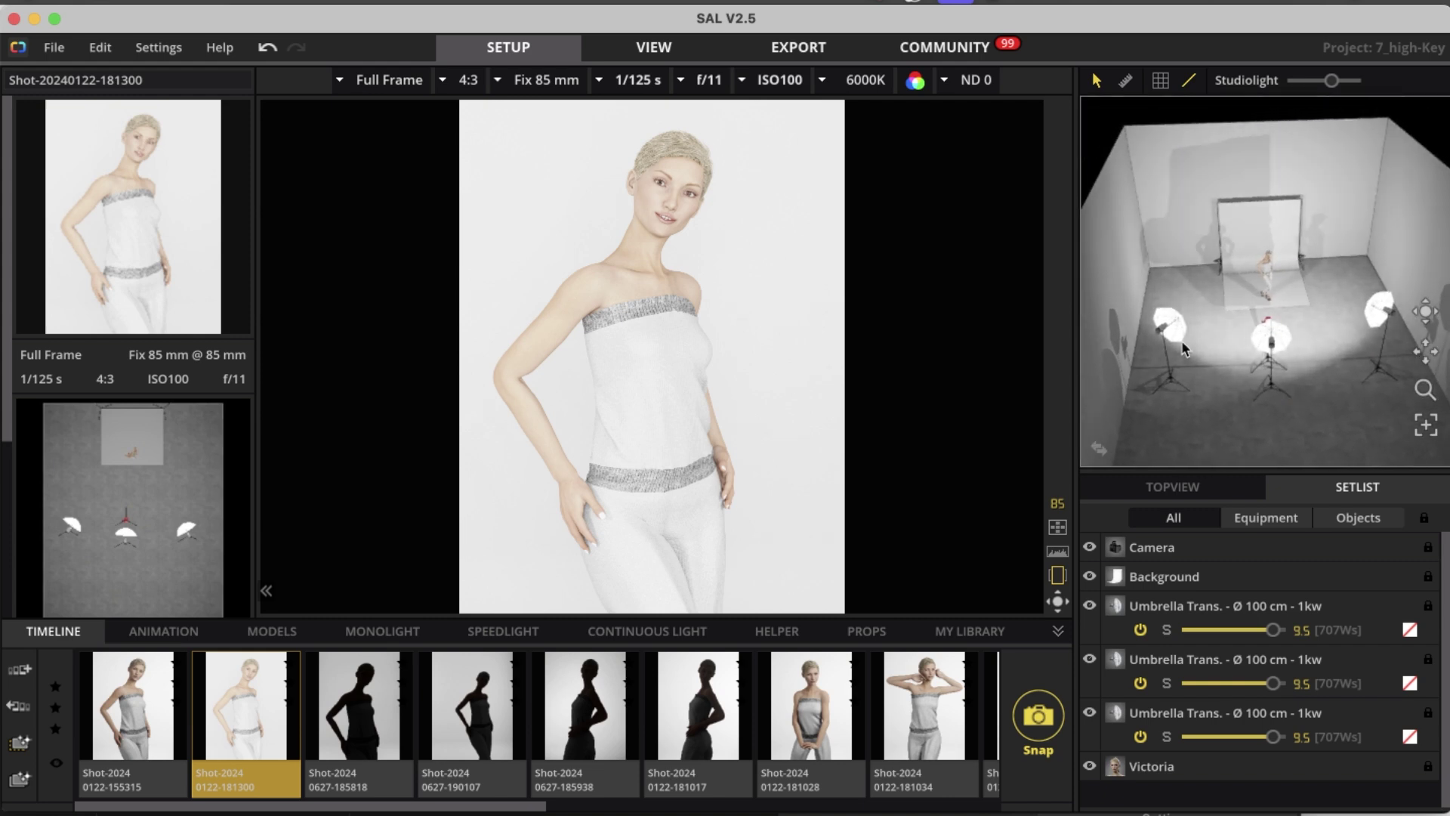
left_click(1283, 359)
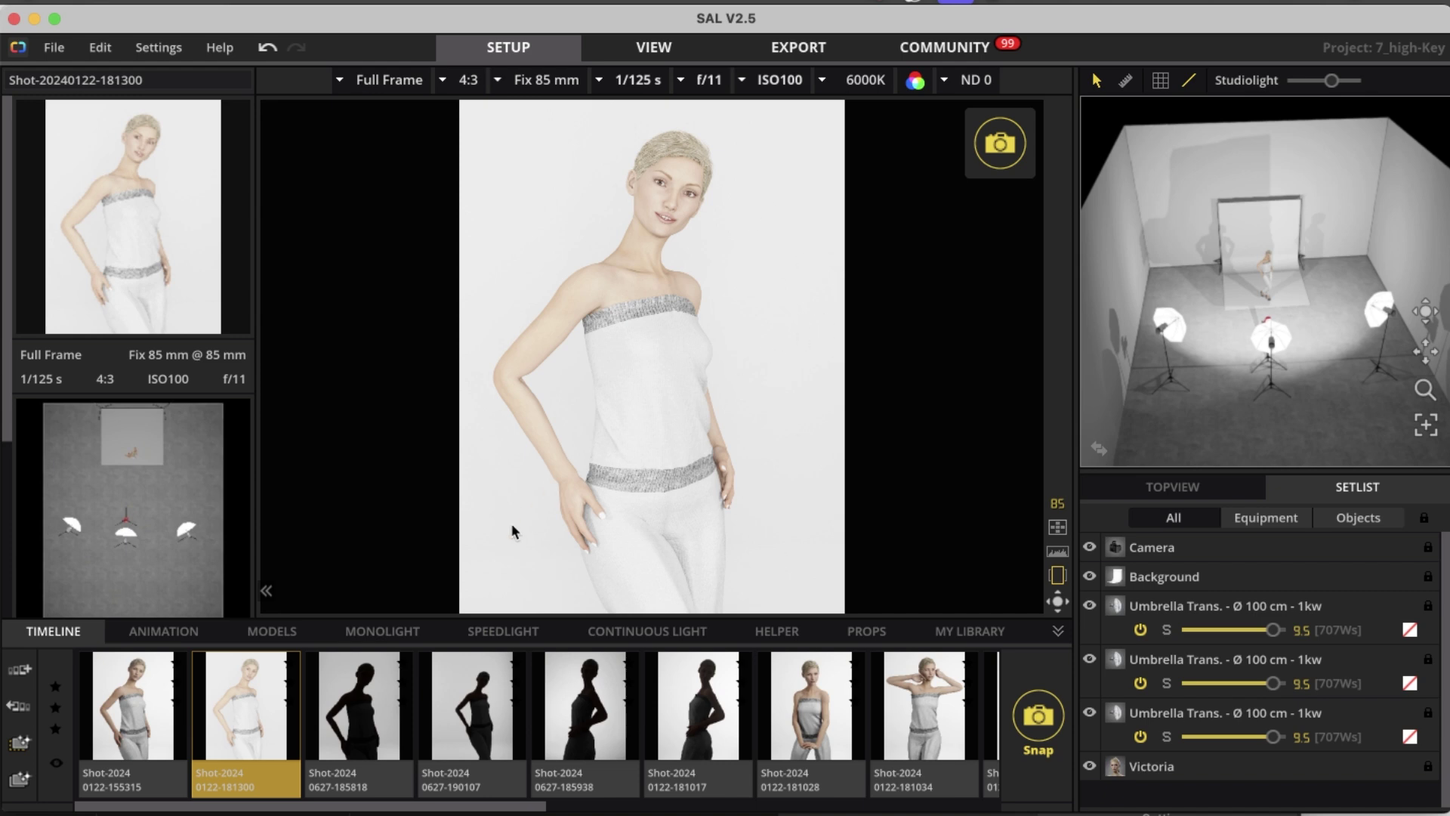
left_click(366, 693)
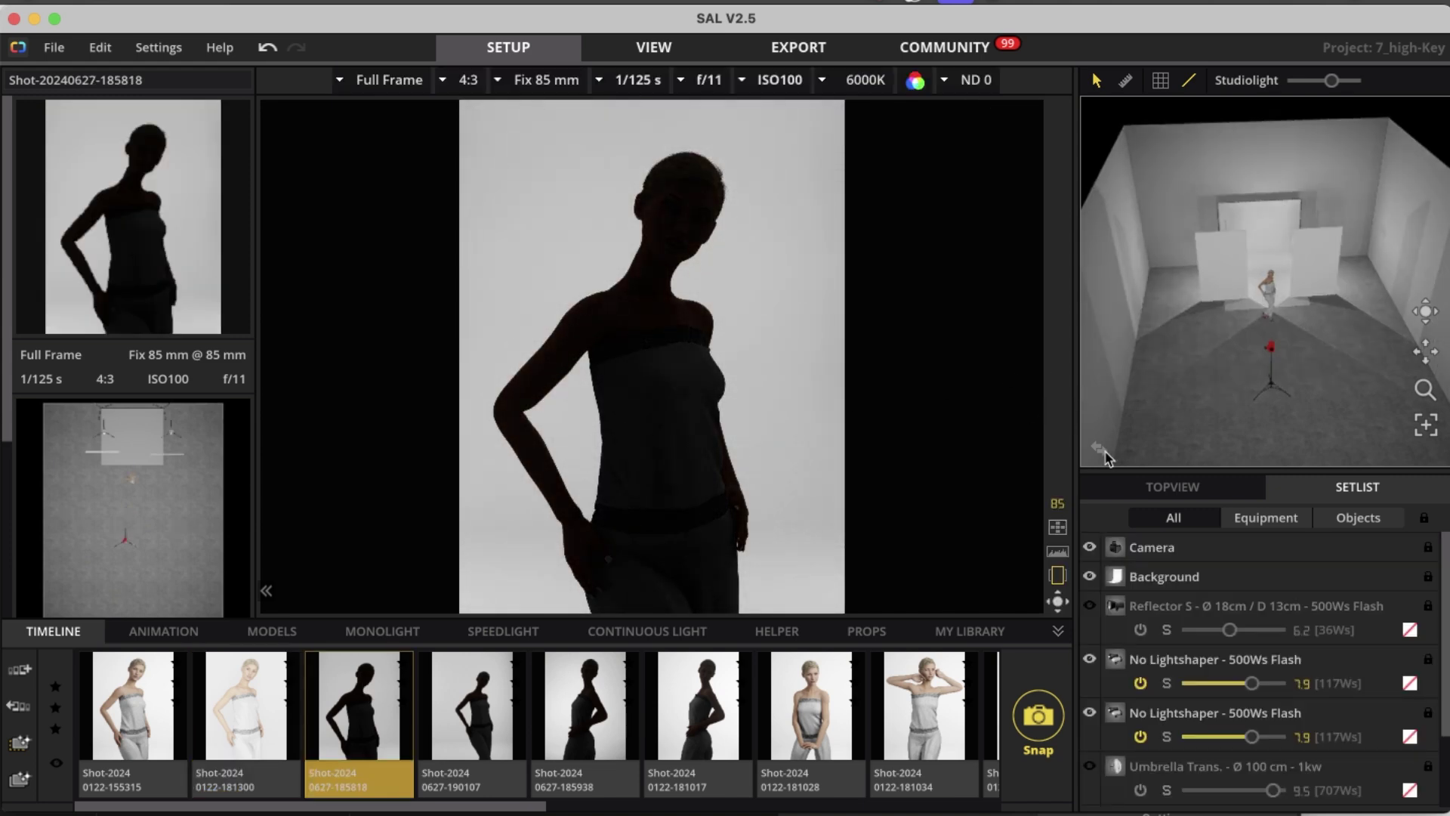
left_click(1099, 451)
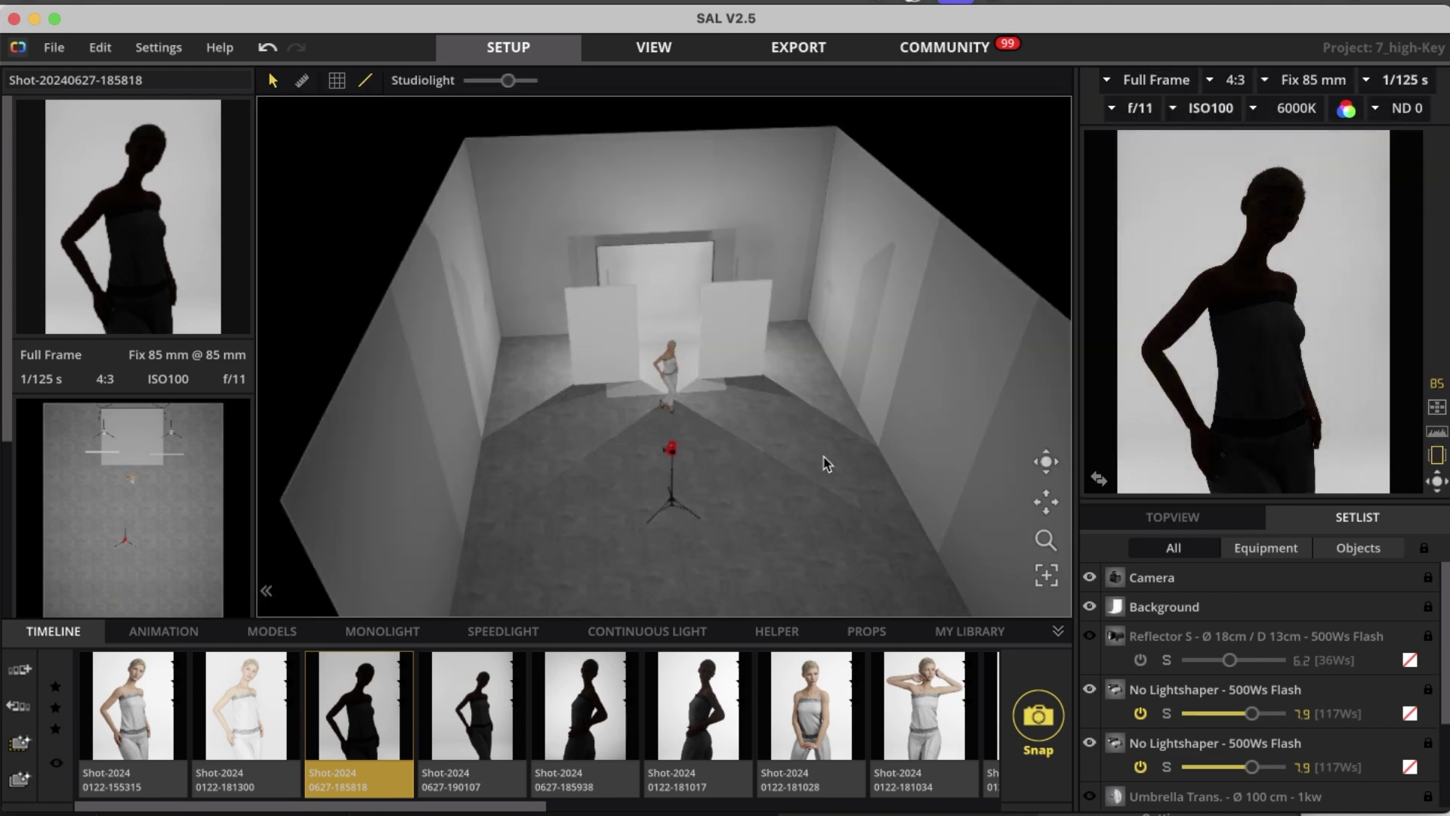
scroll(825, 457, "up", 3)
scroll(825, 457, "up", 2)
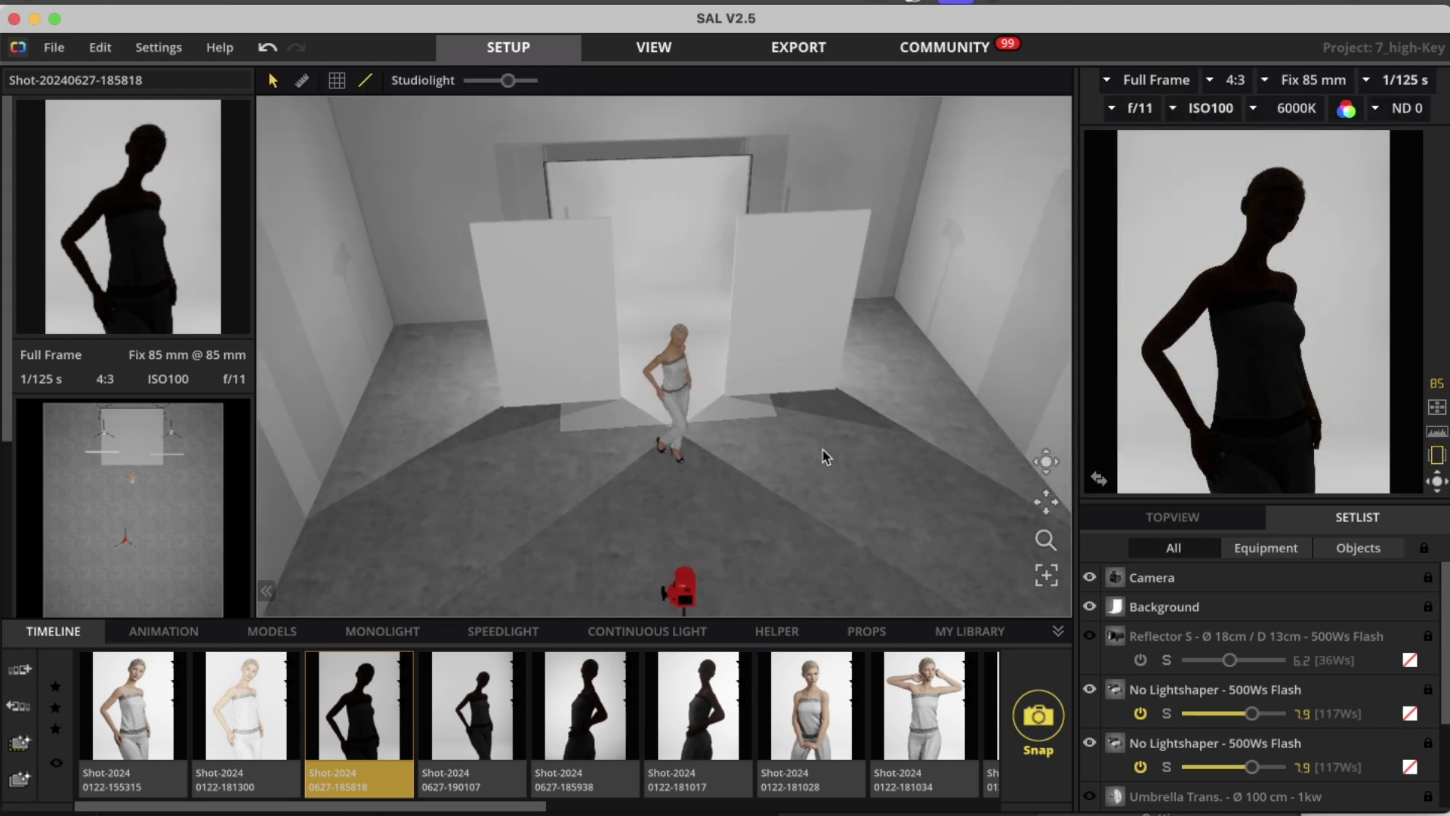
Examine the two large reflector panels and the two bare flashes aimed at the backdrop from both the side and the front.
left_click_drag(826, 454, 561, 475)
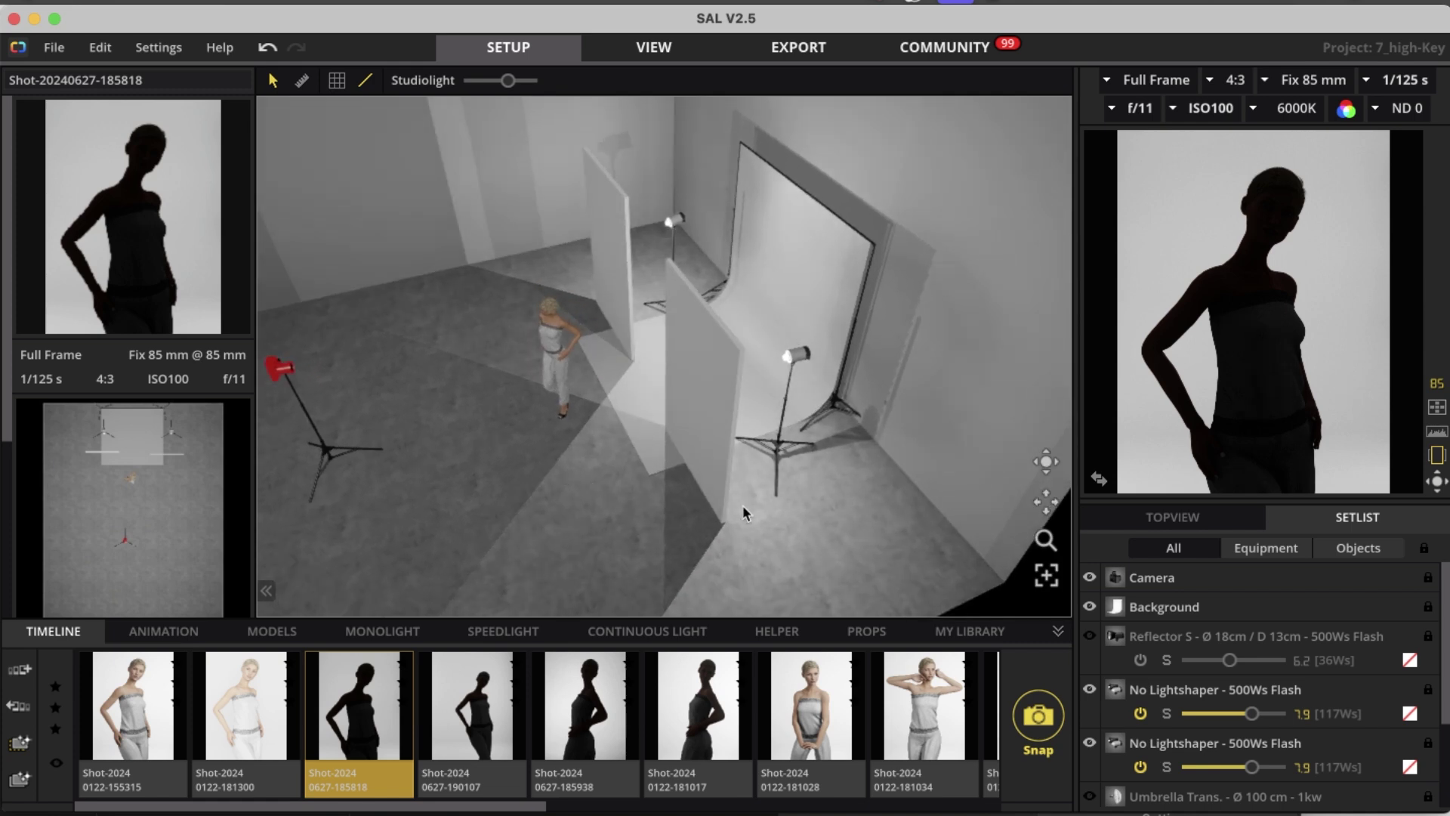
left_click_drag(835, 534, 831, 542)
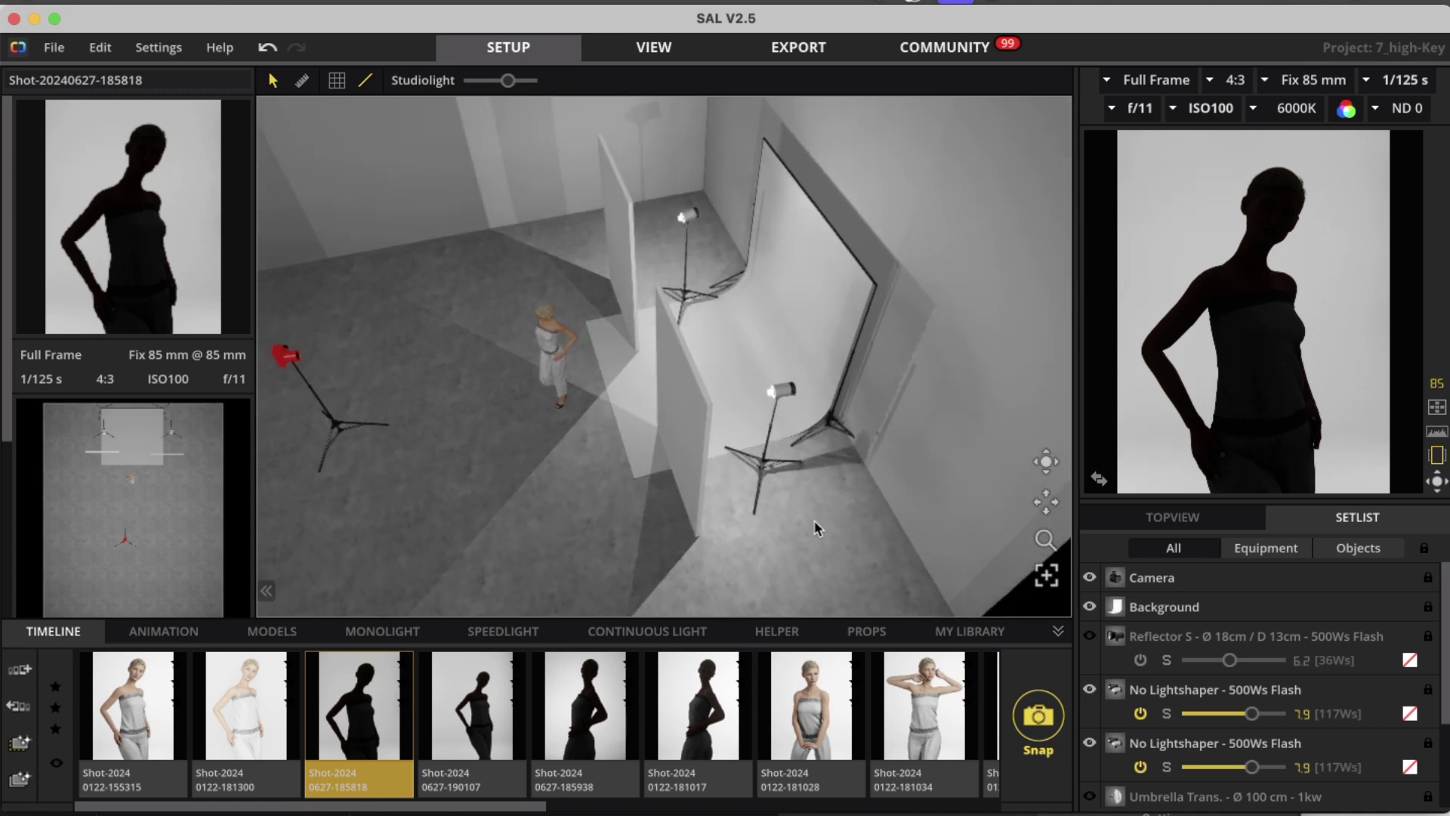
left_click_drag(814, 521, 859, 520)
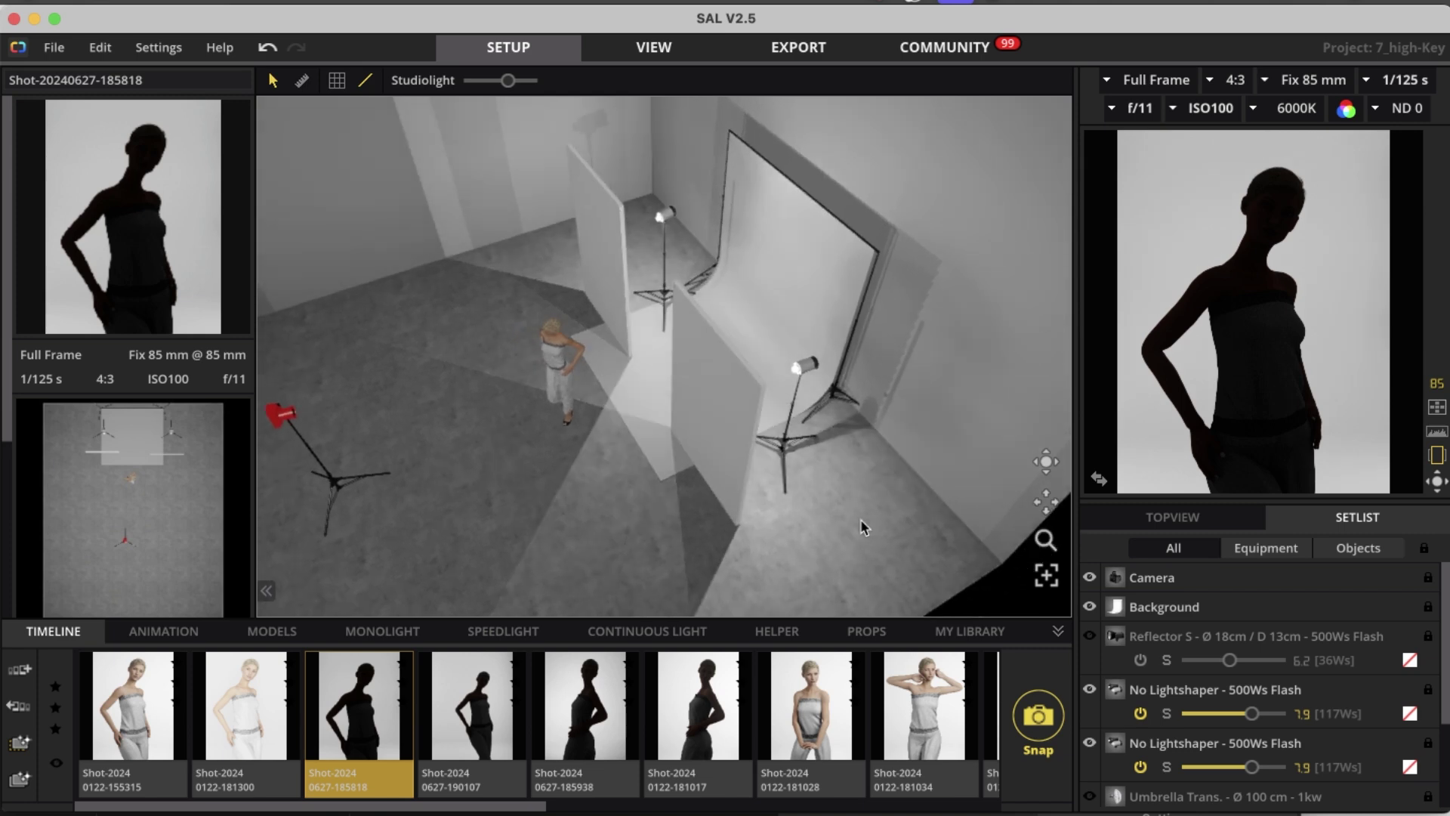
left_click(715, 401)
left_click(603, 239)
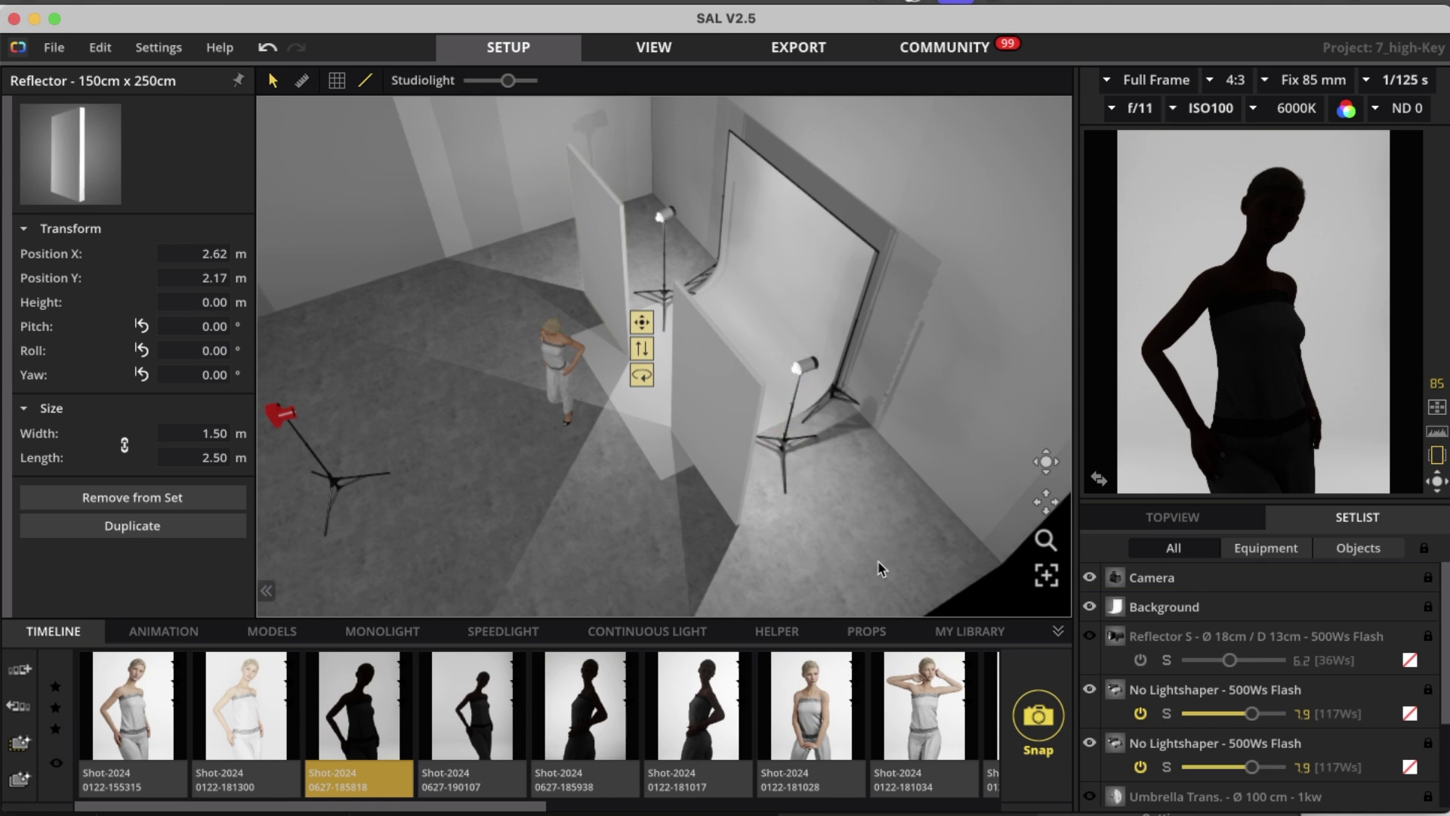
left_click_drag(861, 500, 732, 506)
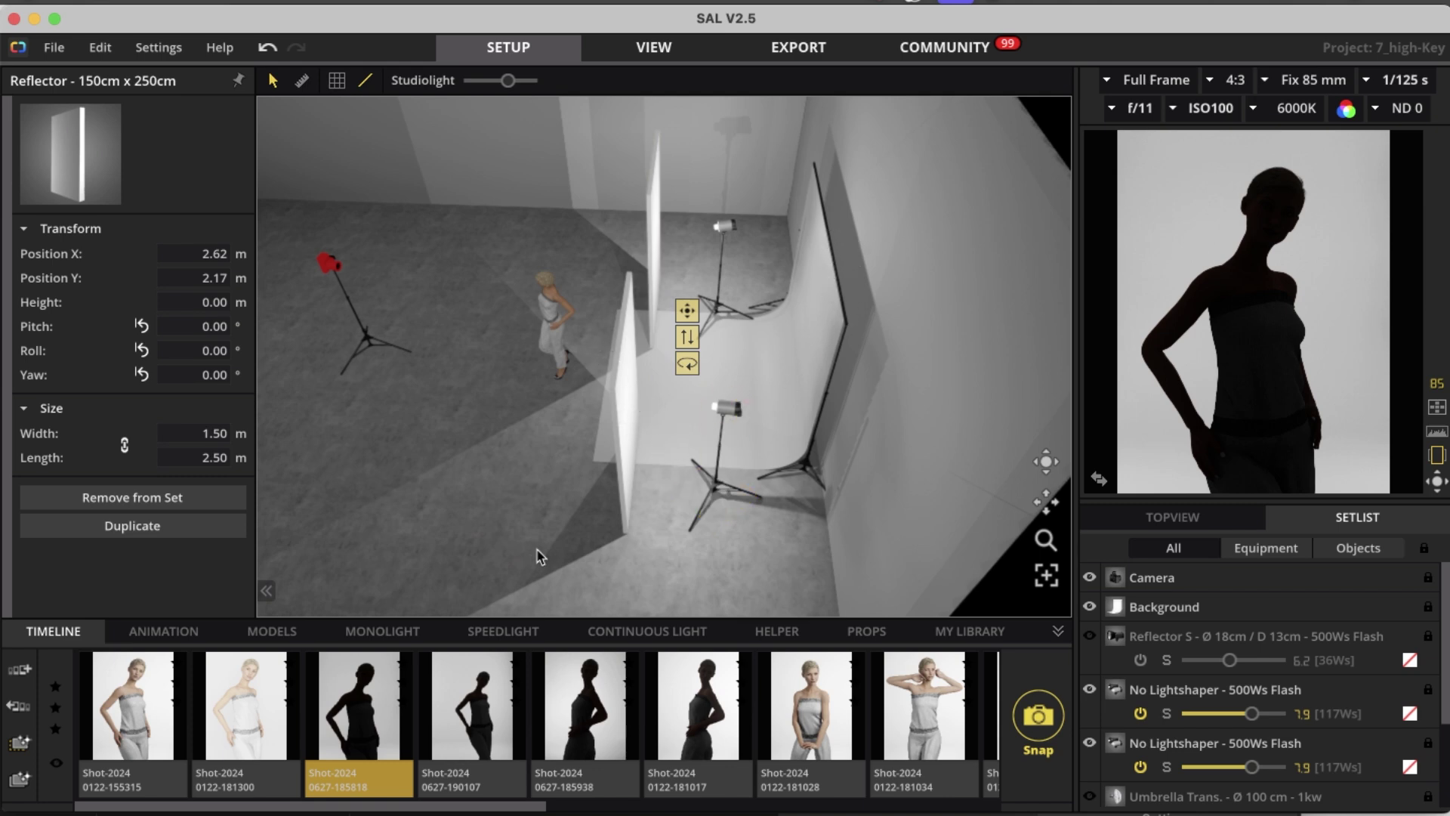
left_click_drag(541, 563, 774, 499)
Shift the model sideways and back to the middle, and move her toward the backdrop into the spill between the reflector panels.
left_click_drag(664, 453, 713, 463)
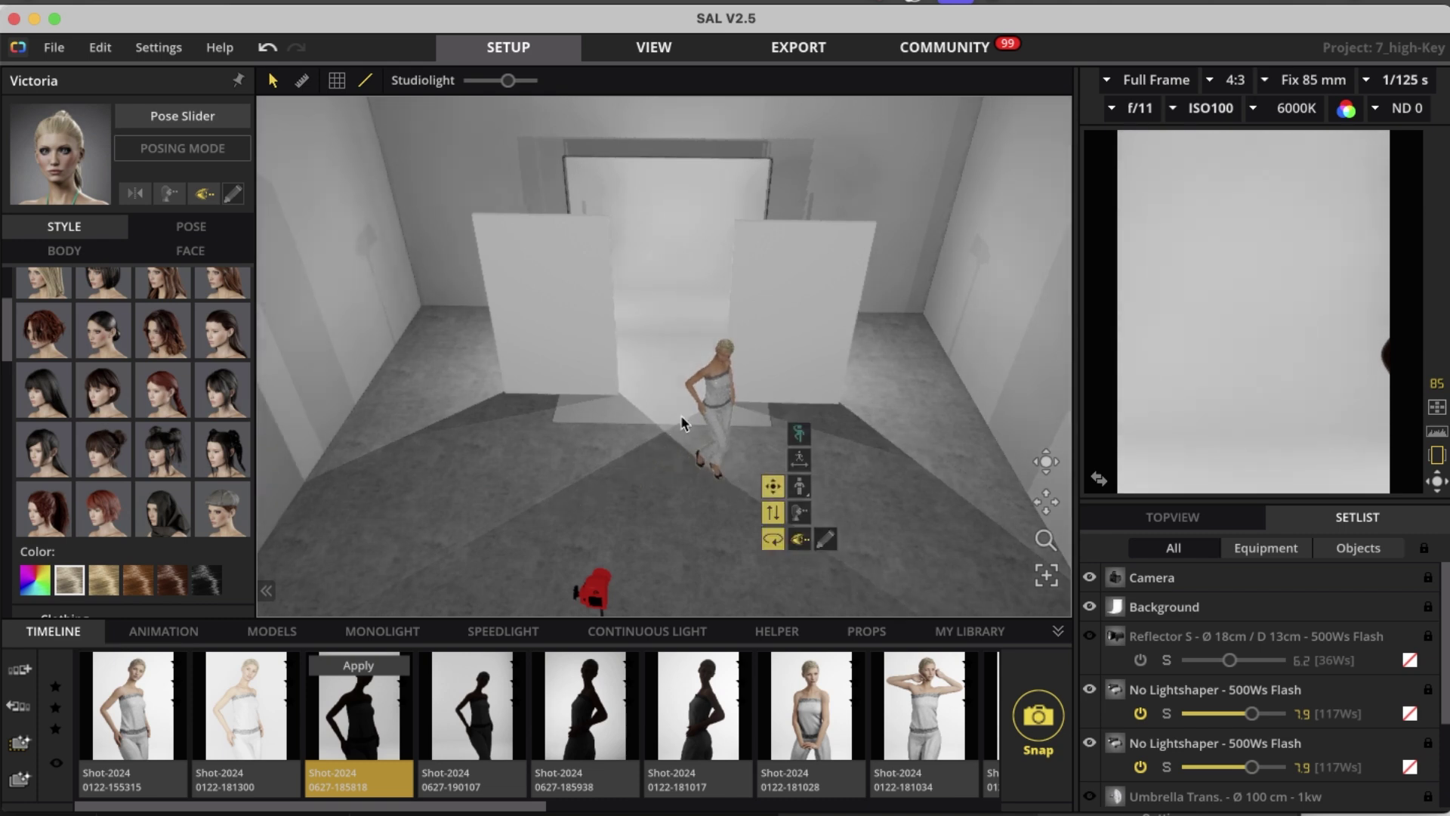
left_click_drag(710, 457, 656, 445)
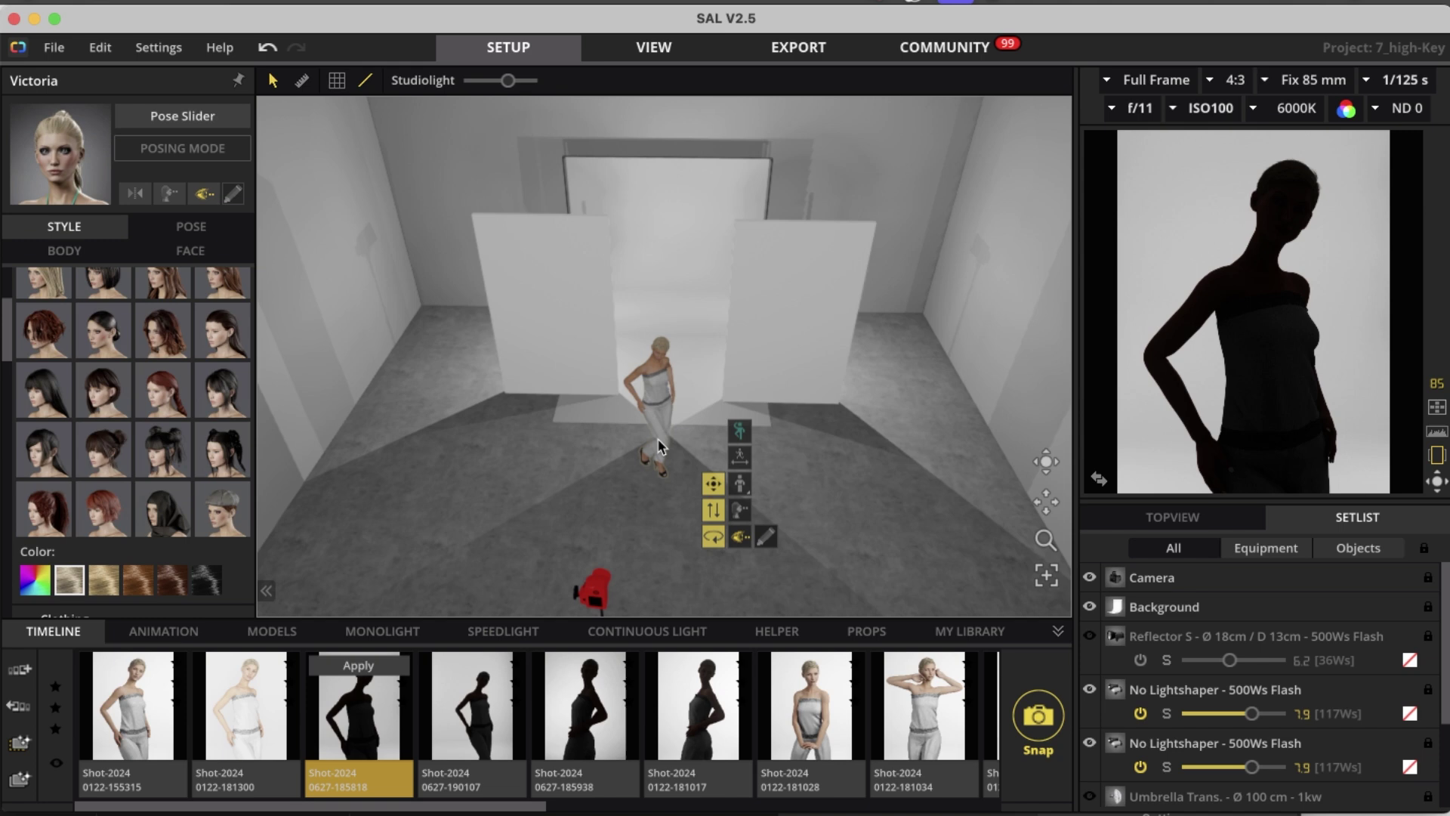
left_click_drag(659, 446, 670, 382)
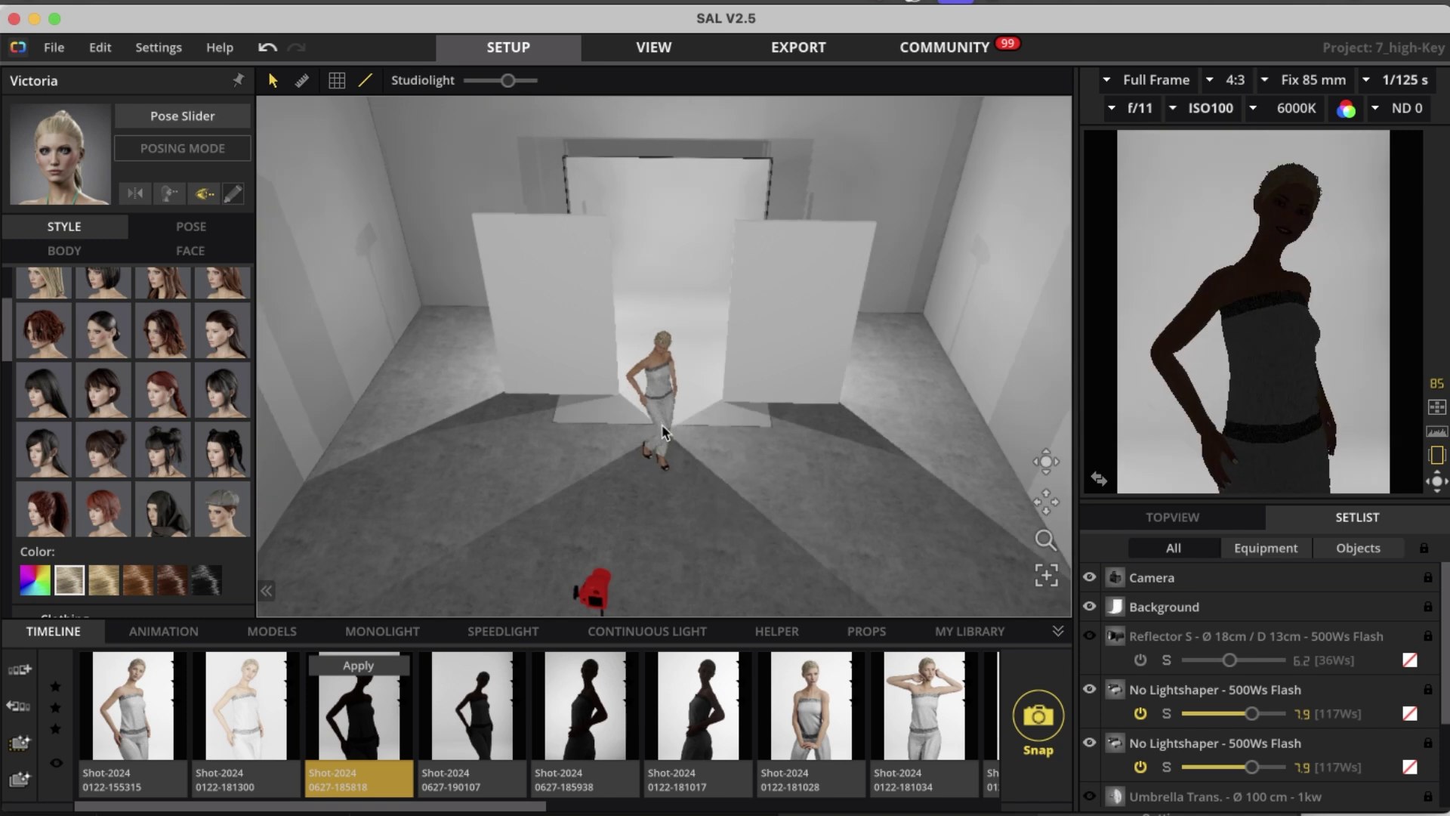
left_click(669, 378)
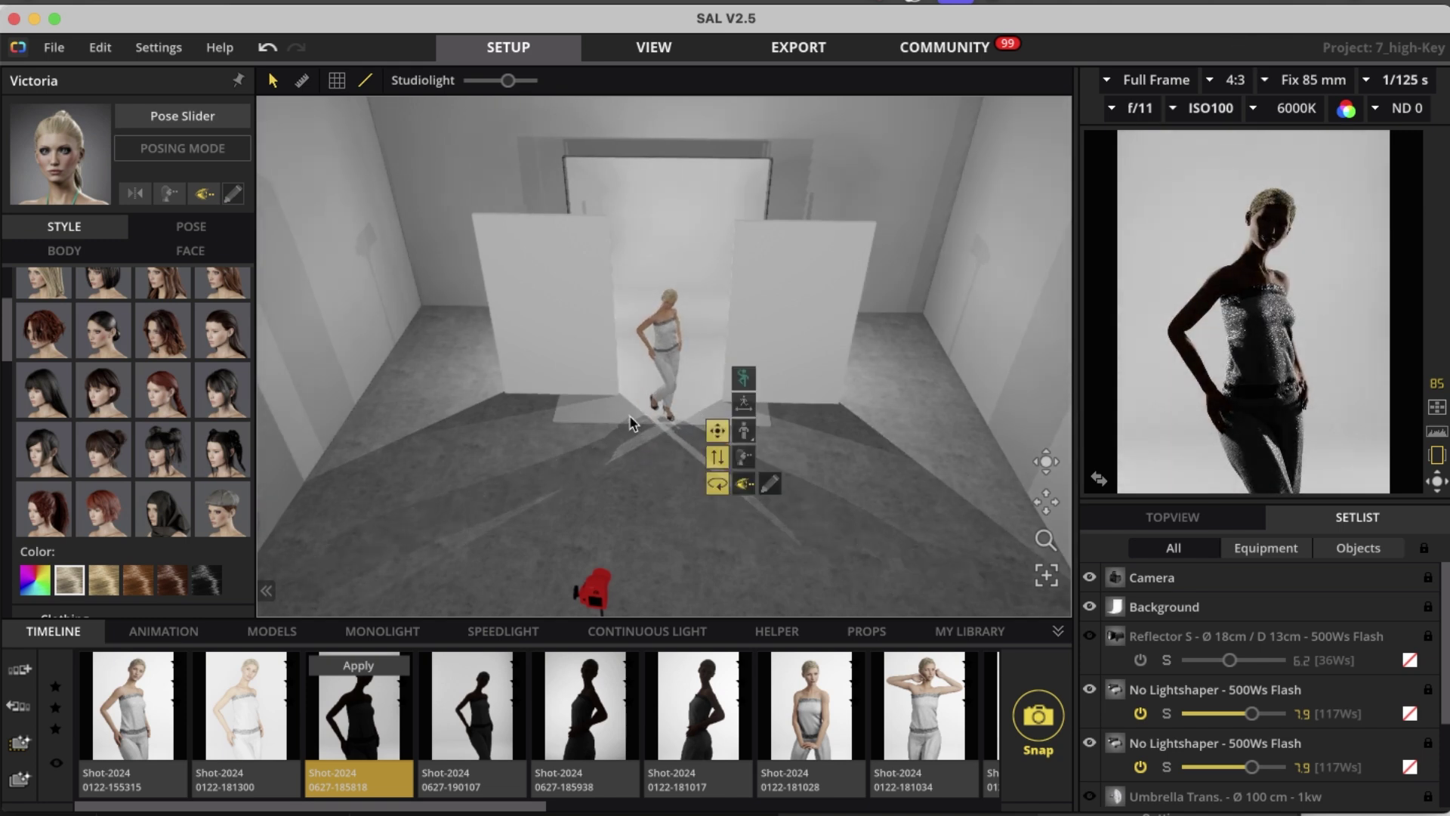
Move the model toward the camera again, out of the light spilling between the reflector panels.
mouse_move(1231, 263)
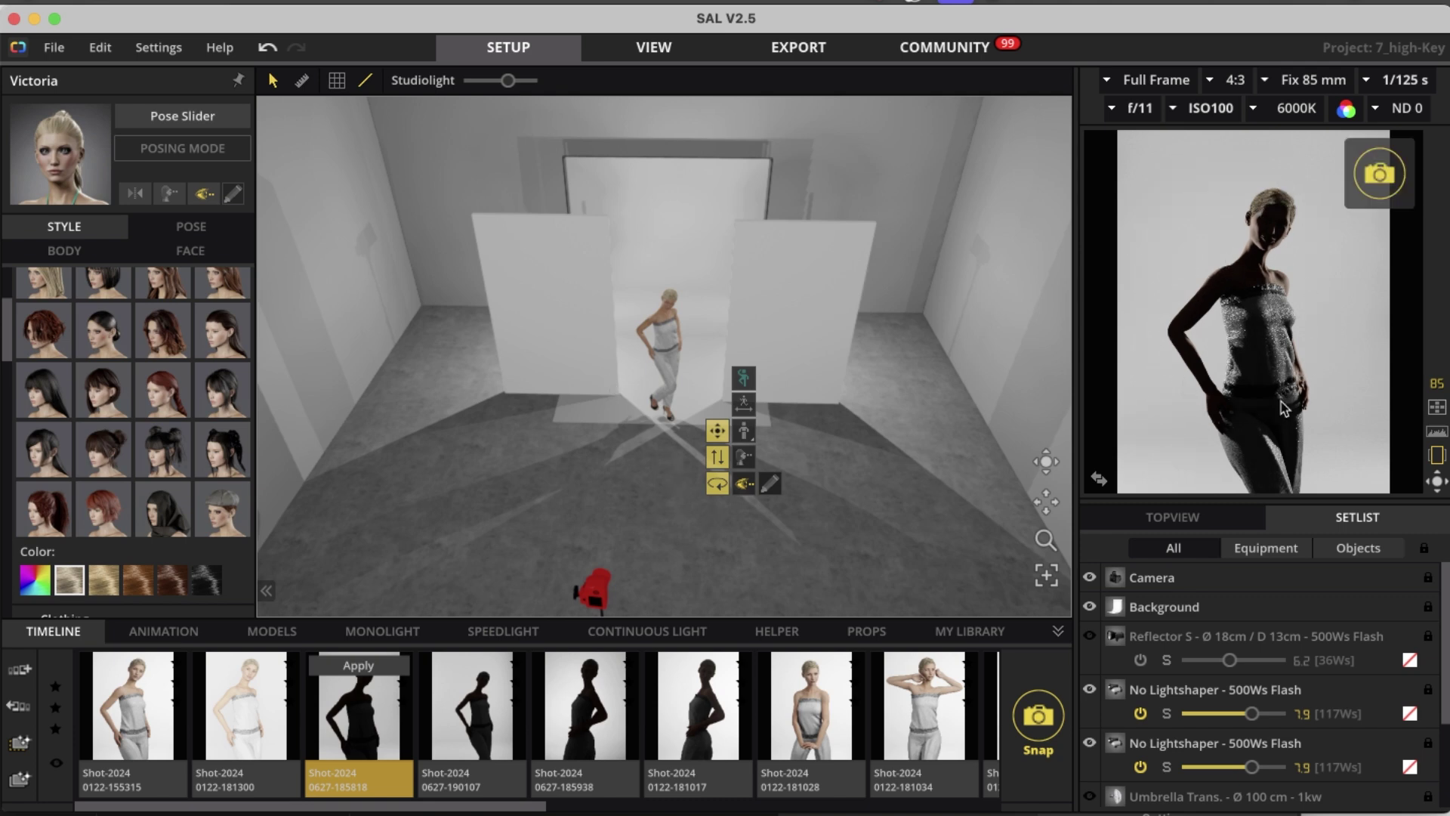
left_click(668, 423)
left_click_drag(669, 423, 667, 469)
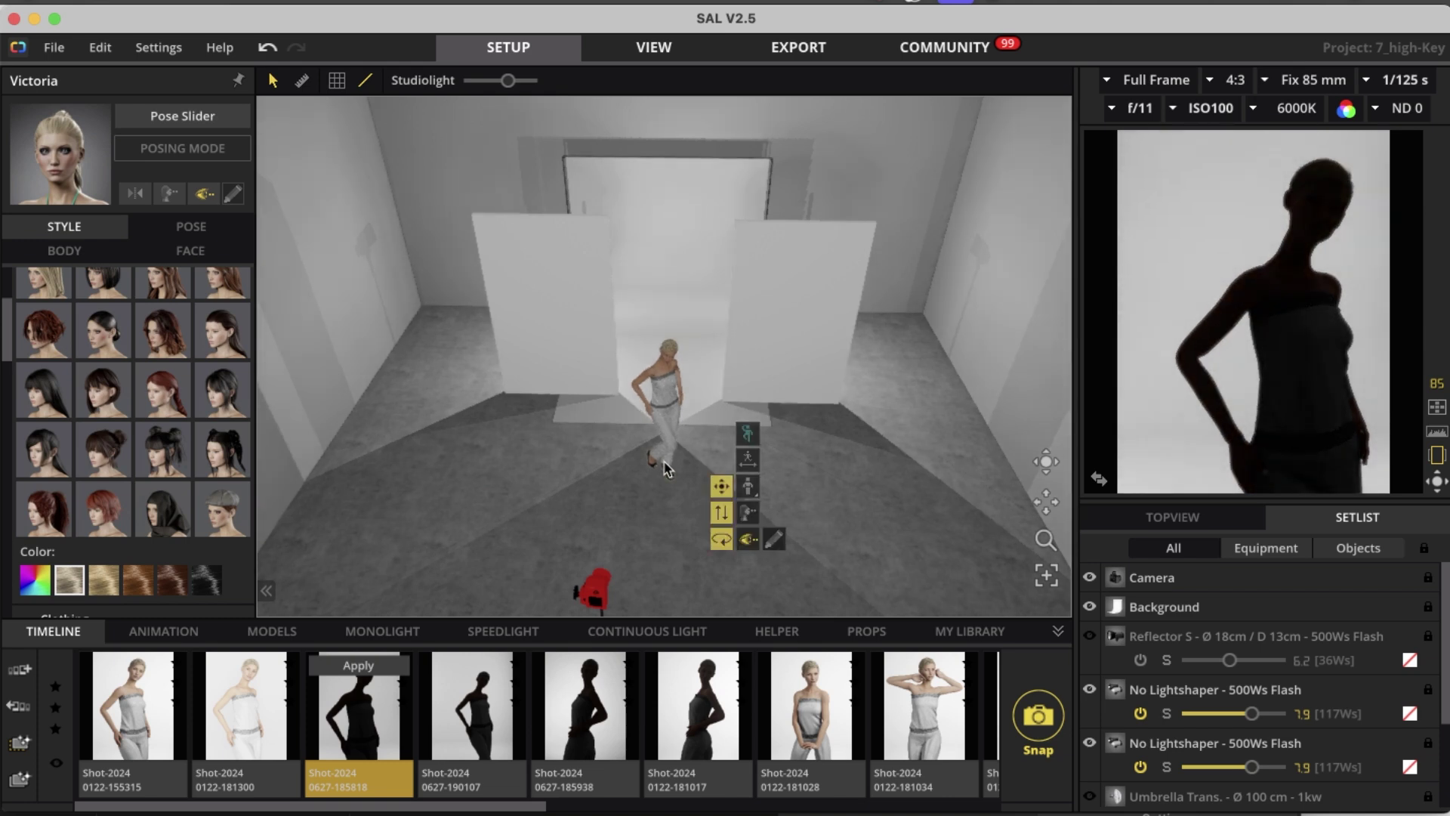
left_click(479, 698)
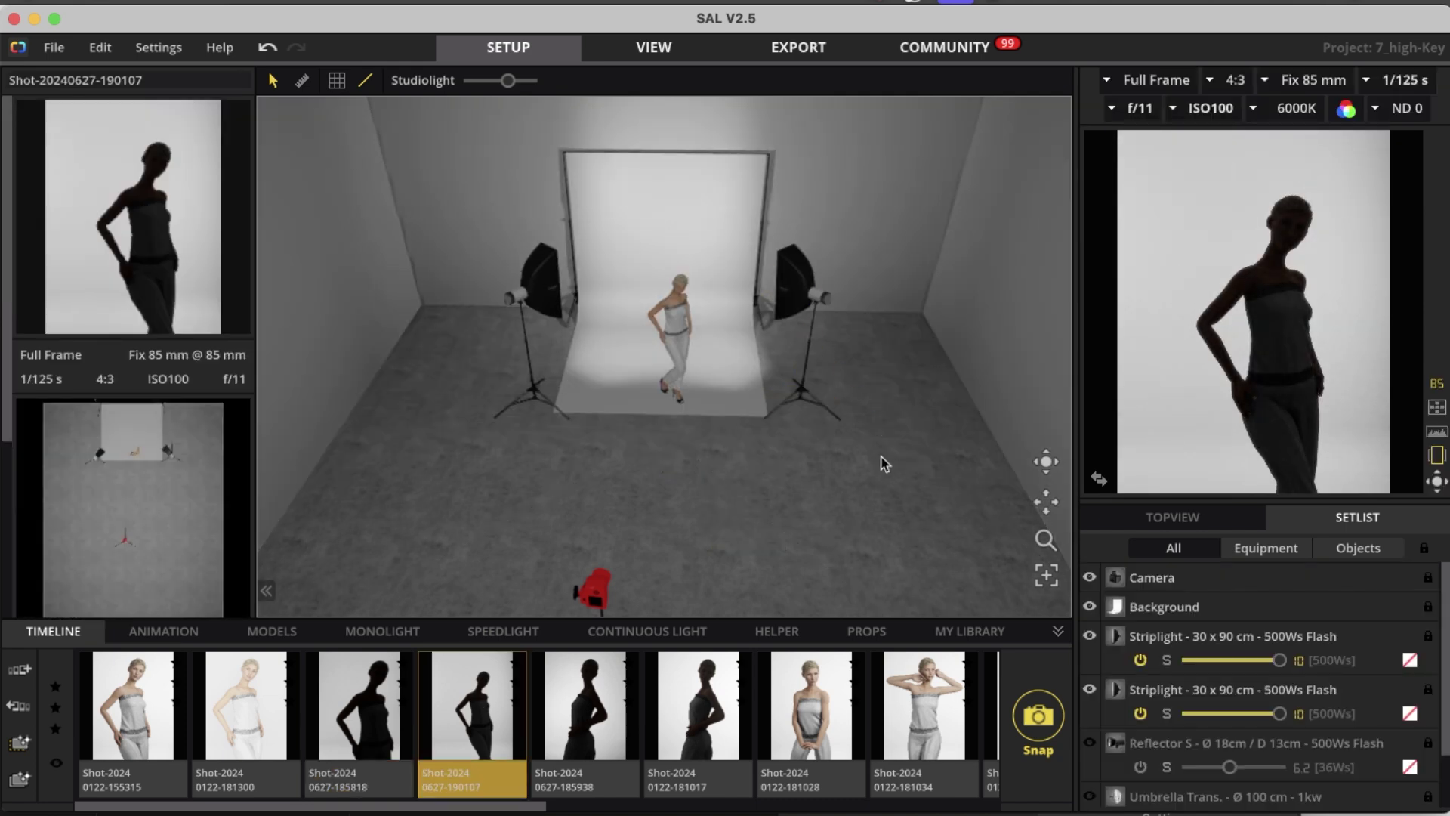
left_click_drag(885, 463, 944, 502)
left_click_drag(781, 478, 574, 378)
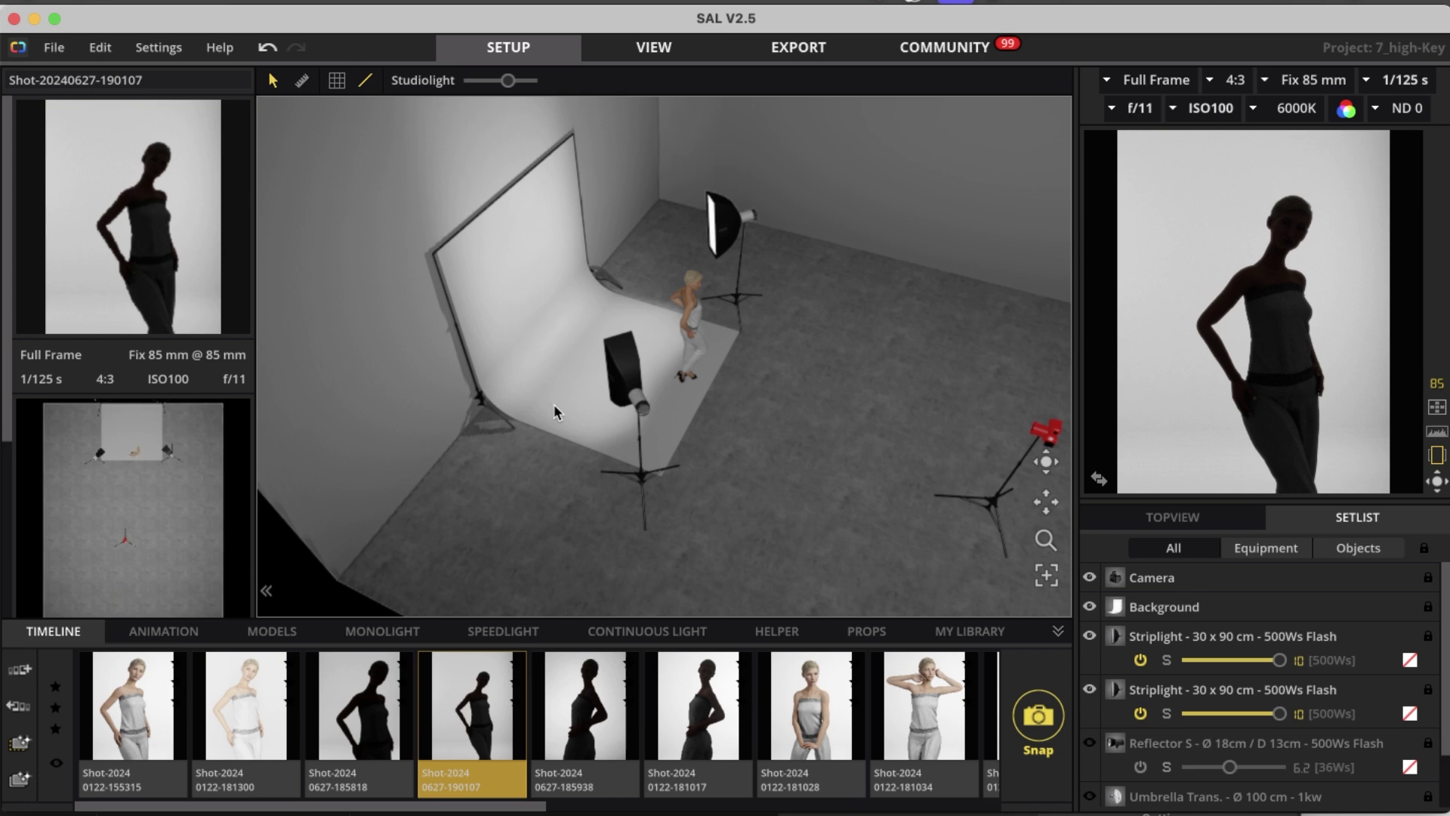
Move the background forward, closer to the striplights and the model, to about X 4.16 m and Y 1.44 m.
left_click_drag(554, 405, 650, 432)
left_click_drag(754, 406, 794, 400)
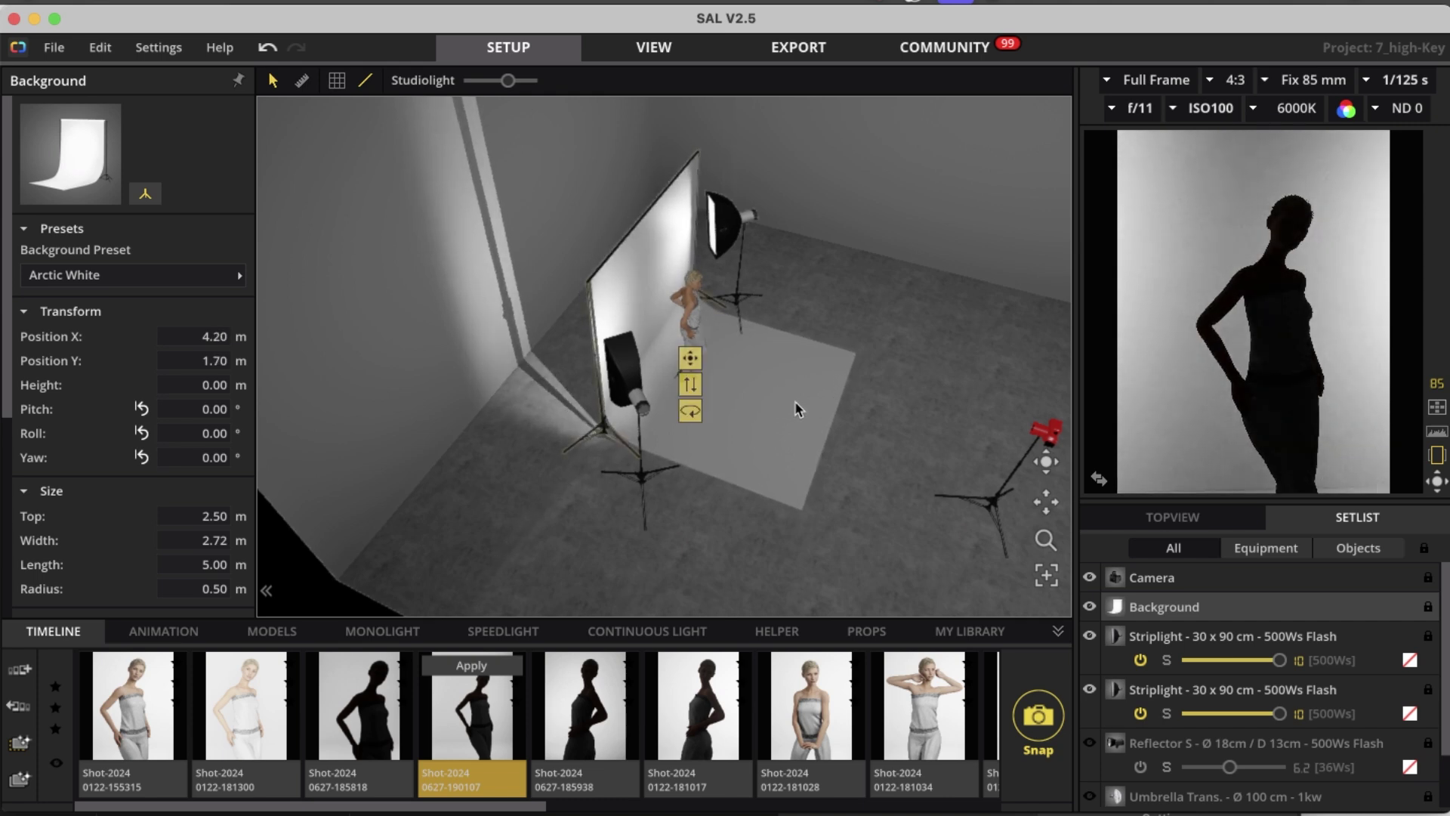
mouse_move(1282, 239)
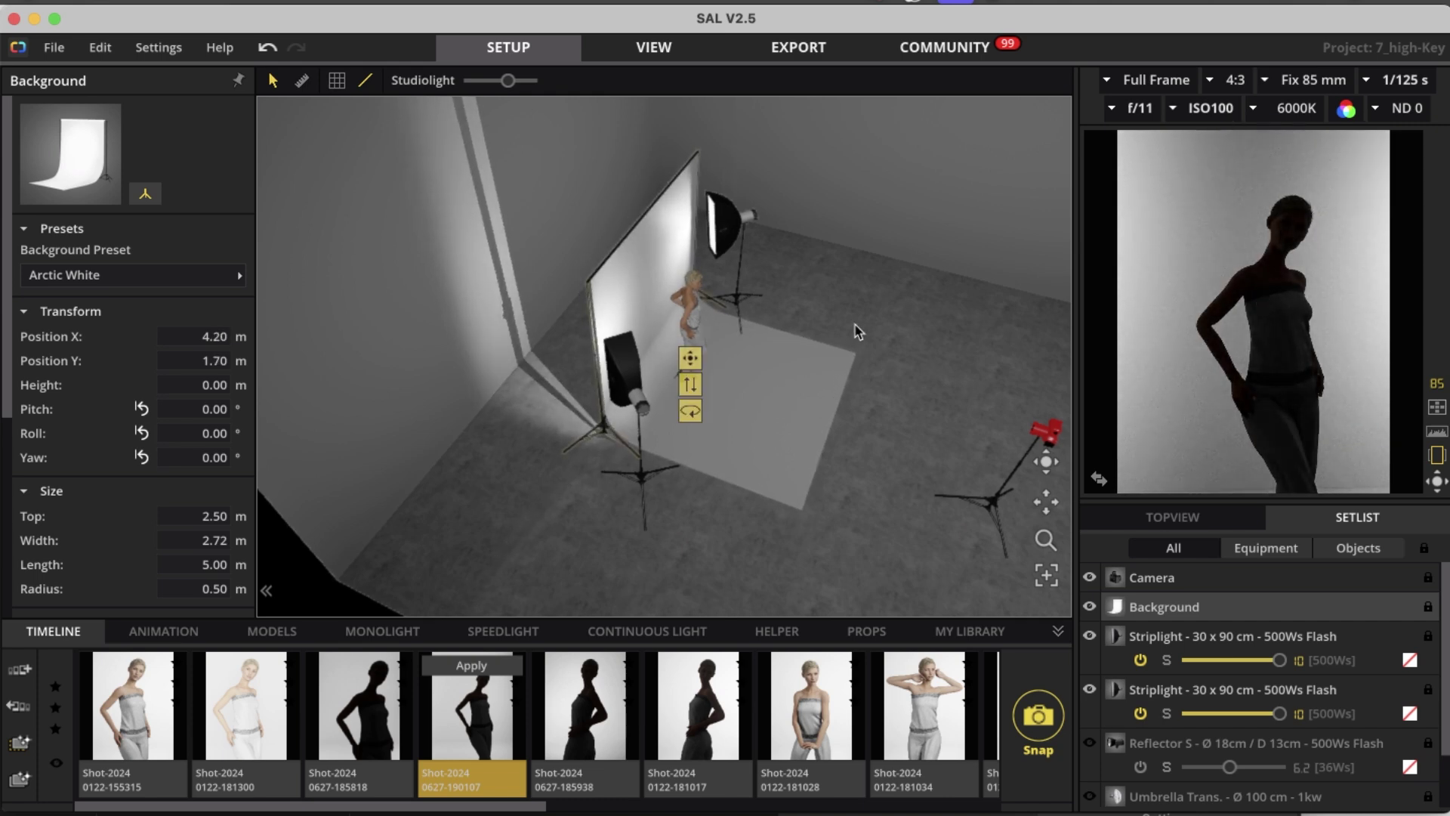
left_click_drag(802, 417, 776, 405)
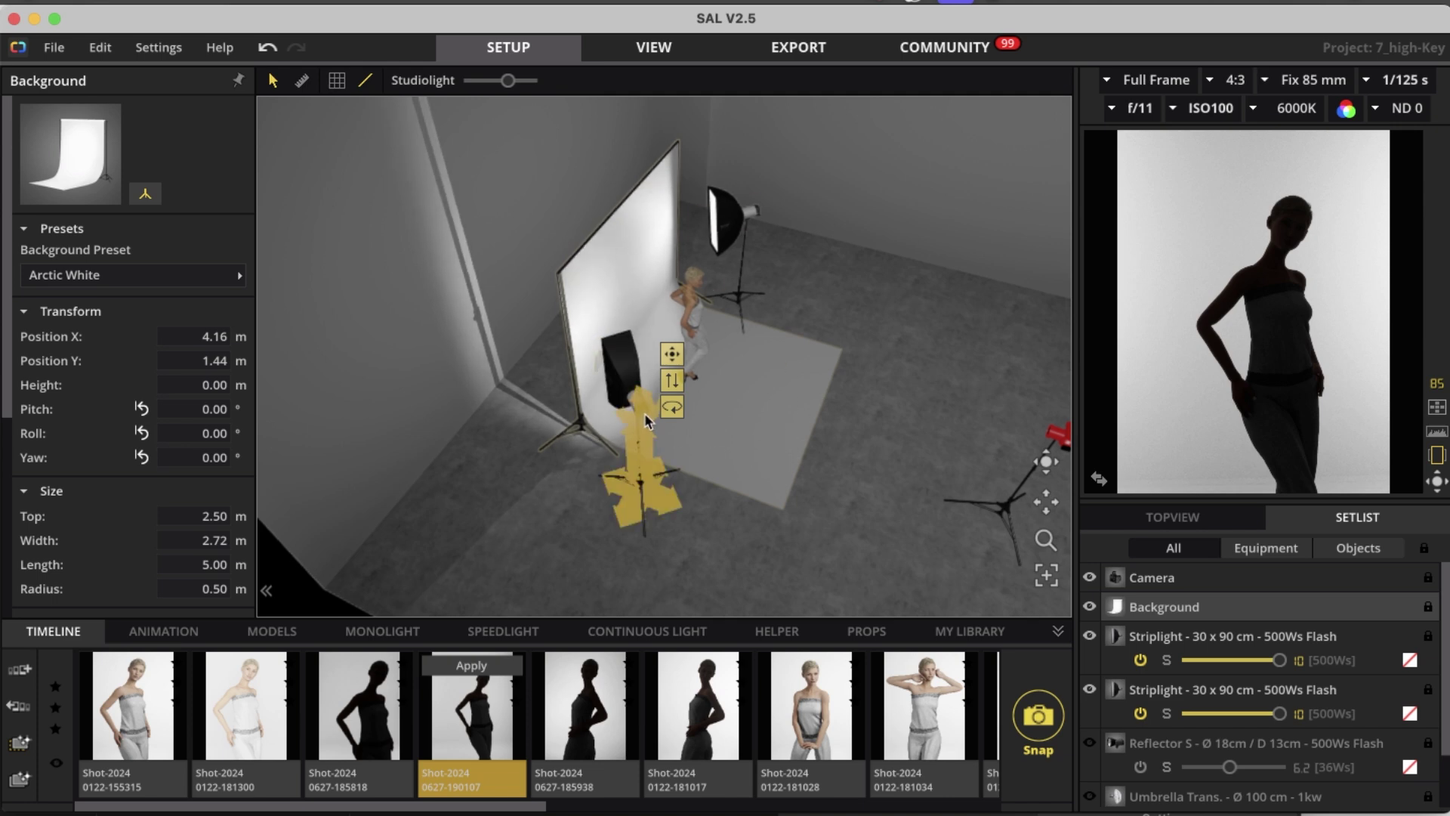
Turn the nearer striplight toward the model to a yaw of about 63°, and turn it back toward the backdrop.
left_click_drag(646, 420, 392, 415)
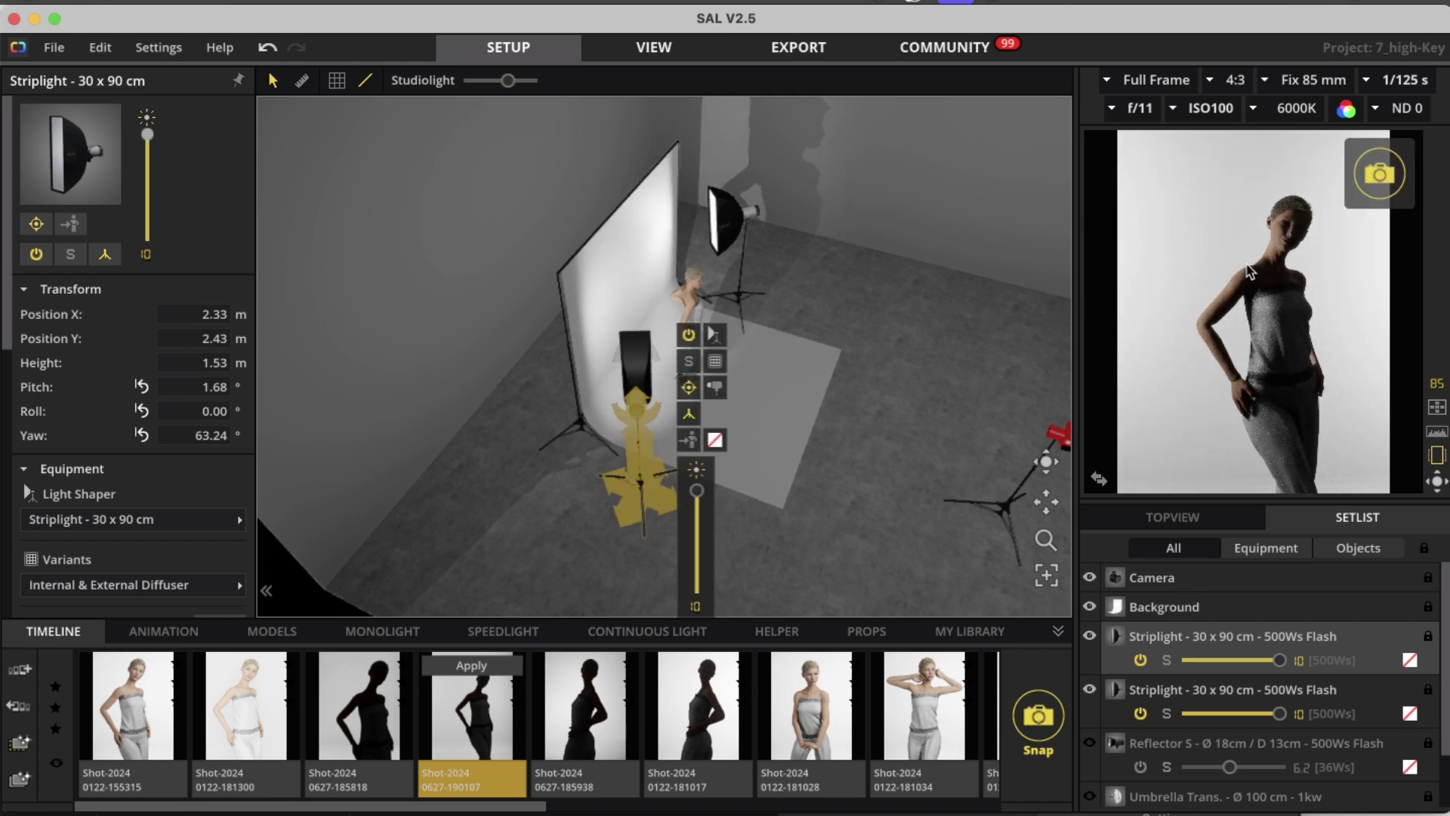
left_click_drag(633, 415, 848, 421)
left_click(838, 398)
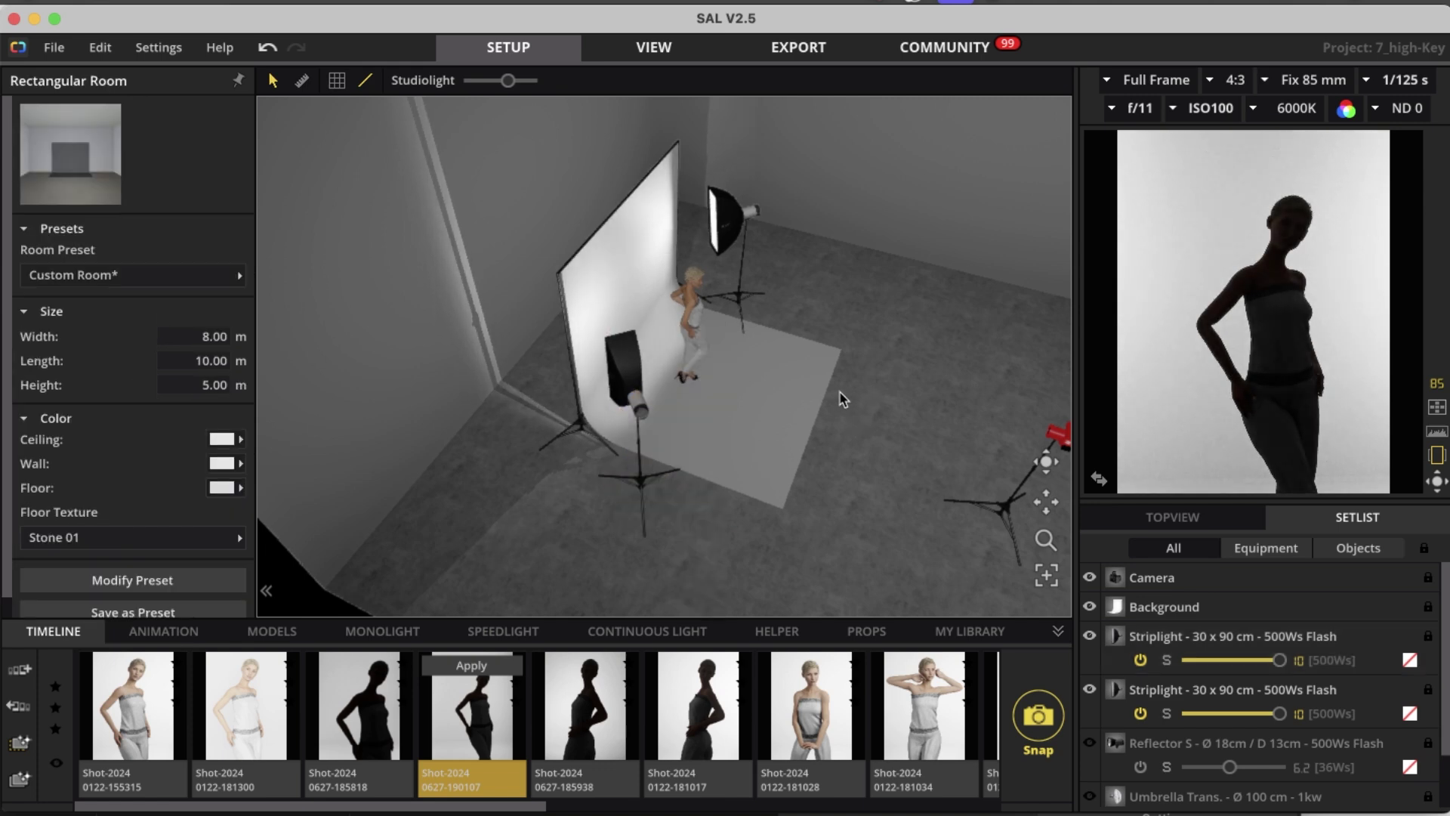
Move the background back toward the rear wall to about X 4.13 m and Y 0.57 m.
scroll(814, 392, "down", 3)
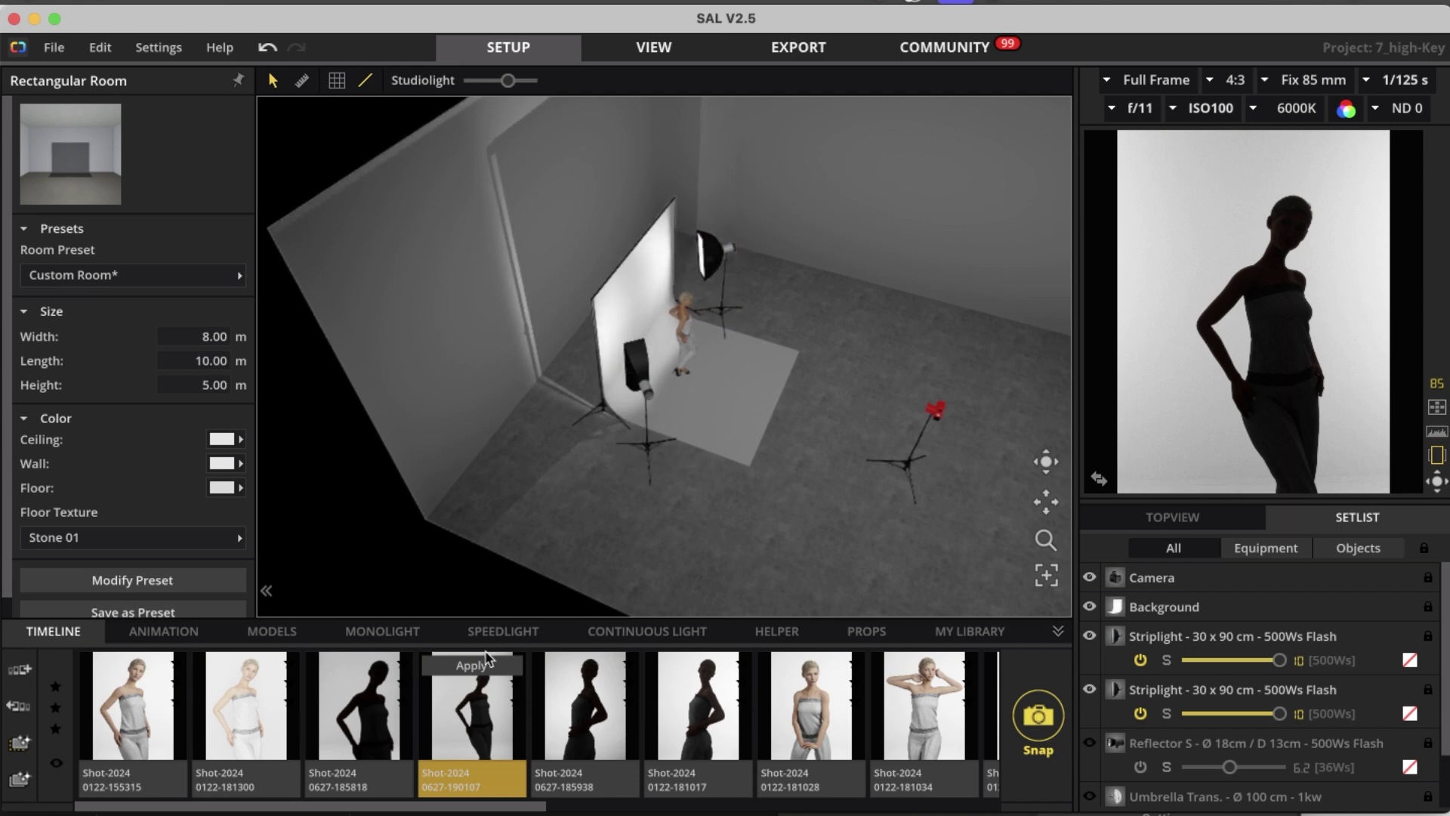
left_click(502, 665)
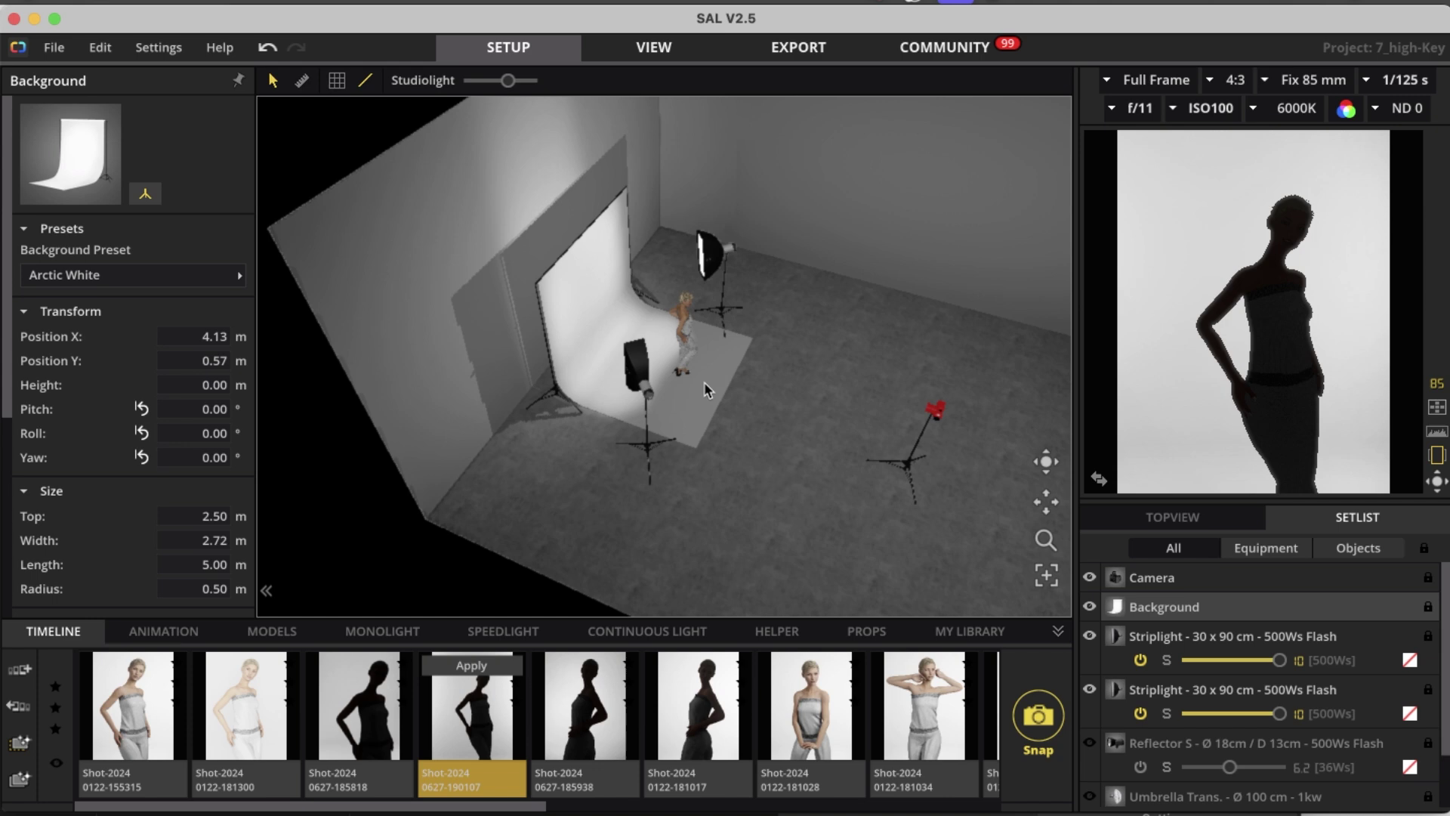
left_click(740, 469)
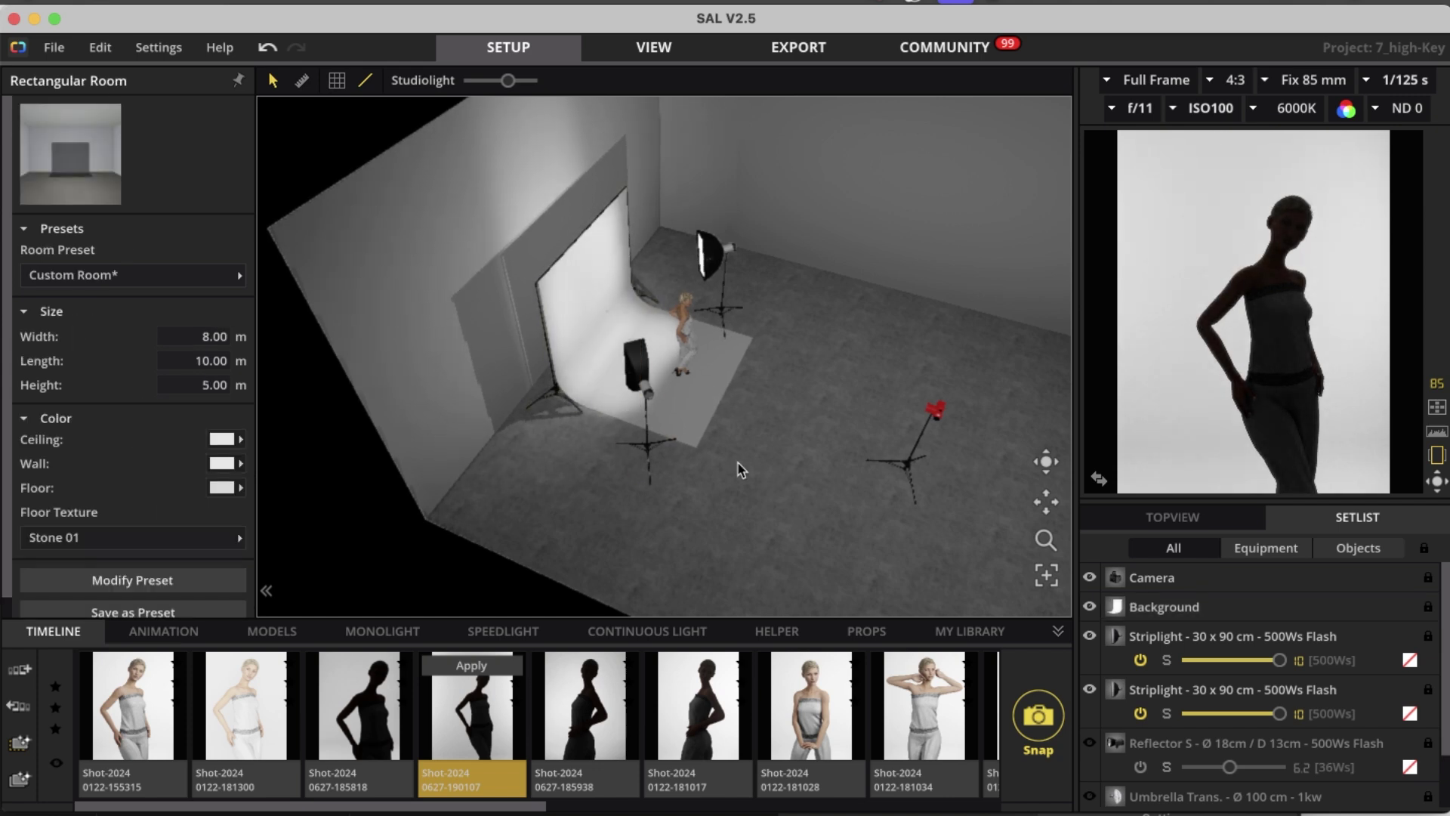
Examine the striplights' distance and angle to the backdrop and the model from several sides.
left_click_drag(740, 469, 810, 476)
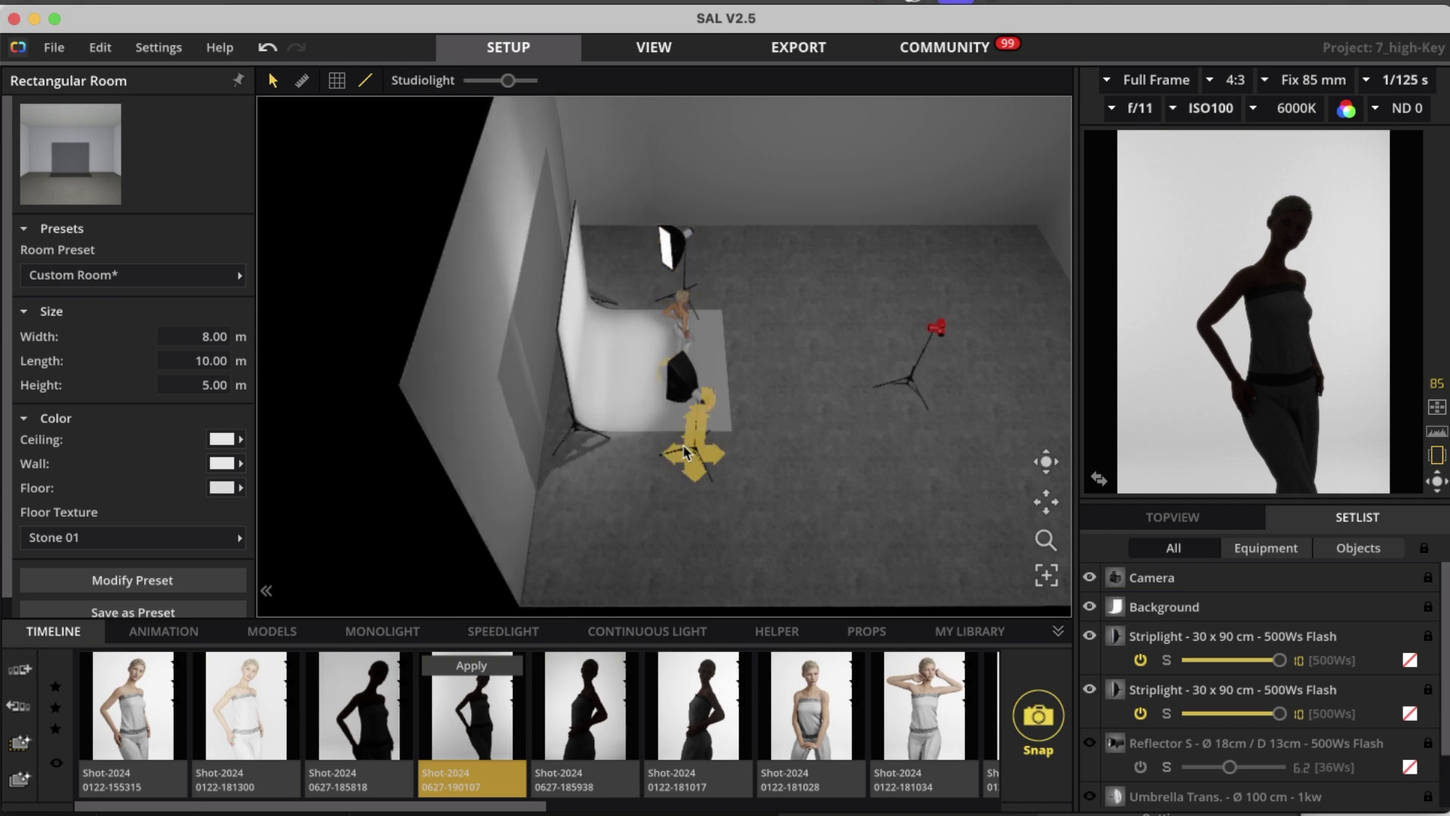
scroll(828, 459, "up", 3)
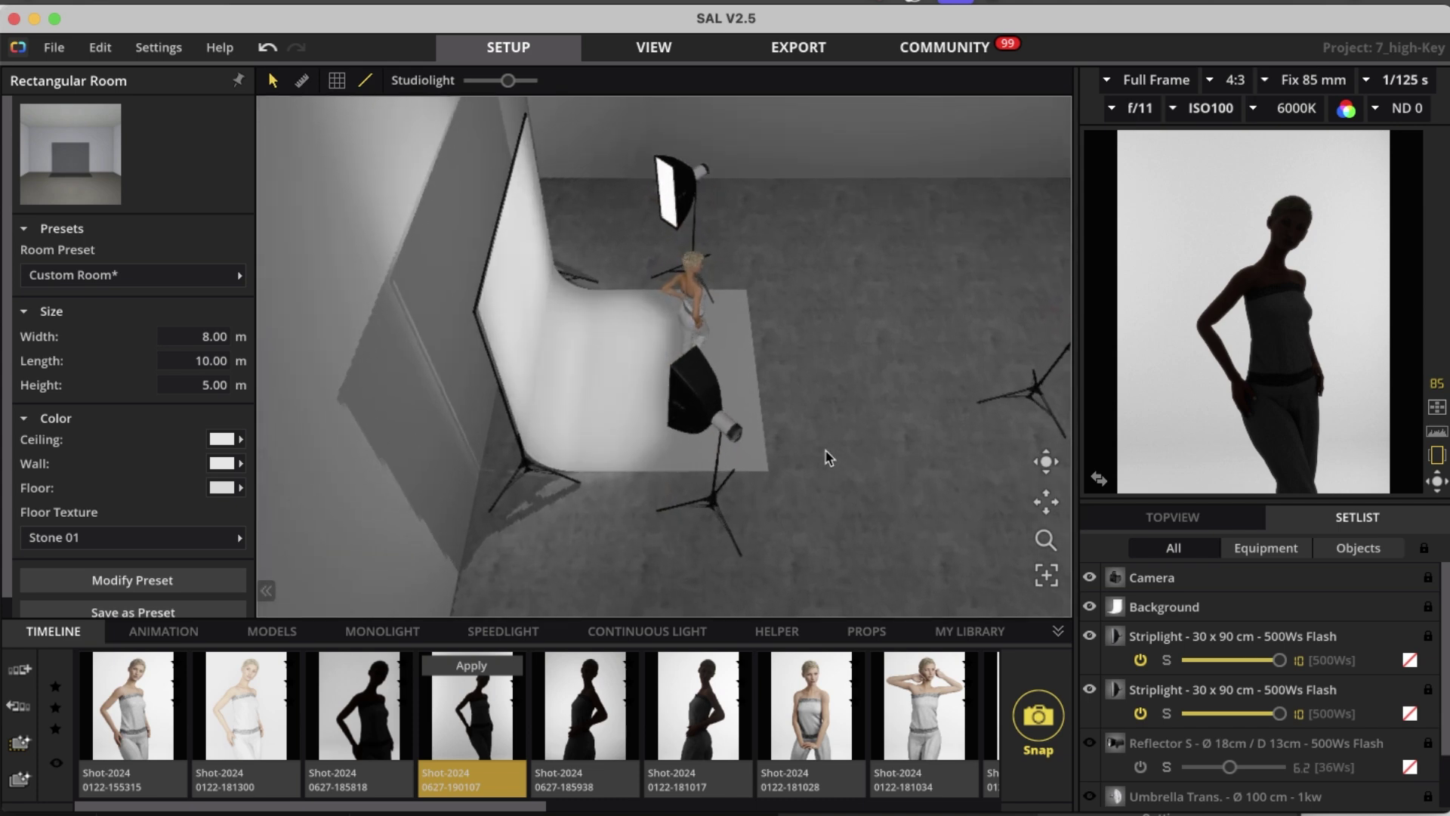
scroll(716, 488, "up", 3)
left_click_drag(716, 487, 667, 457)
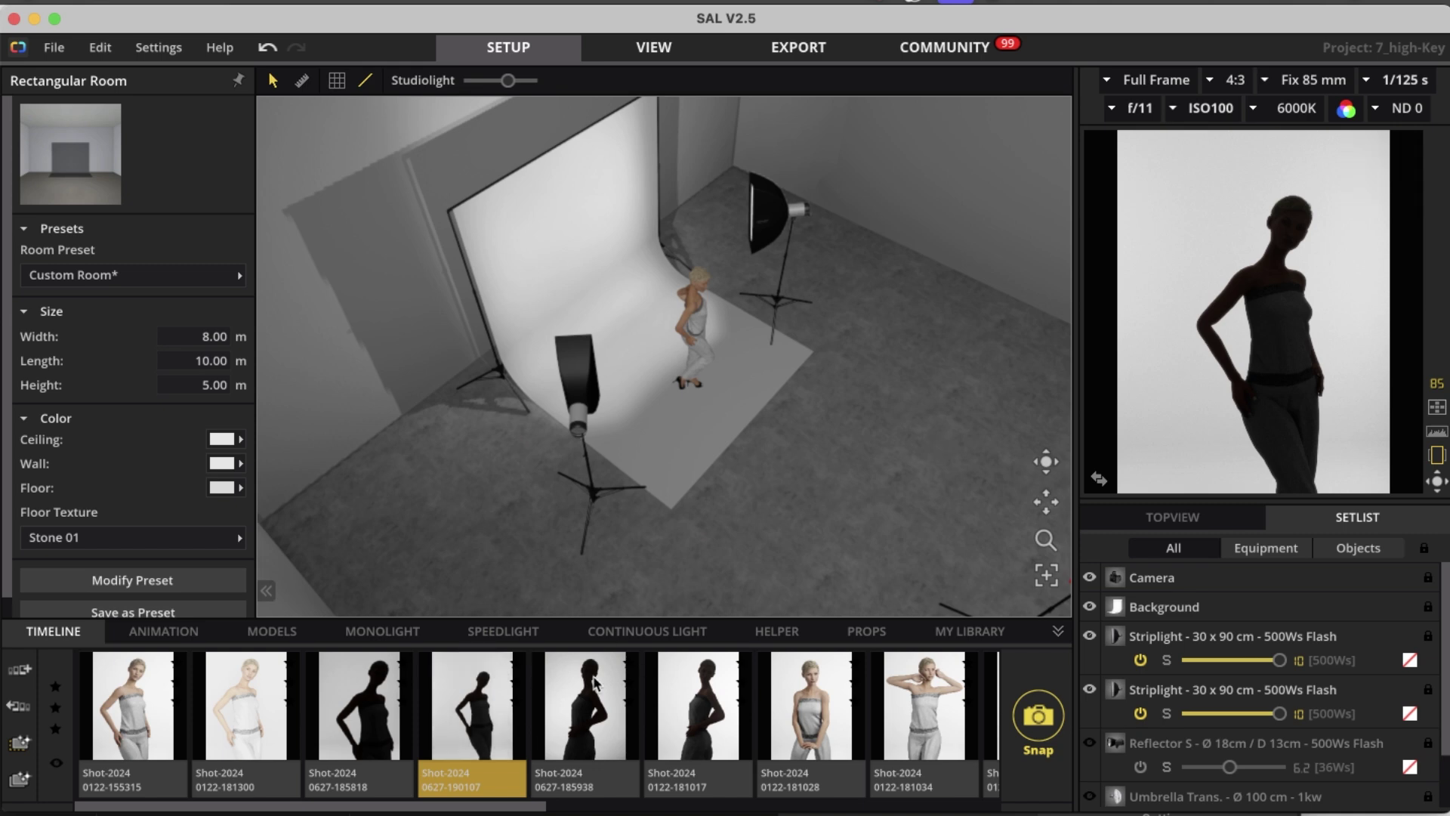
left_click(590, 708)
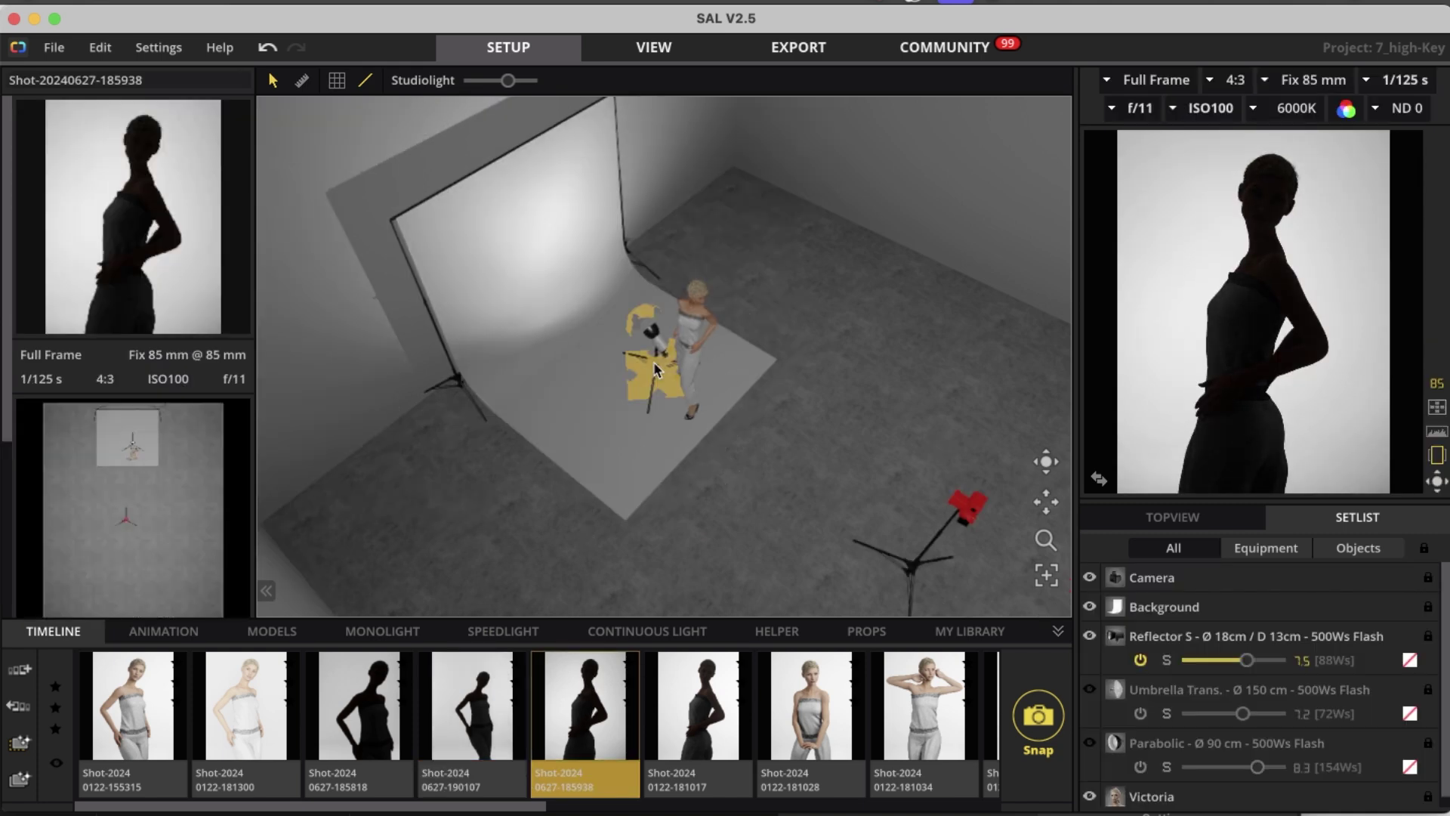
left_click_drag(592, 528, 738, 511)
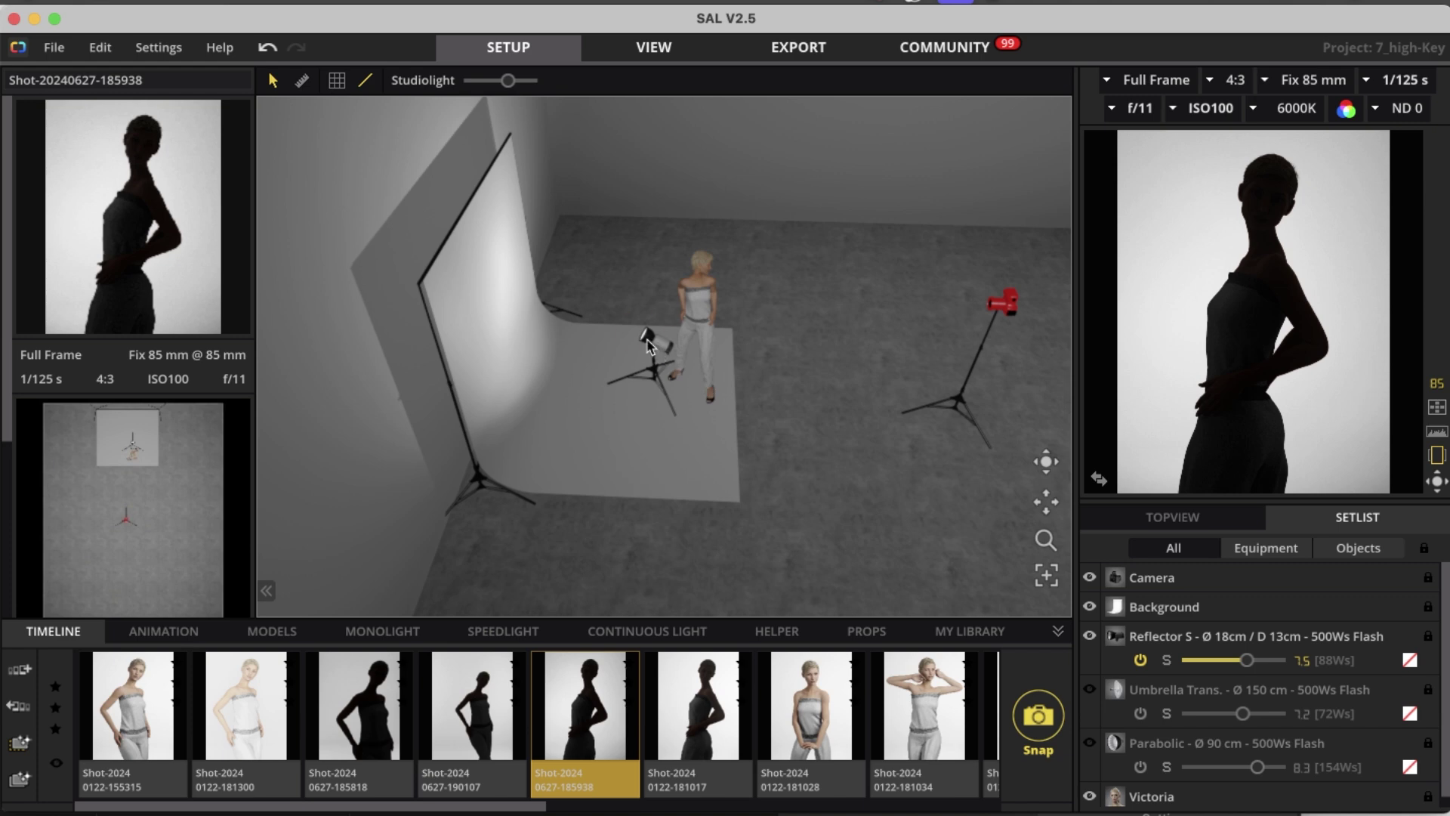
left_click(710, 340)
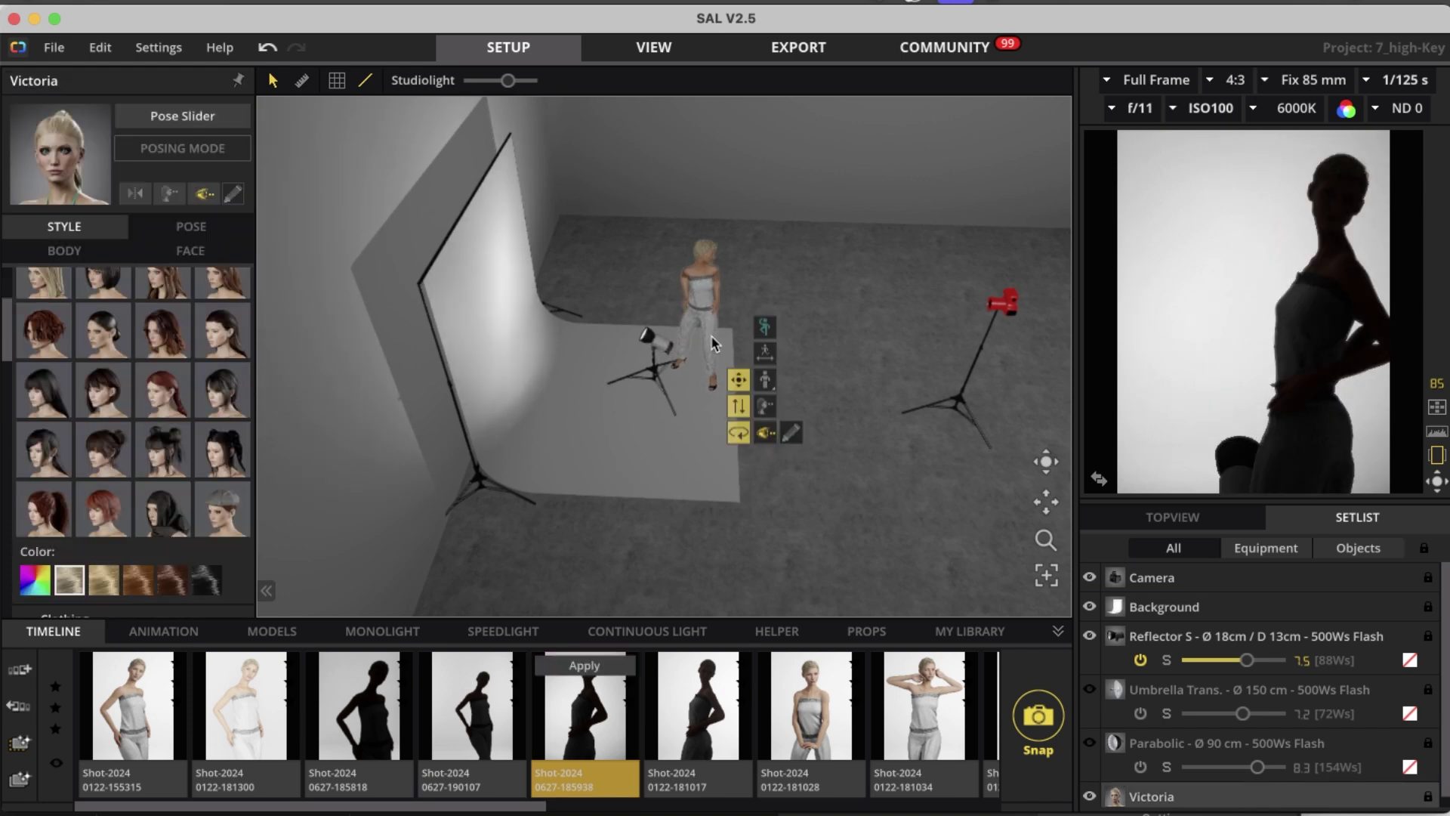
left_click(713, 343)
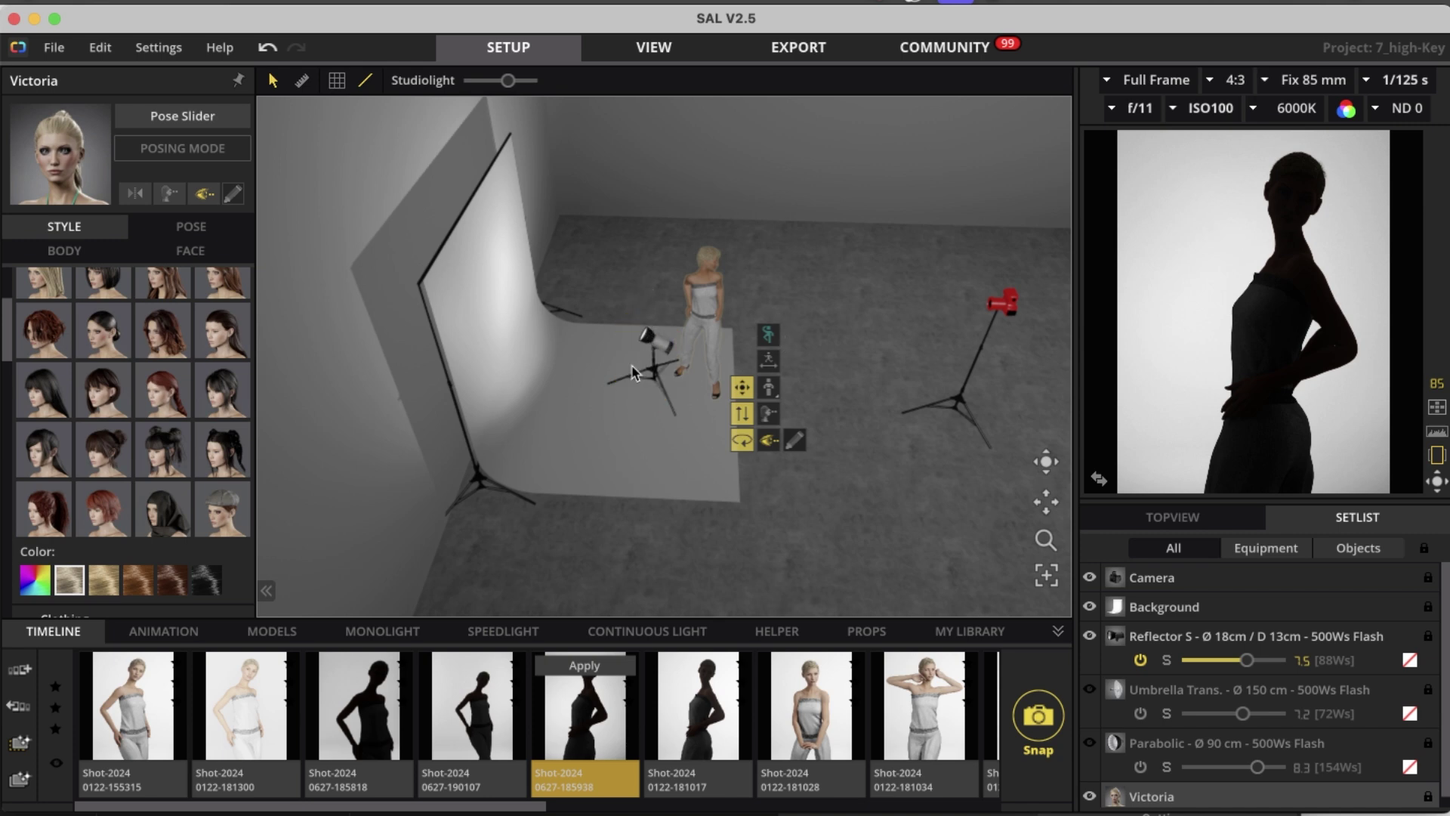
Switch the flash behind the model to No Lightshaper and check the light spread on the backdrop.
left_click(659, 351)
left_click(720, 335)
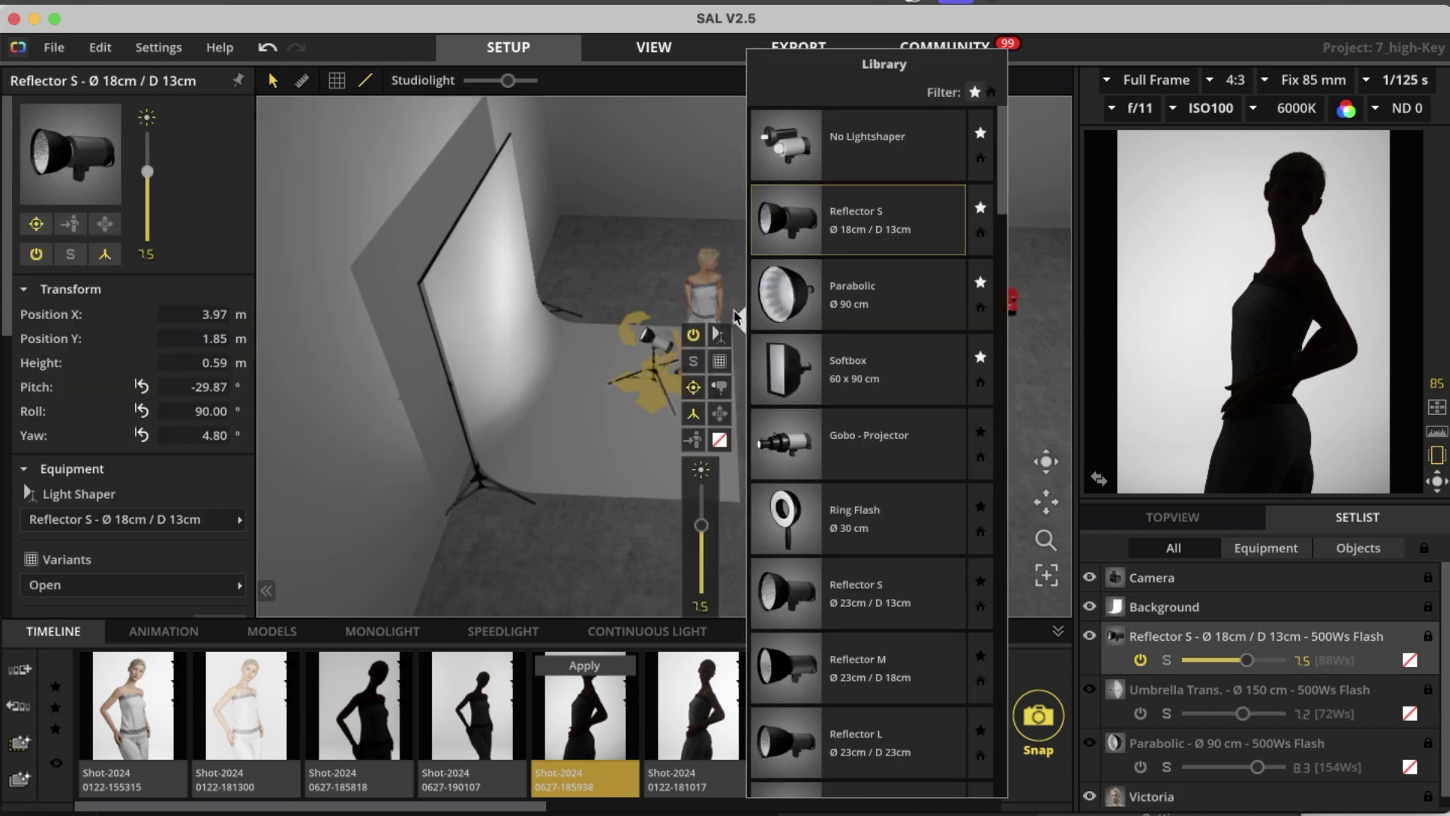
left_click(883, 153)
left_click(651, 569)
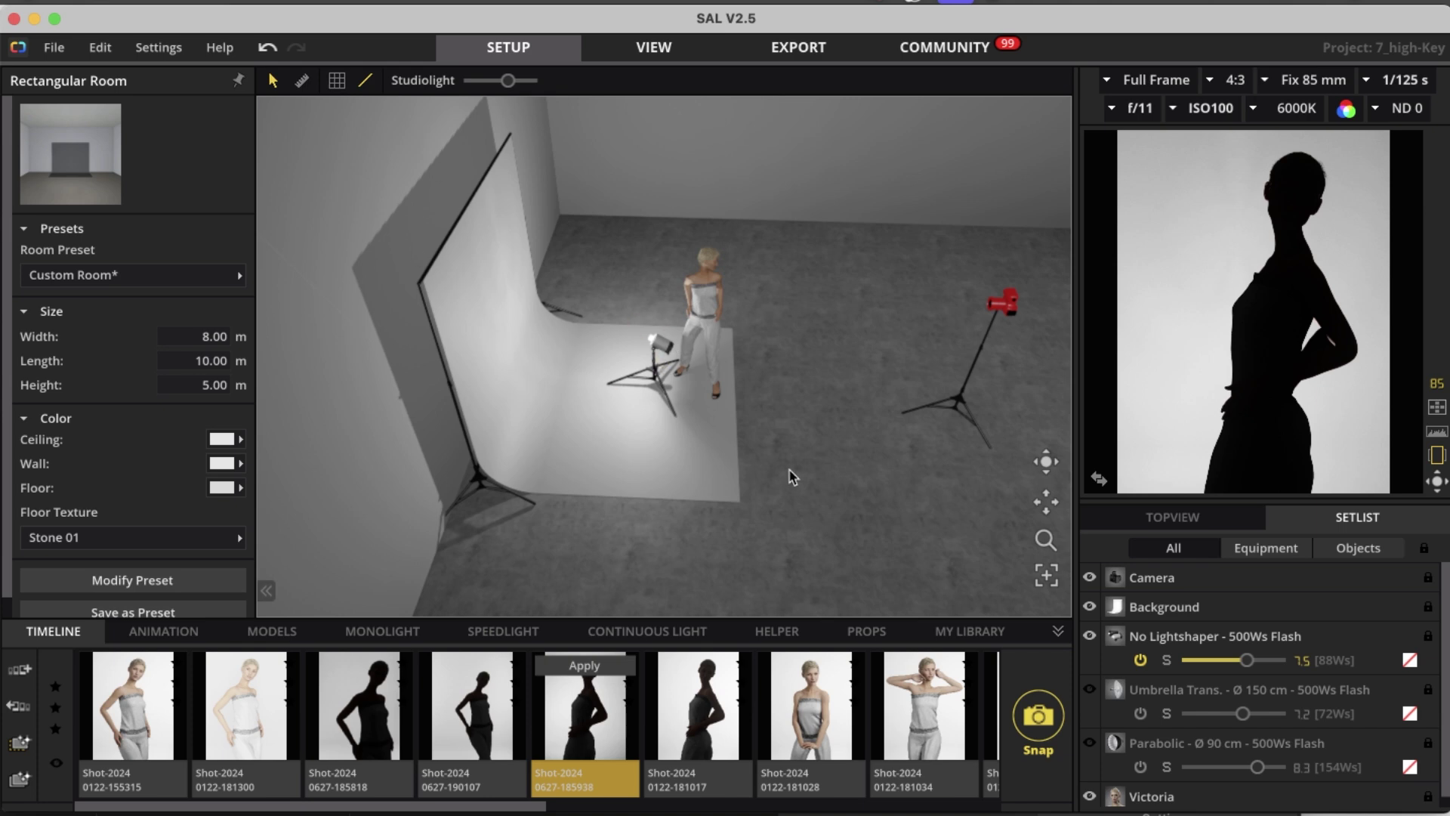
scroll(790, 476, "up", 4)
mouse_move(1242, 232)
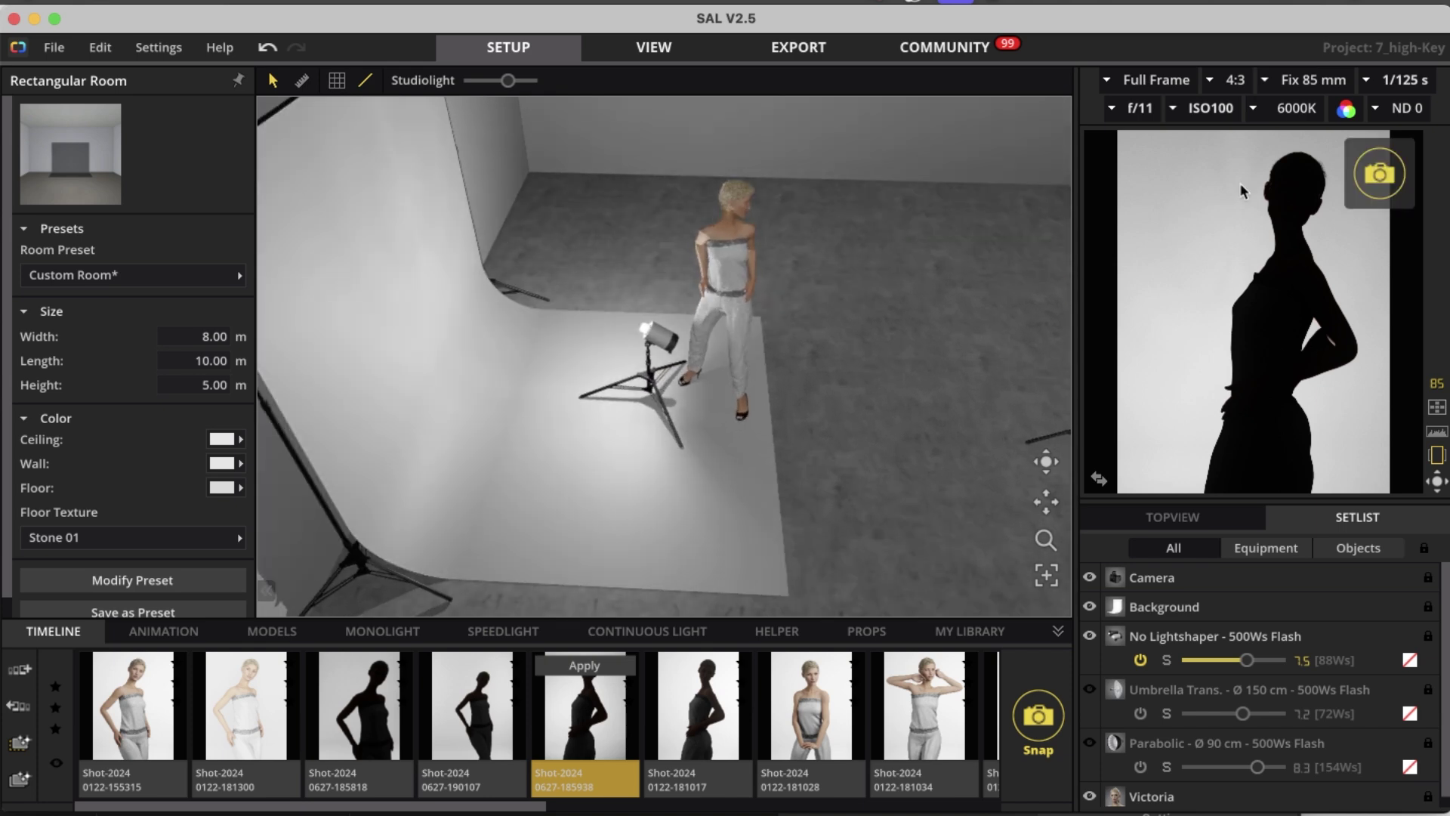
left_click(658, 347)
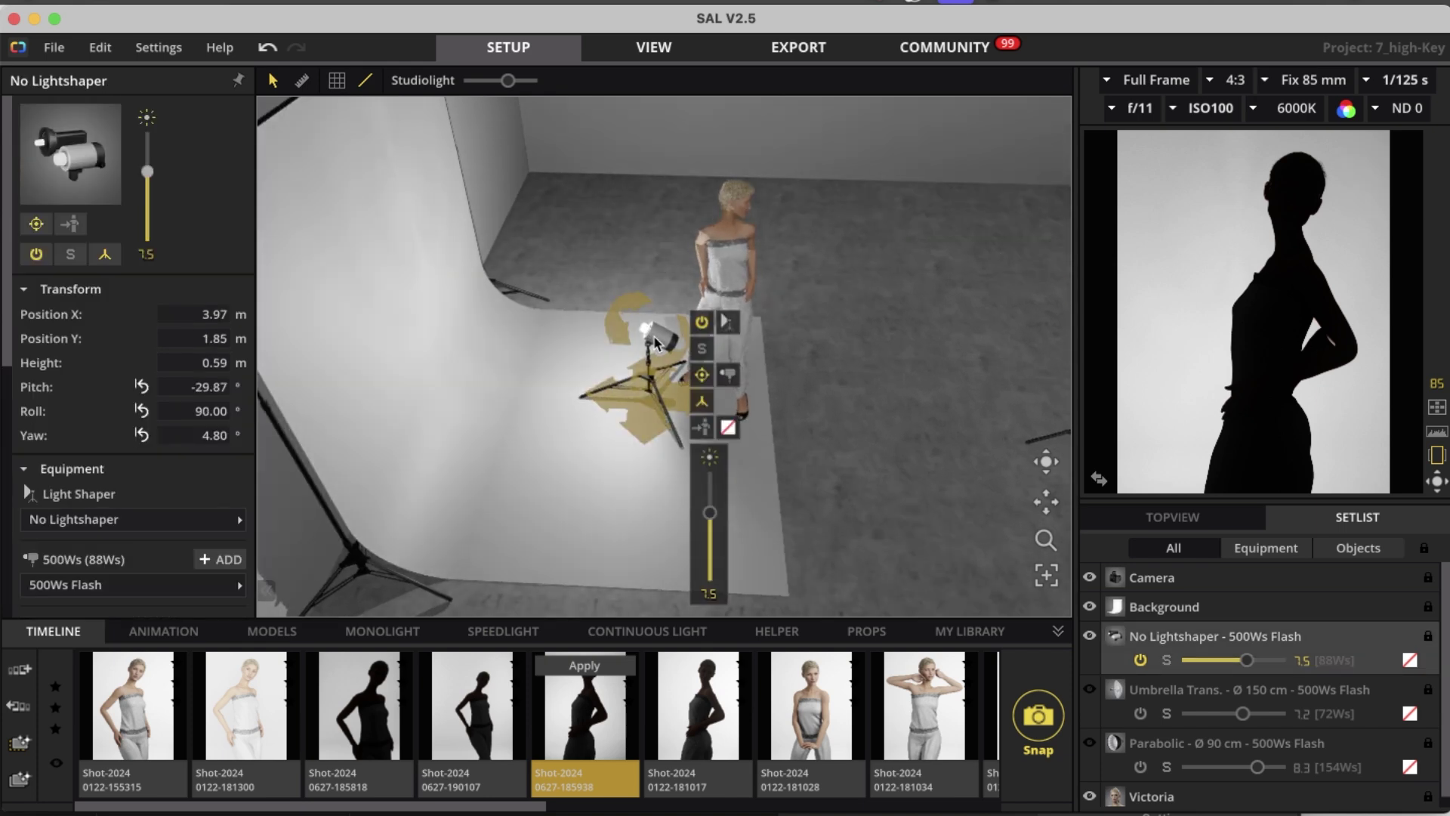
left_click(727, 323)
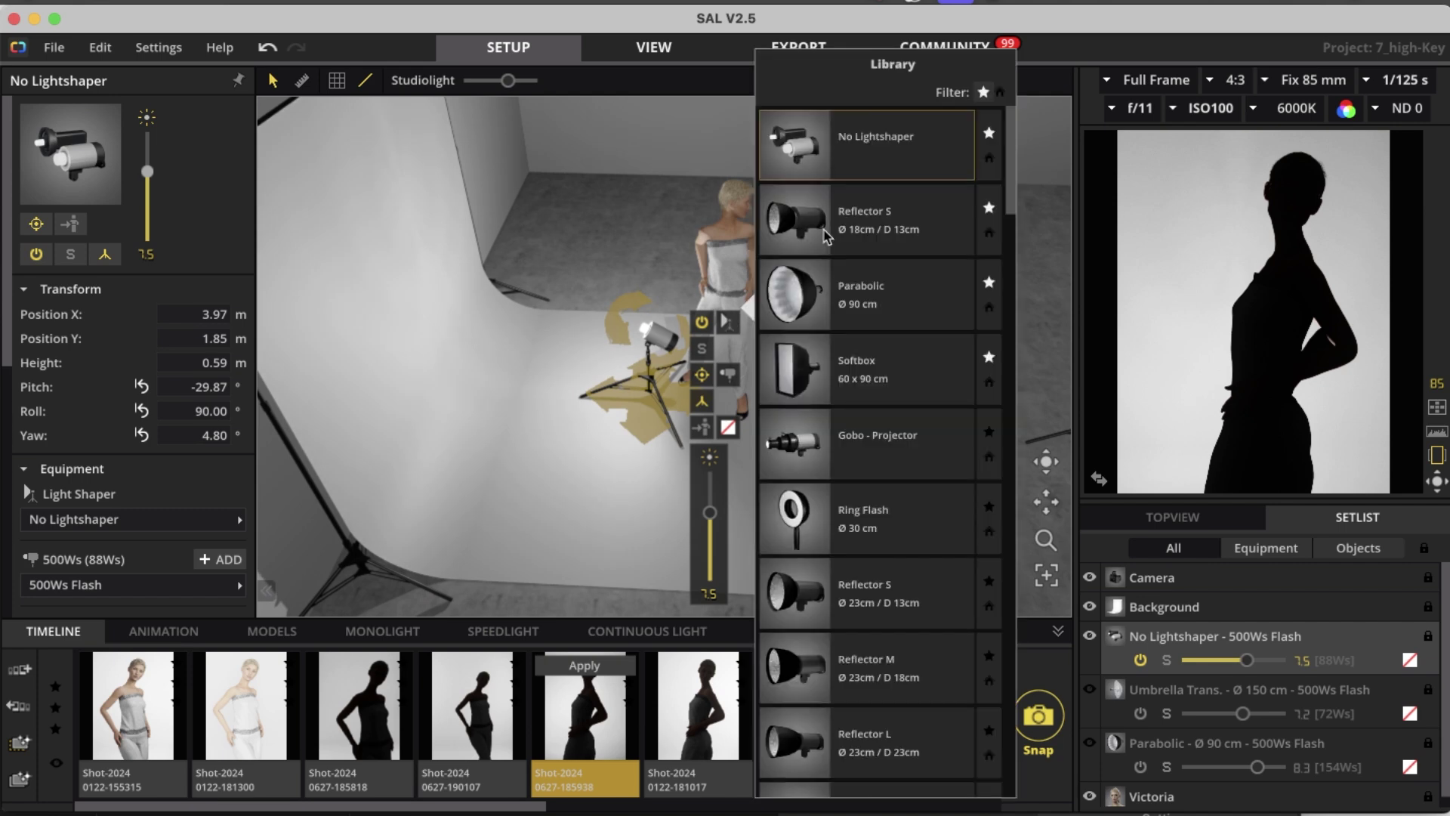
left_click(870, 230)
left_click(679, 535)
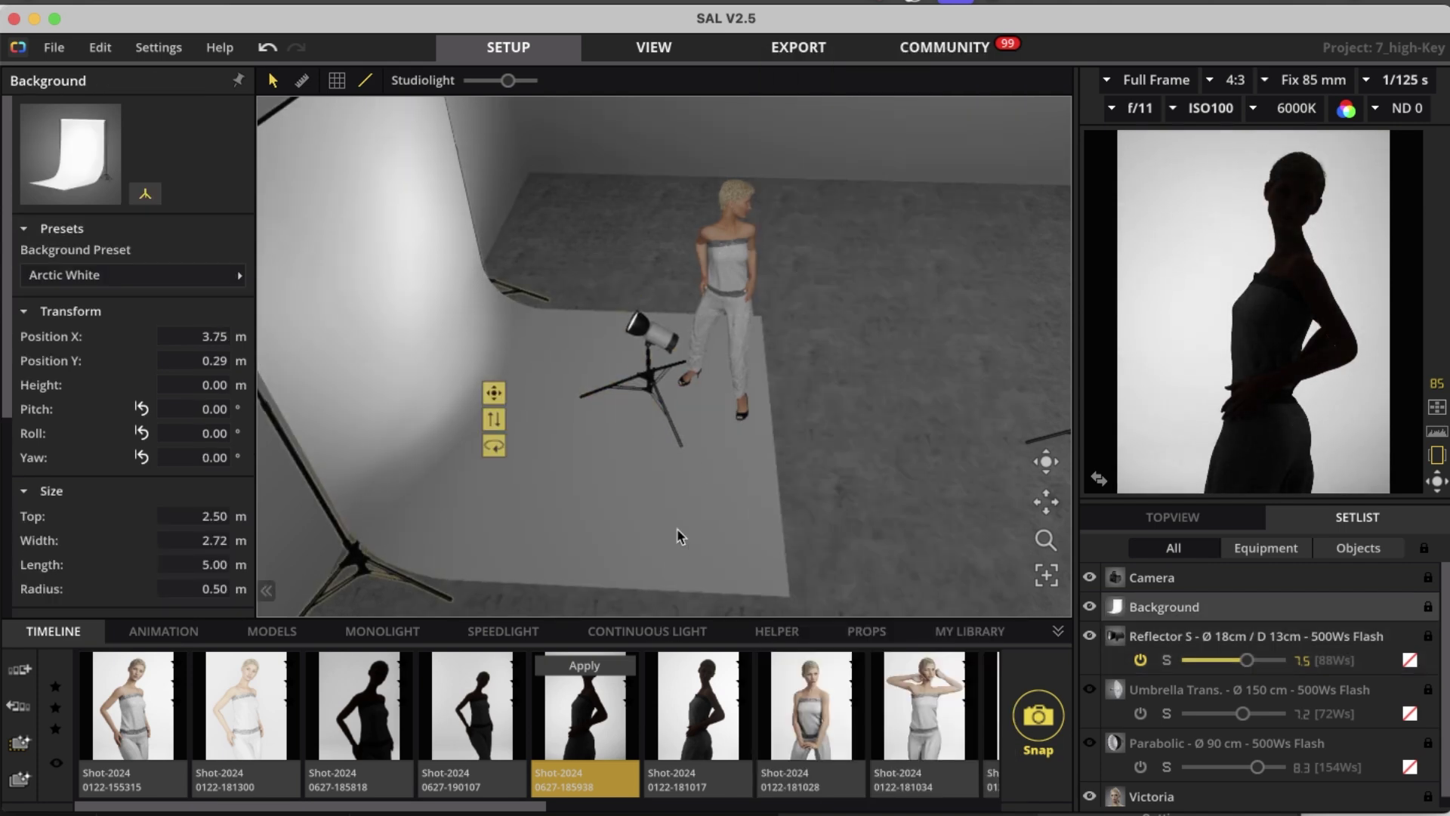
scroll(919, 375, "down", 5)
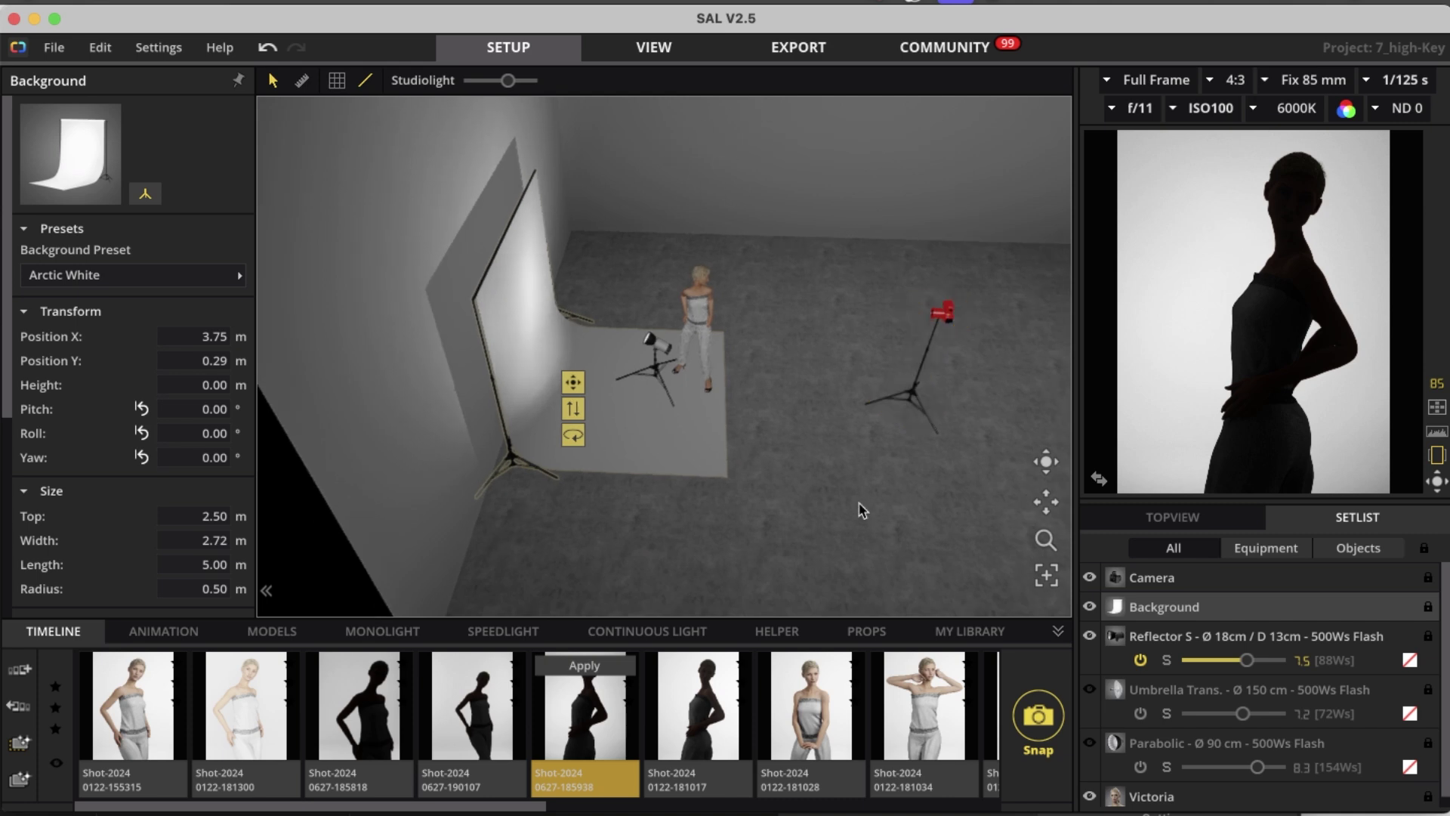
left_click(609, 667)
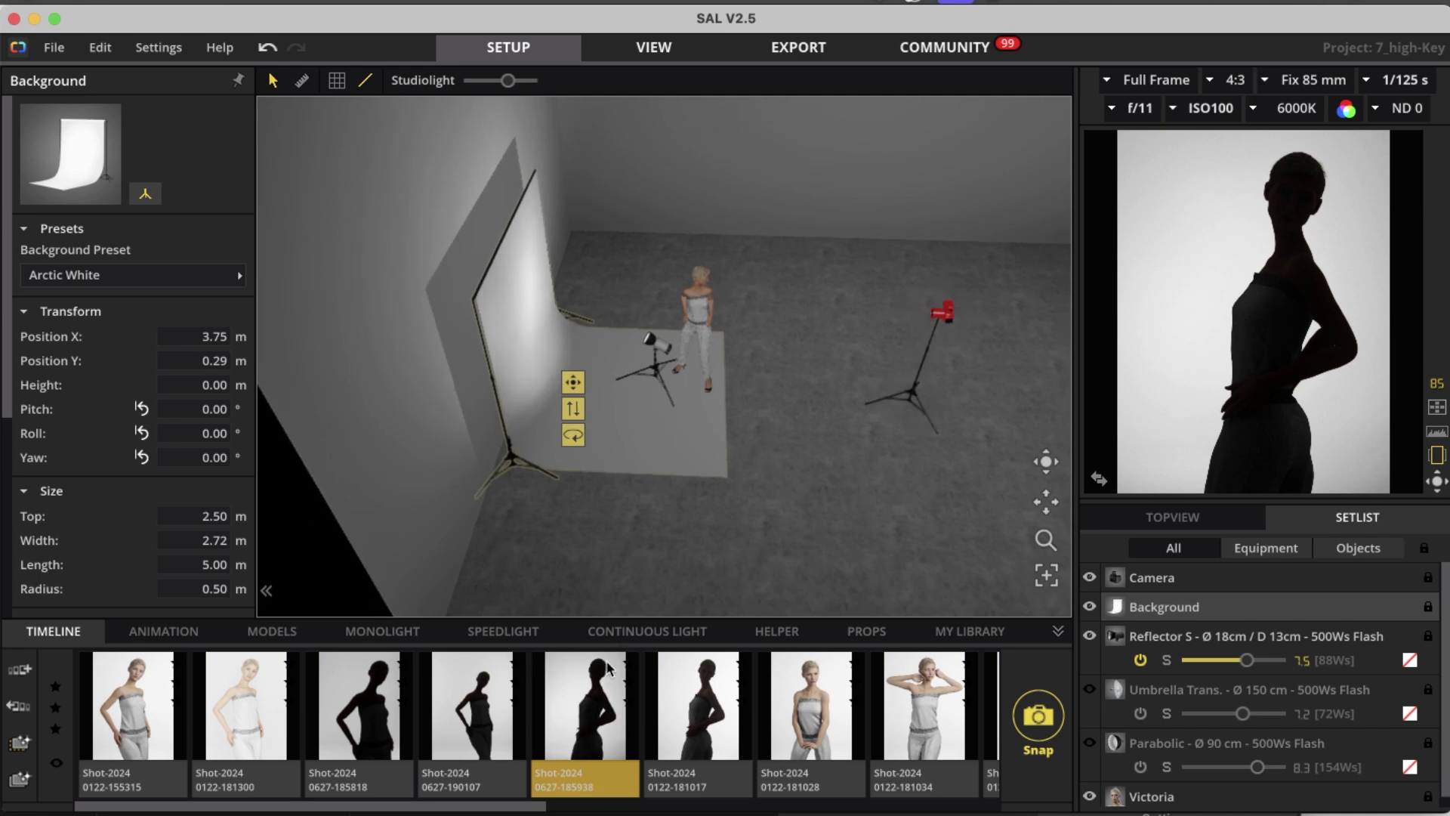
double_click(704, 694)
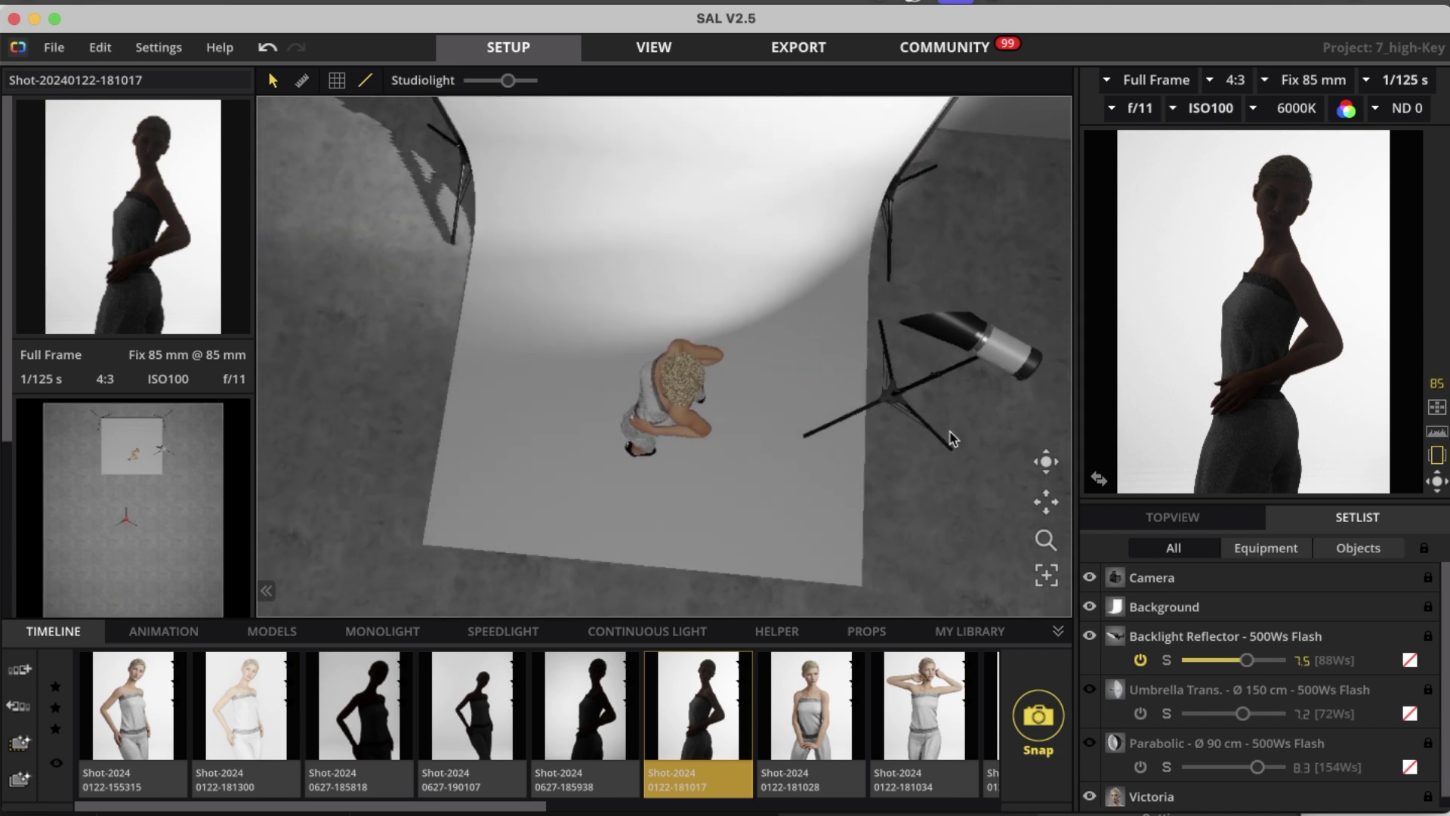
left_click(953, 347)
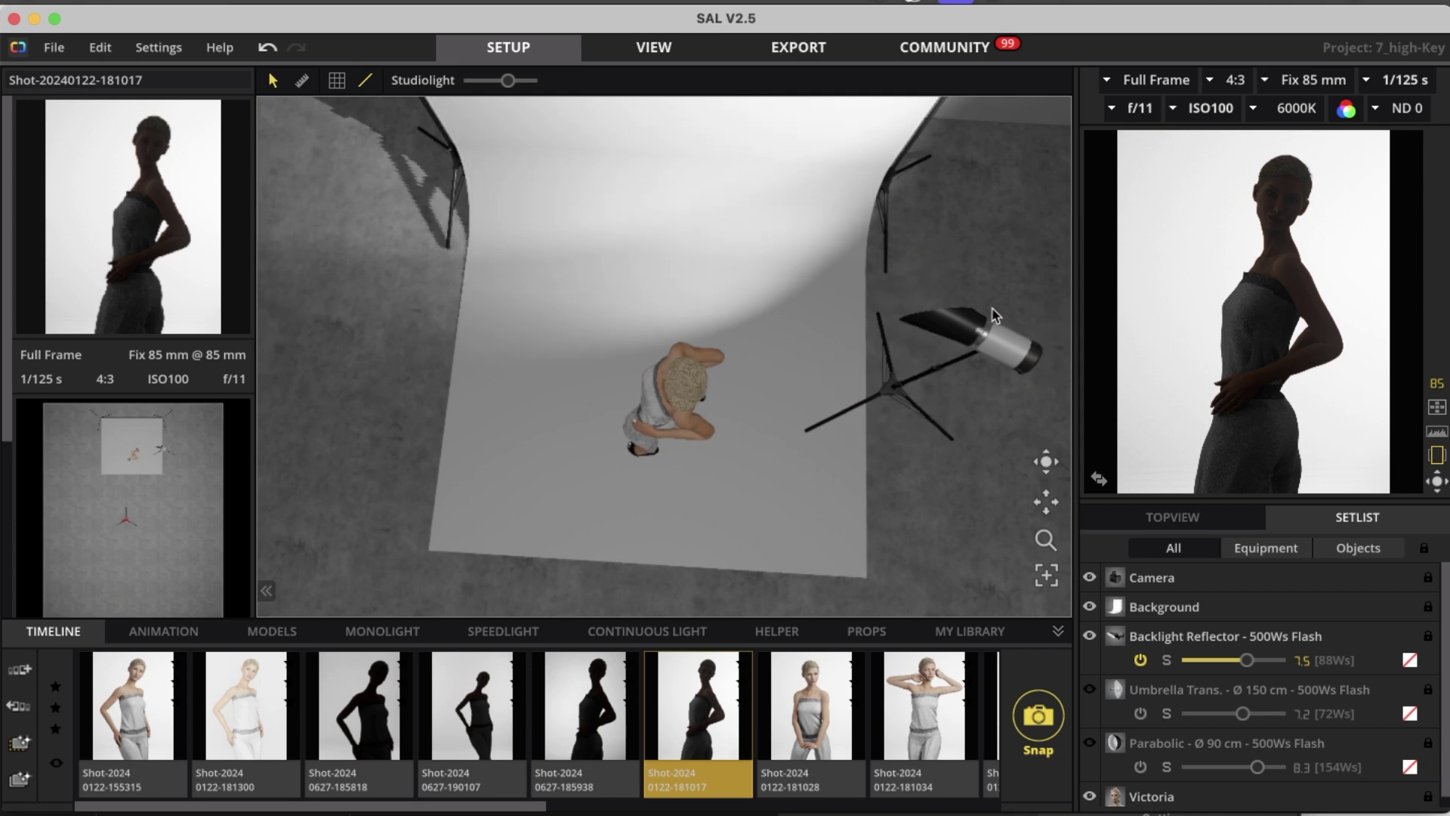
left_click(920, 519)
left_click_drag(920, 520, 924, 325)
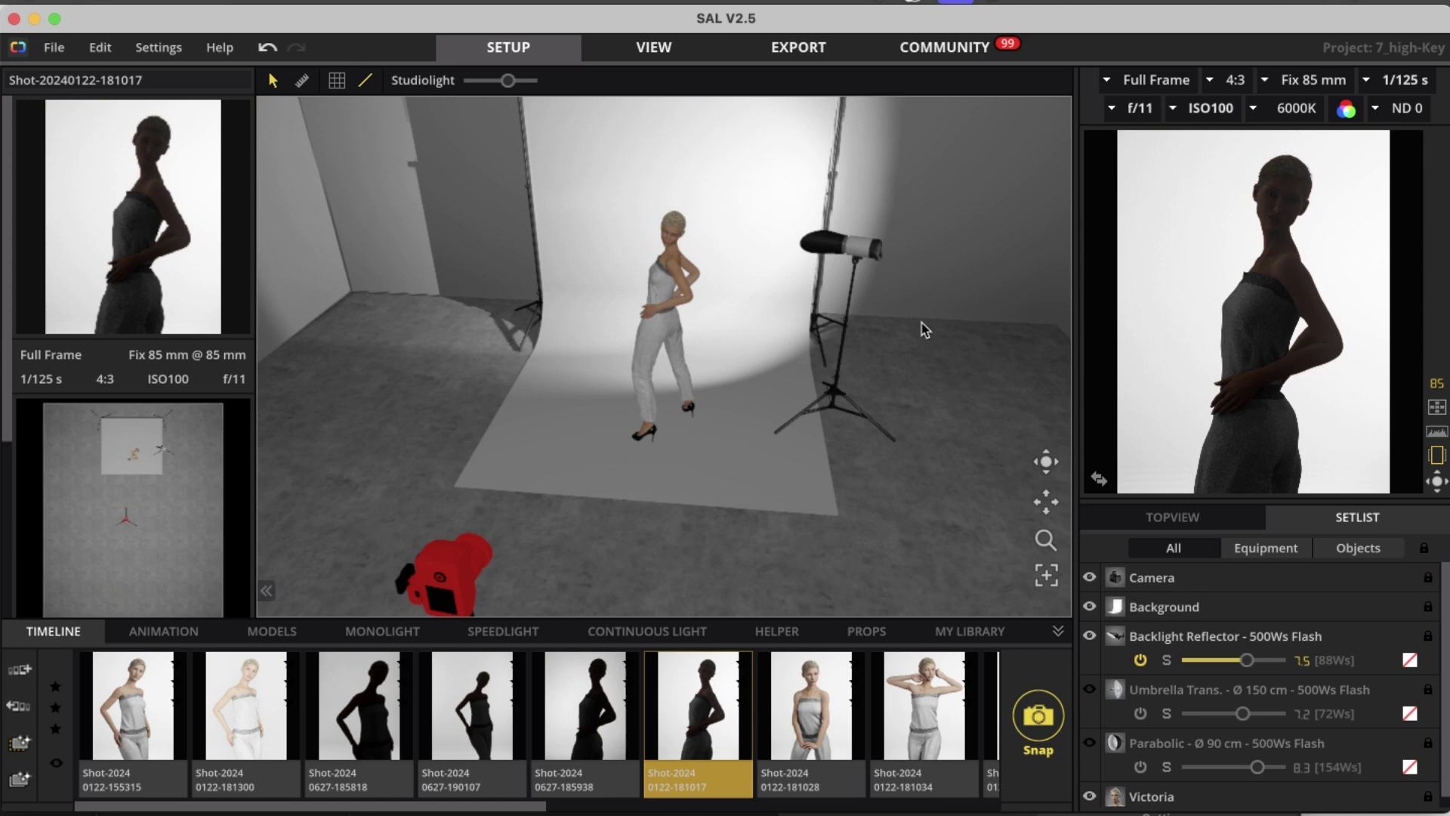
scroll(481, 390, "down", 3)
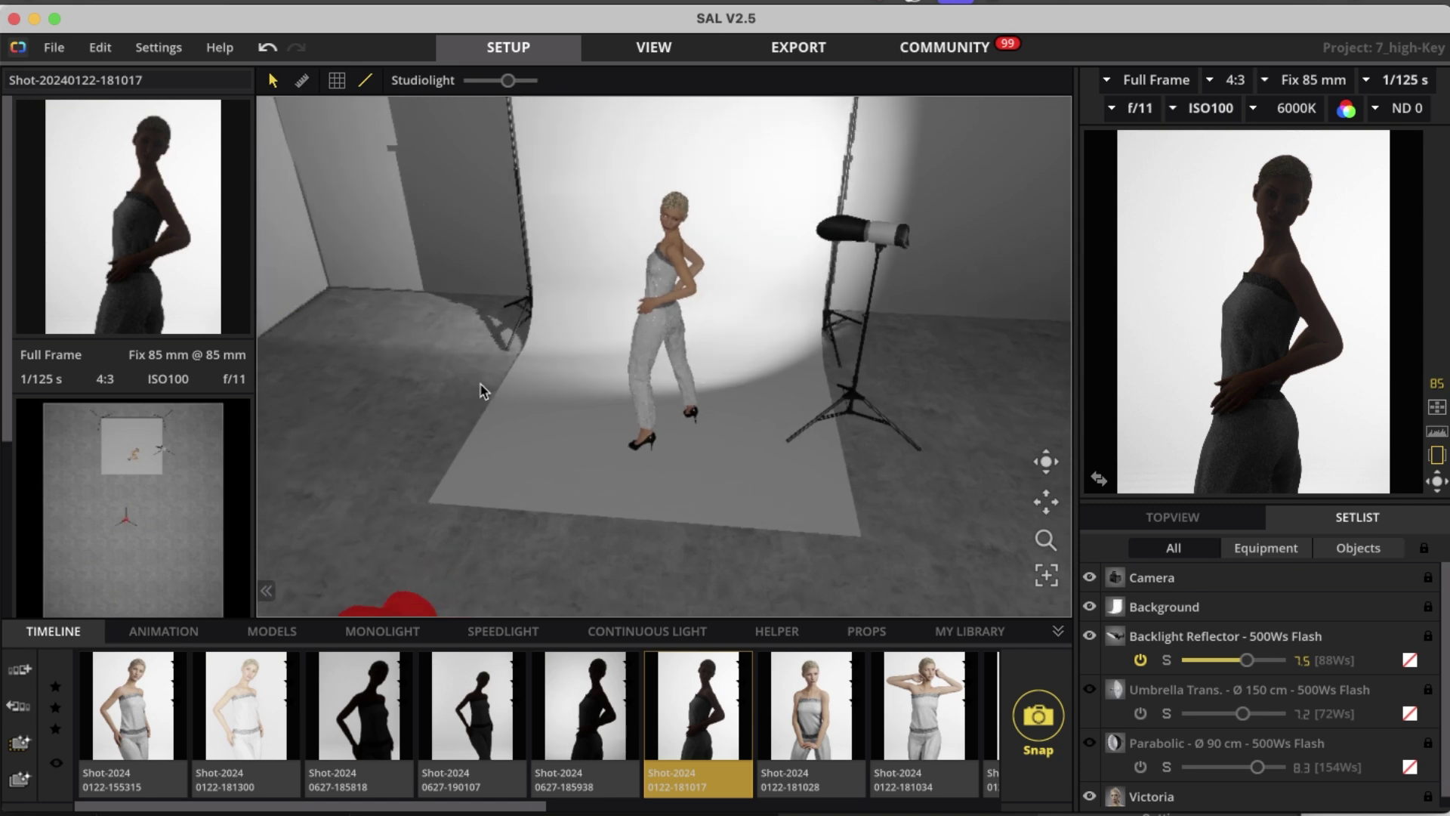
left_click_drag(483, 389, 565, 370)
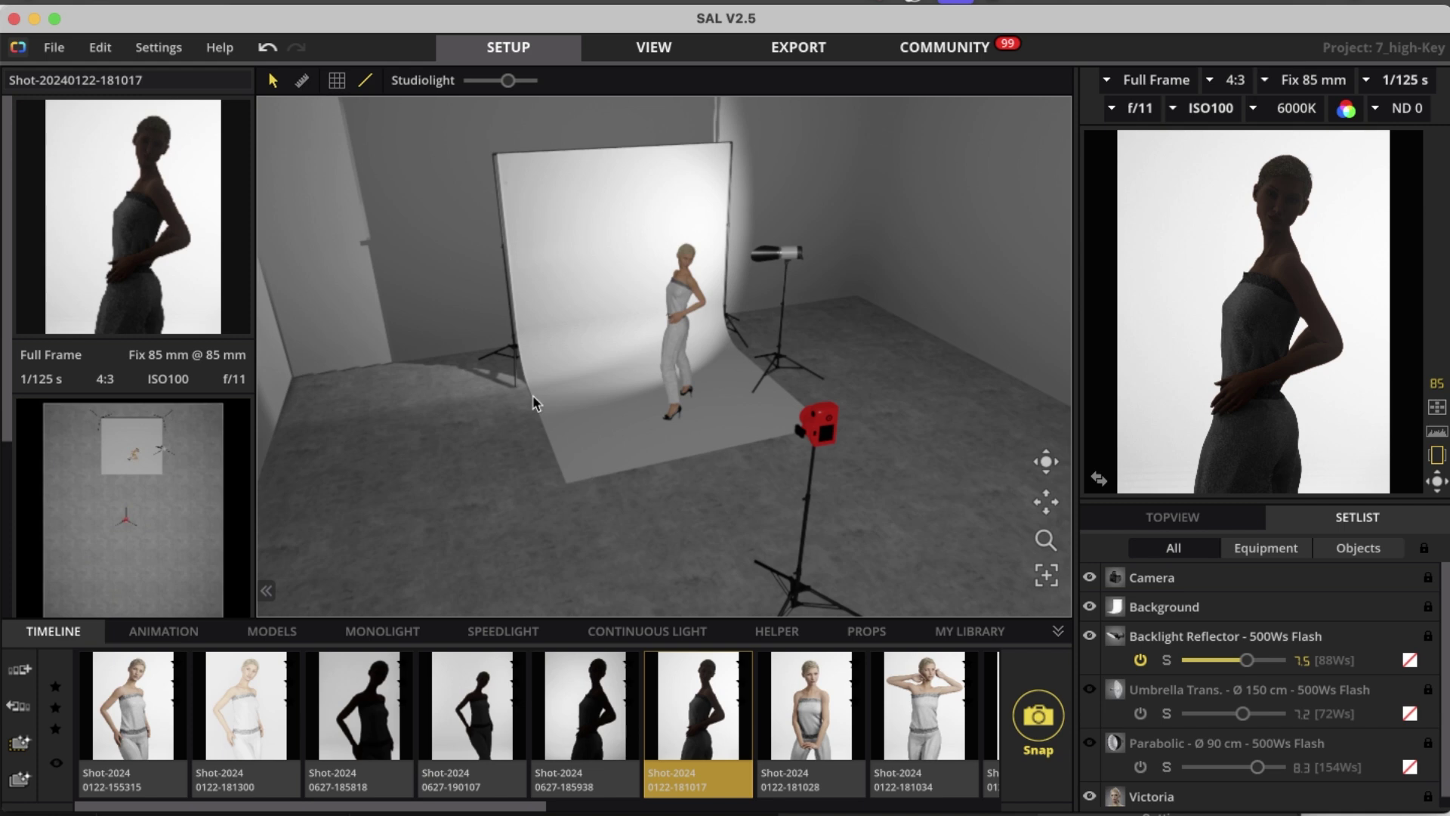
scroll(660, 509, "down", 2)
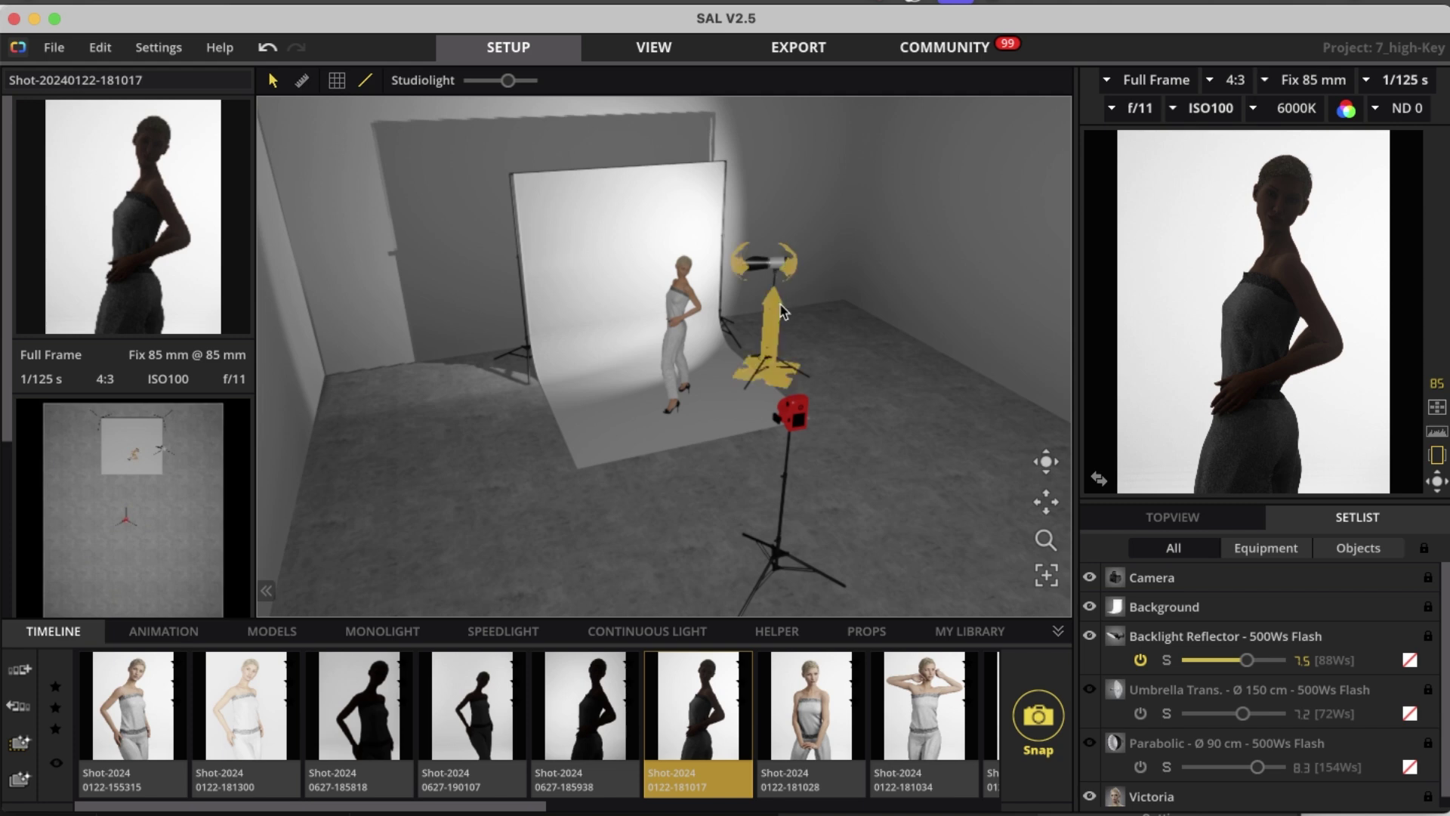
left_click_drag(922, 529, 891, 550)
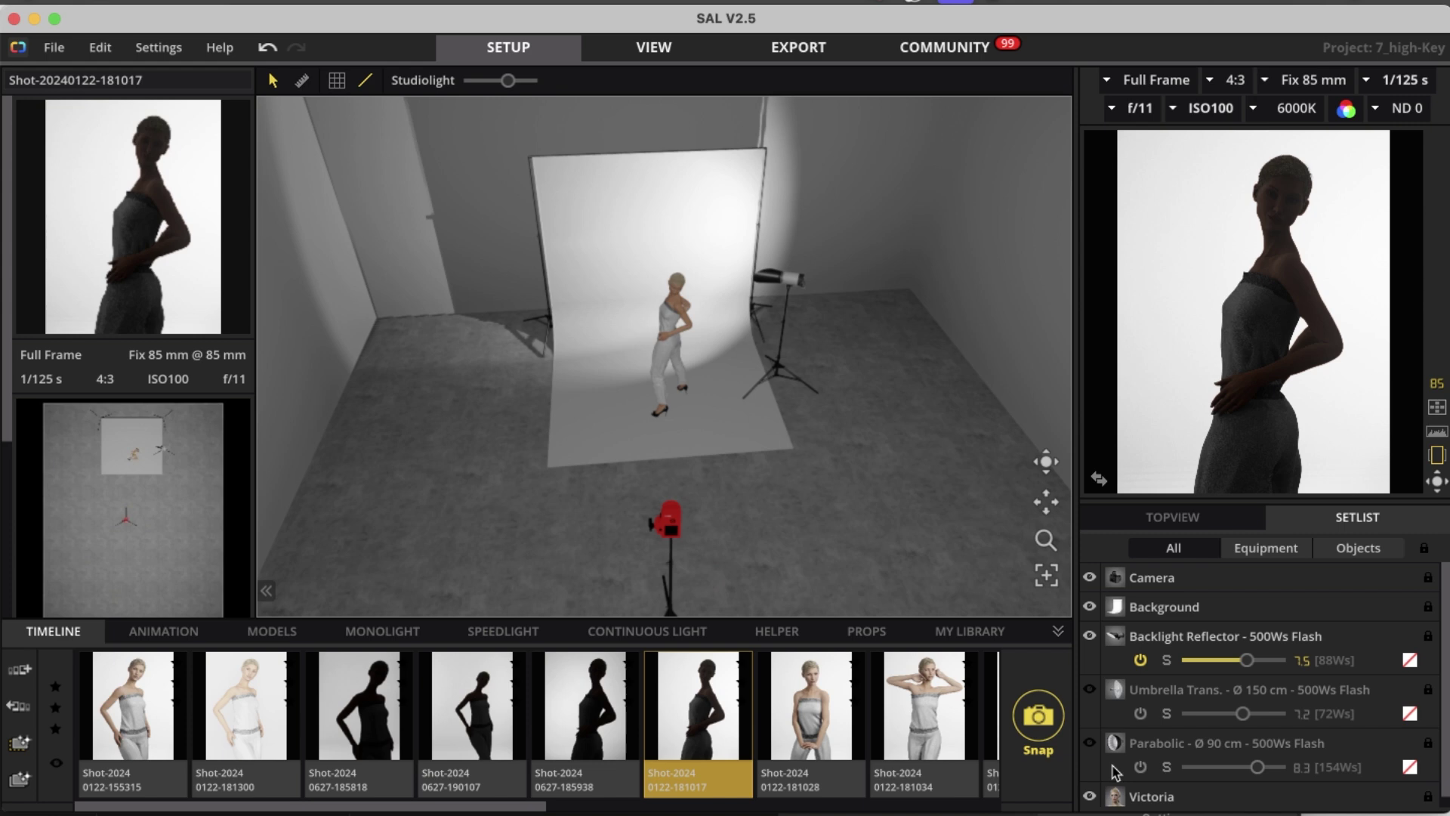
Enable the Parabolic Ø 90 cm flash and the Umbrella Trans. Ø 150 cm flash to light the model.
left_click(1089, 748)
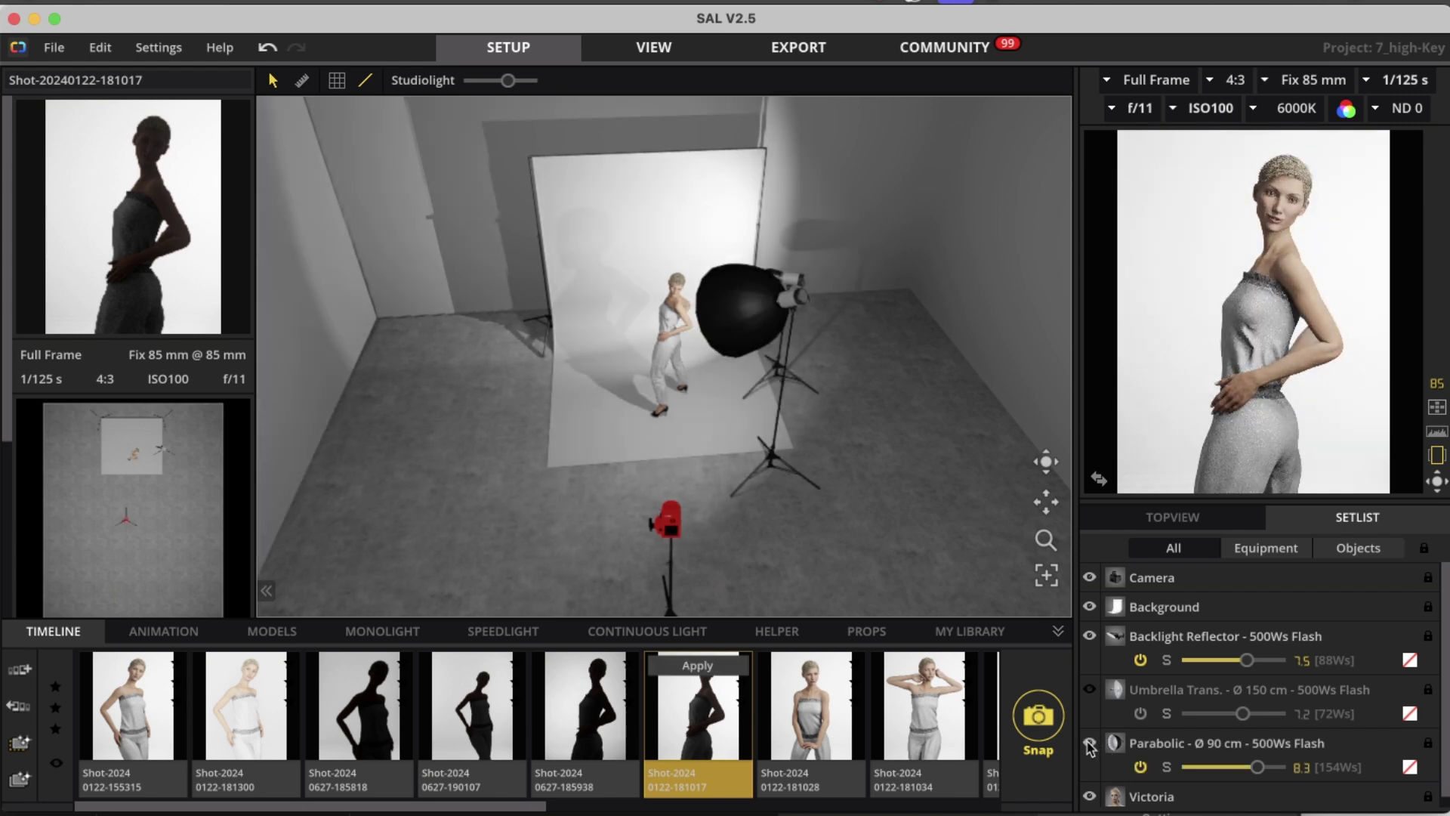
left_click_drag(866, 378, 1026, 381)
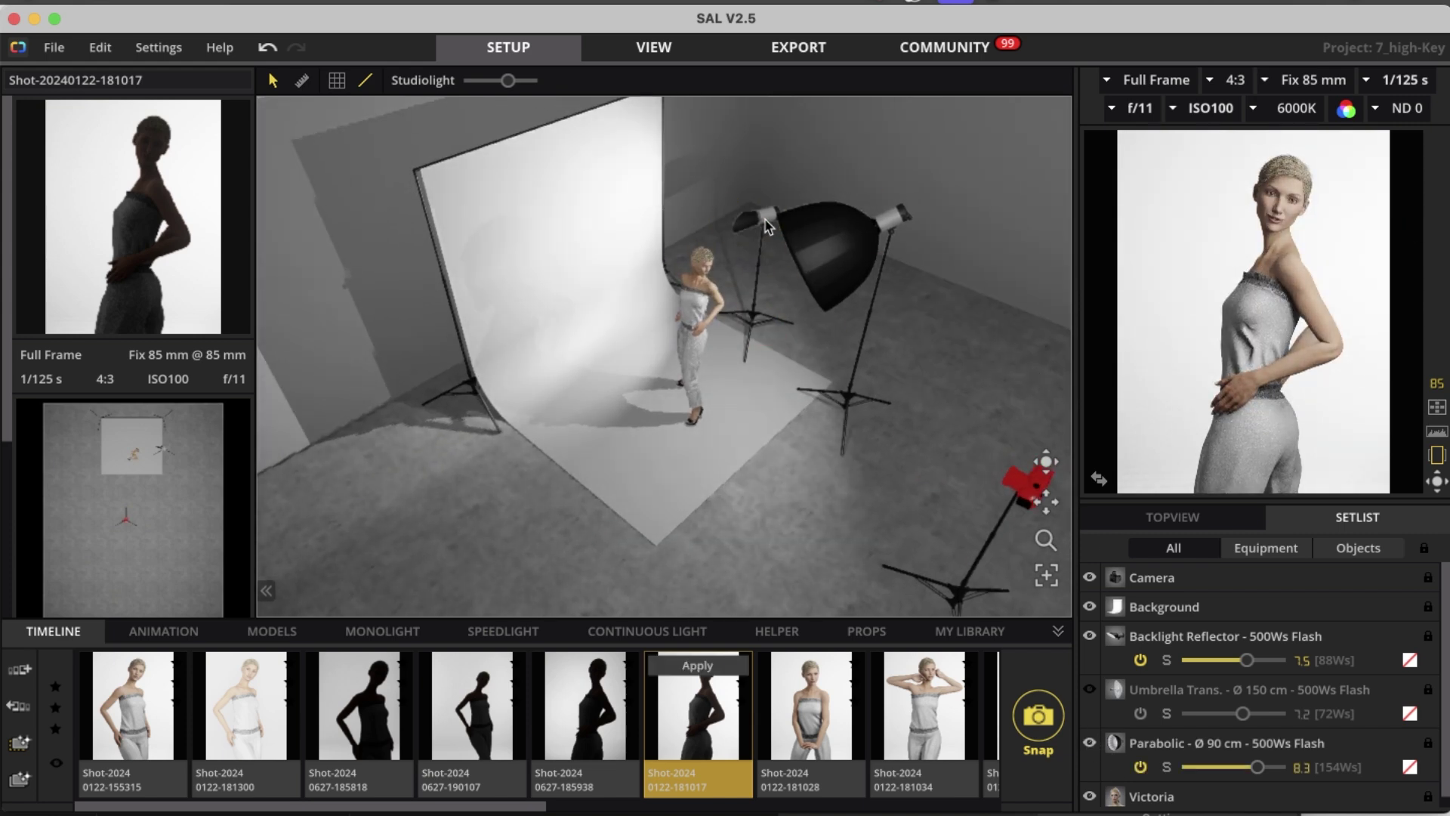
left_click(1090, 690)
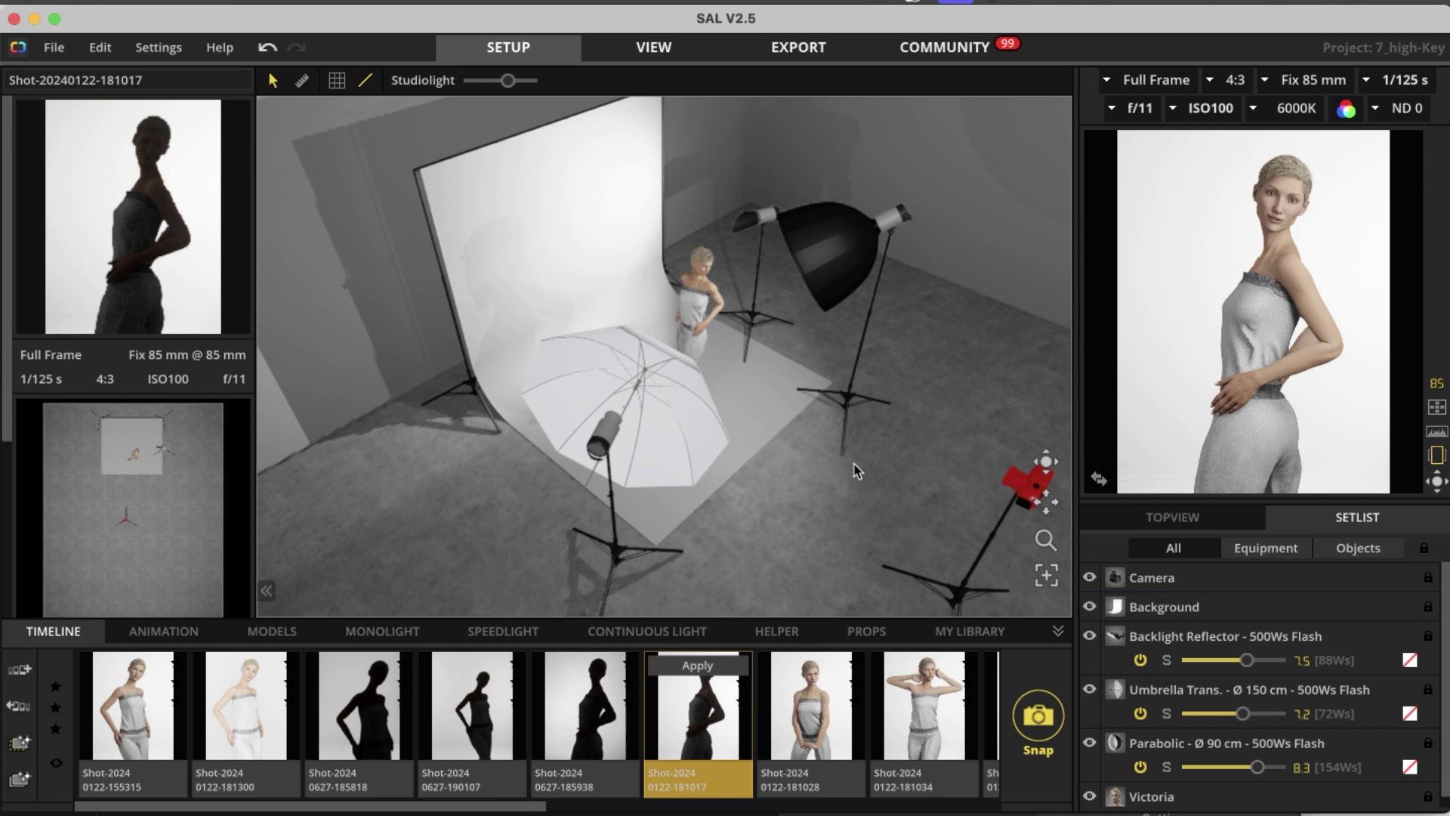
left_click_drag(900, 498, 838, 489)
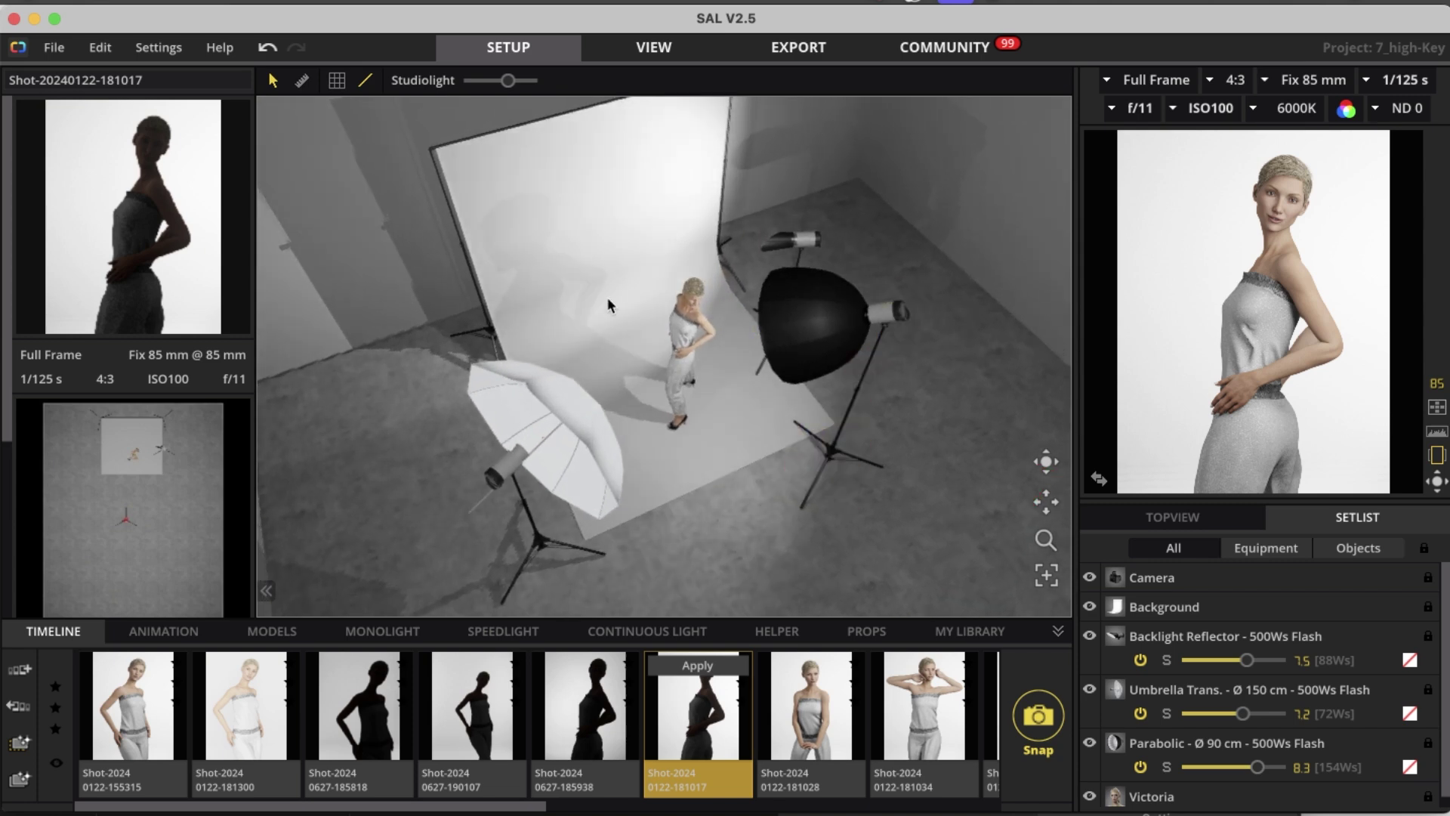
left_click(1090, 691)
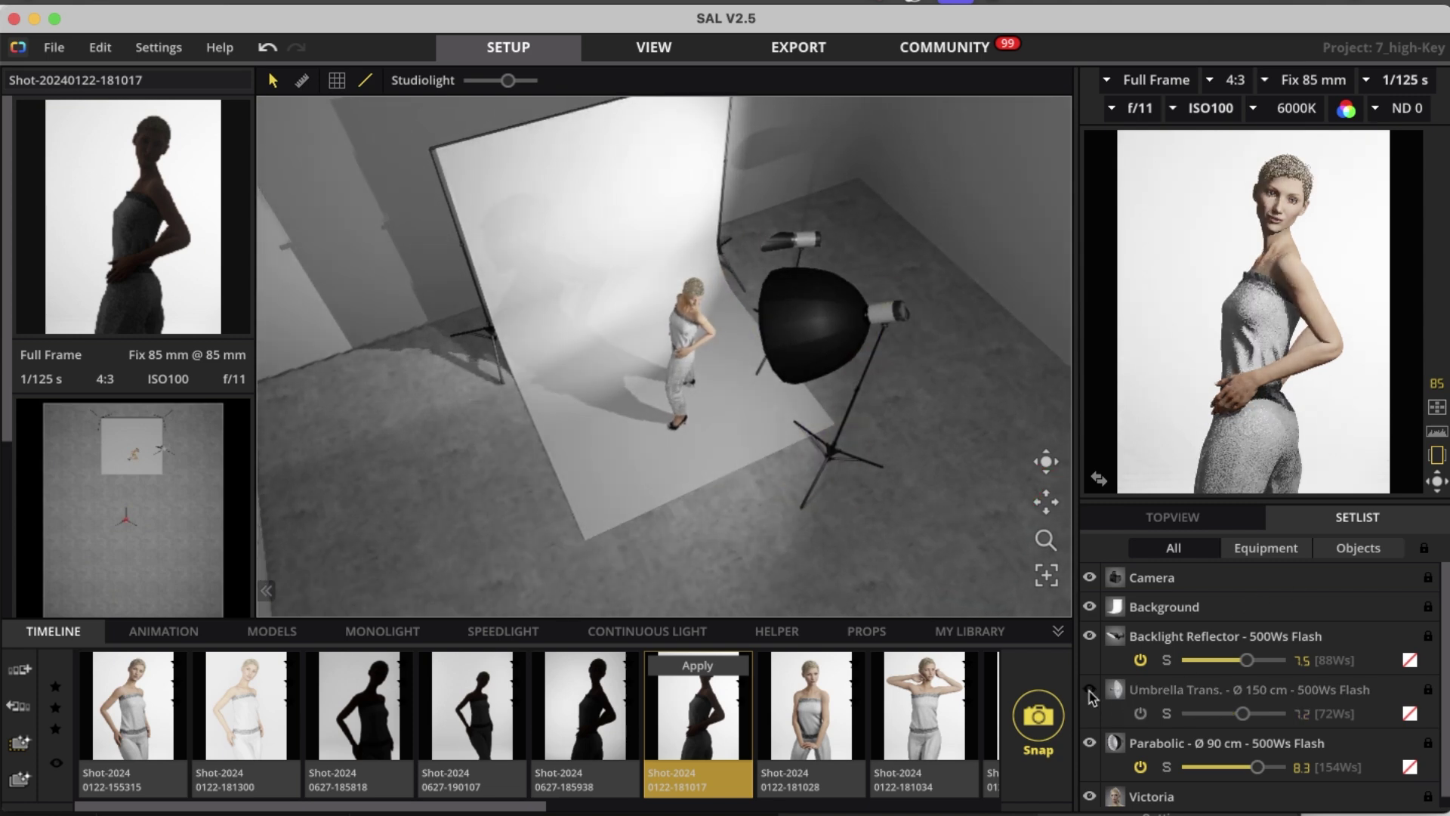
left_click(1090, 690)
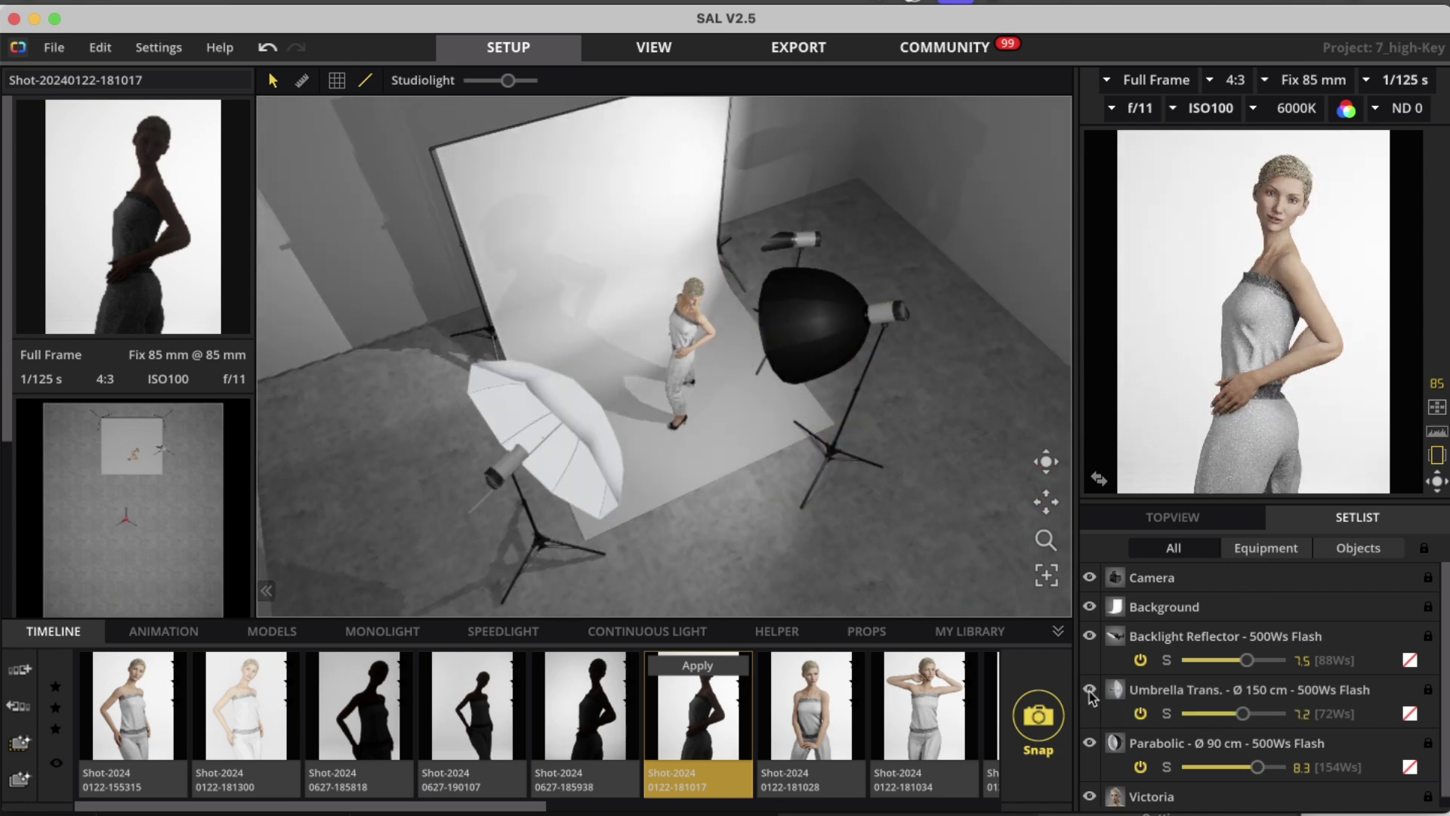
left_click(1090, 690)
left_click(1090, 690)
left_click(726, 668)
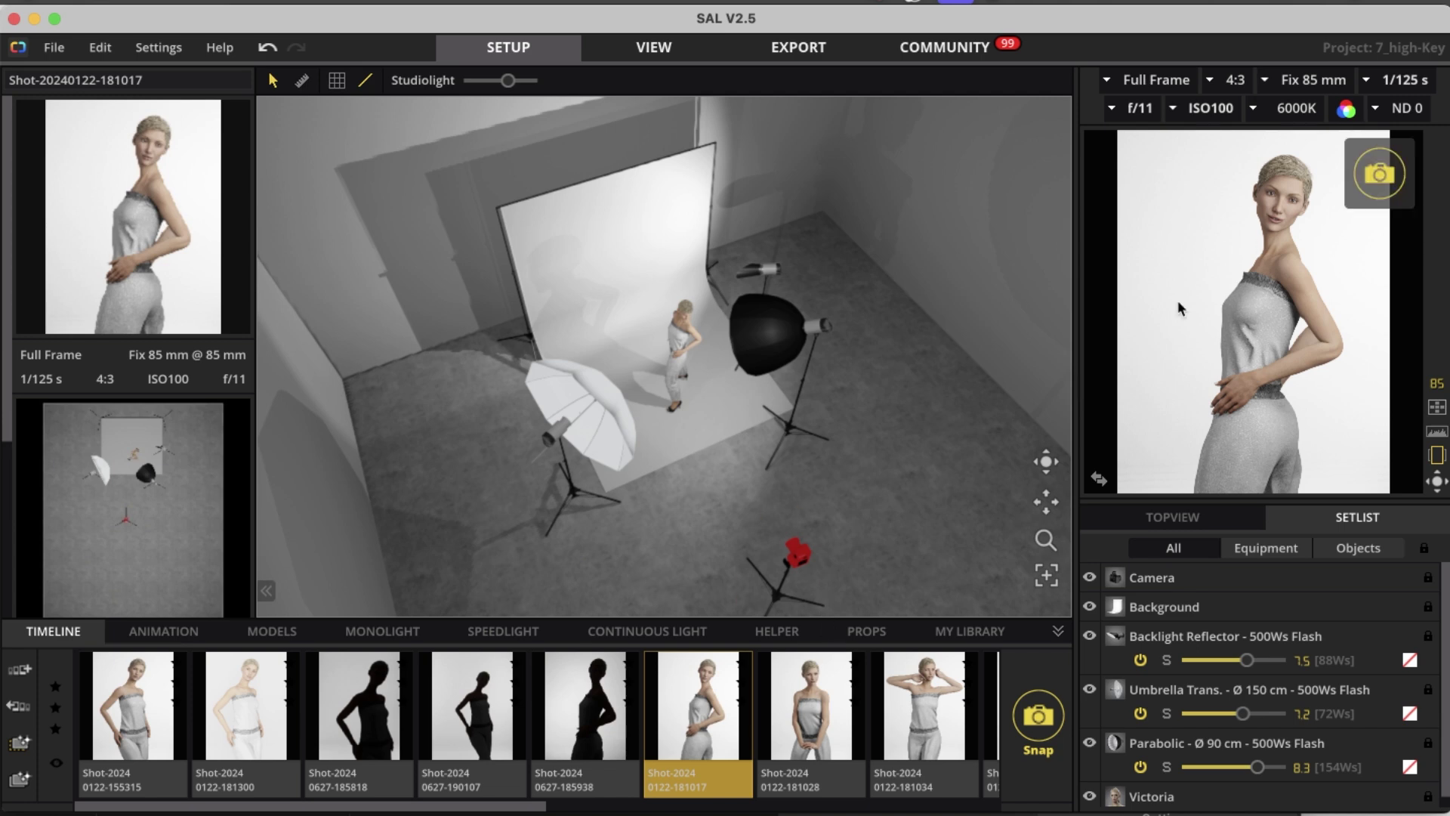
left_click(805, 708)
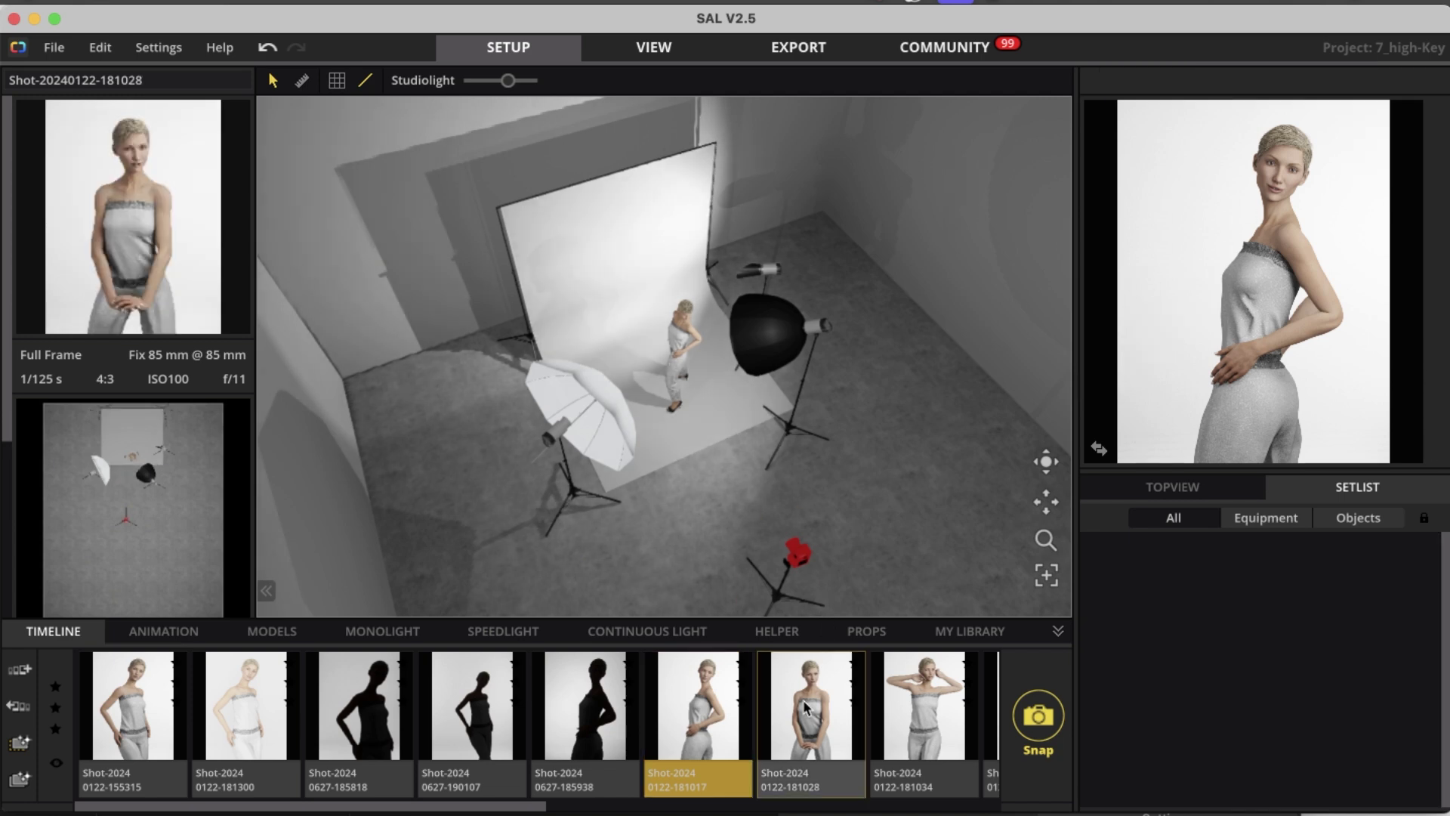
left_click(937, 696)
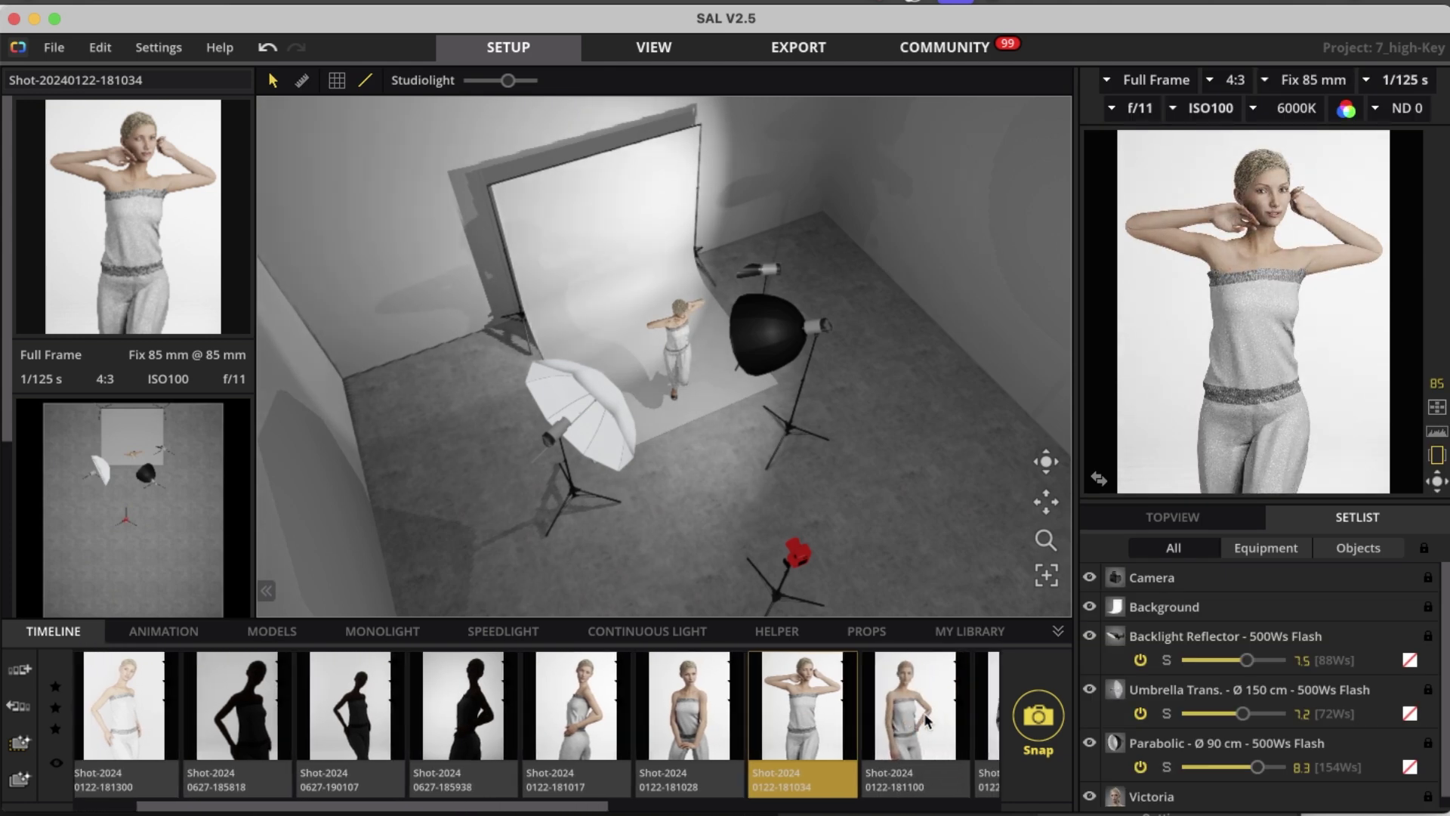
left_click(718, 710)
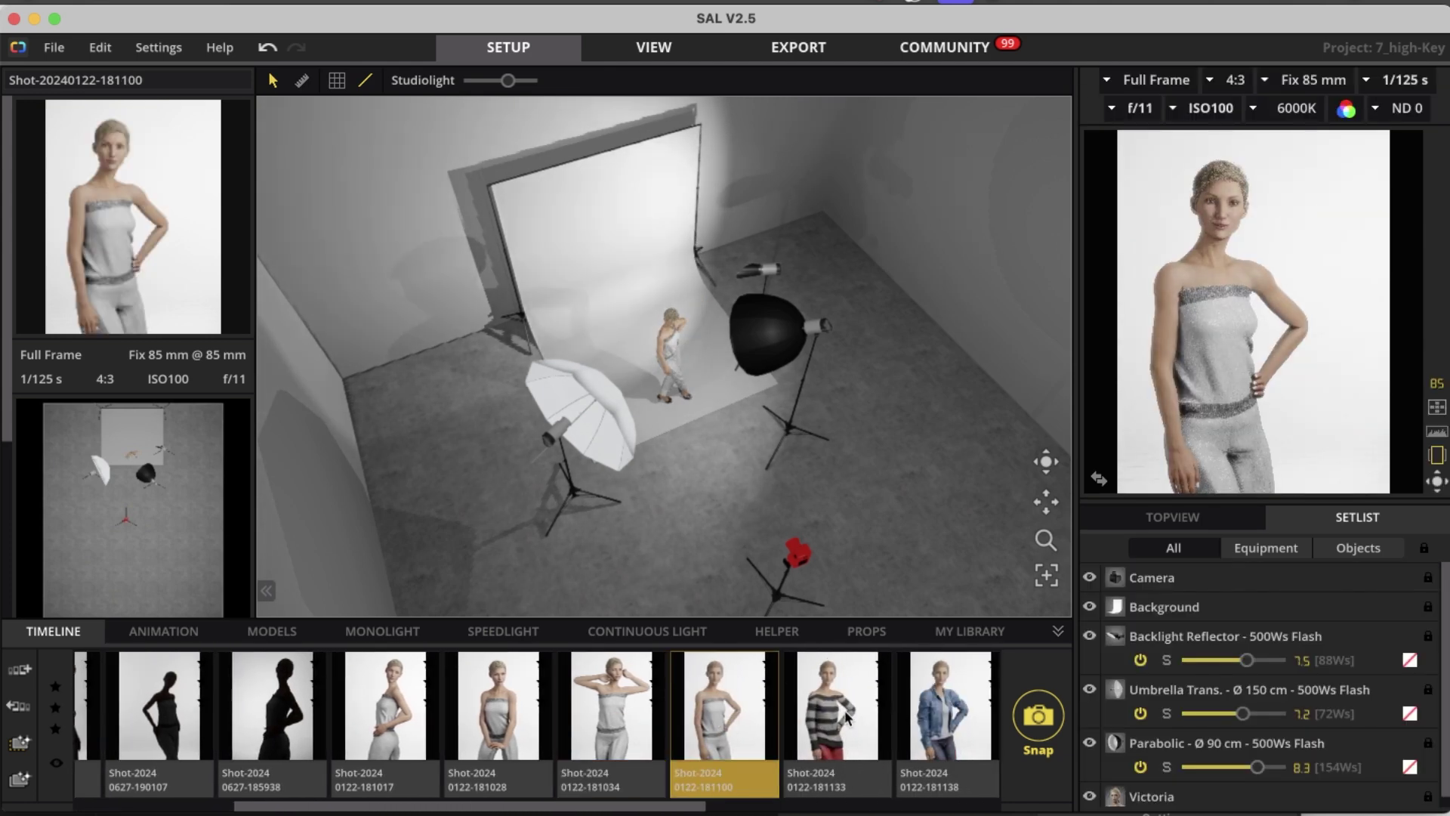
left_click(833, 706)
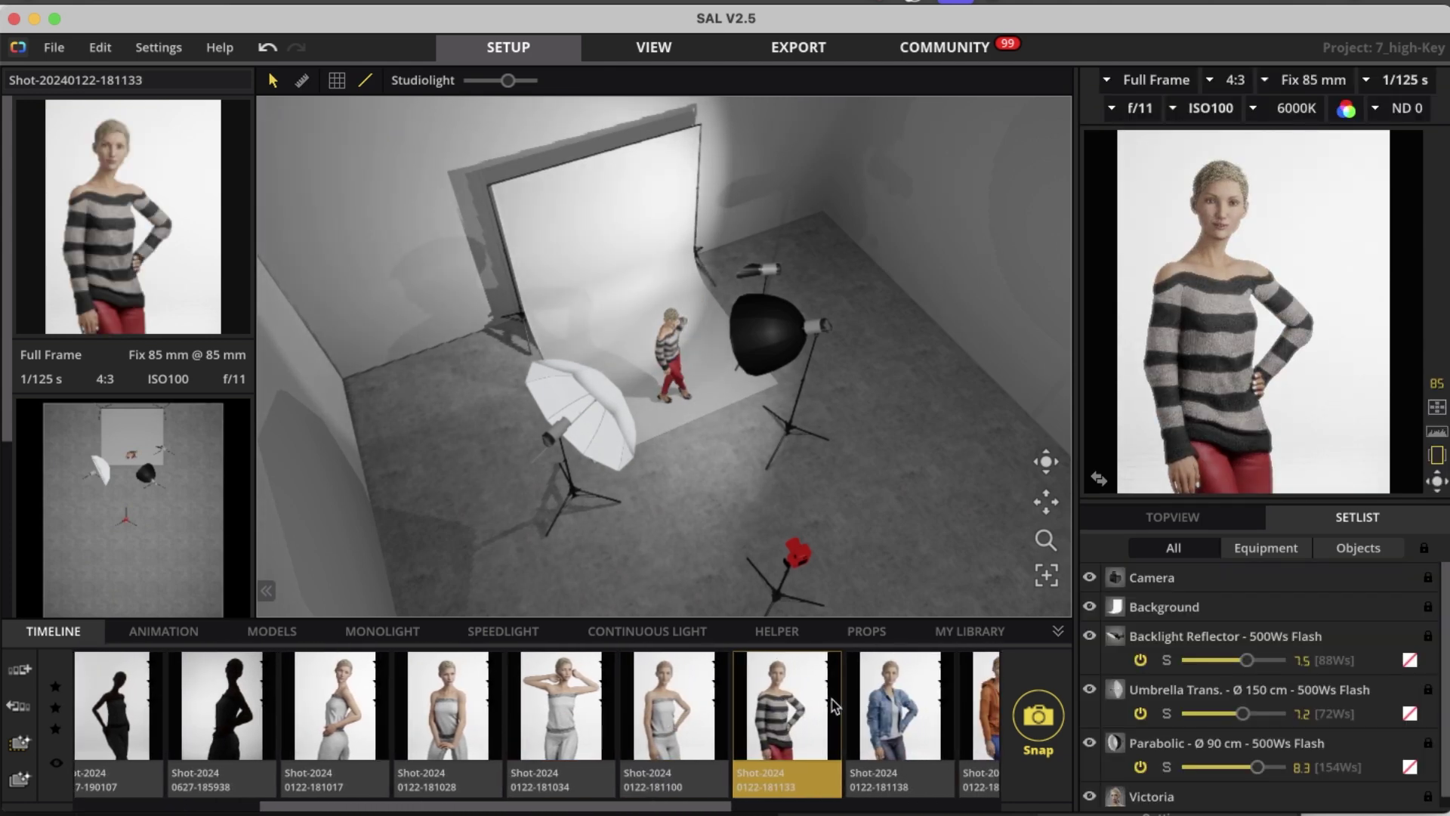
left_click(894, 696)
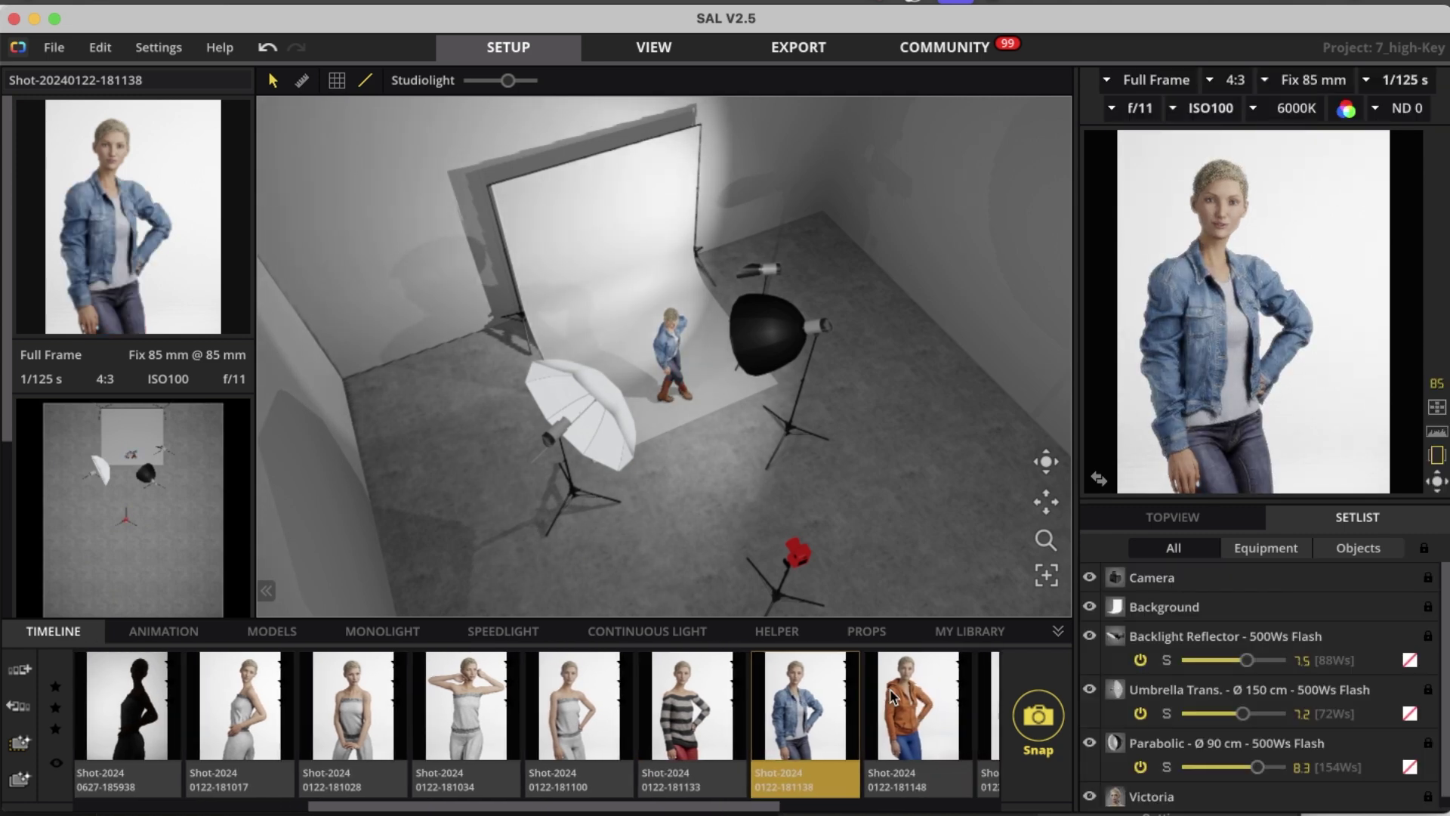
left_click(911, 699)
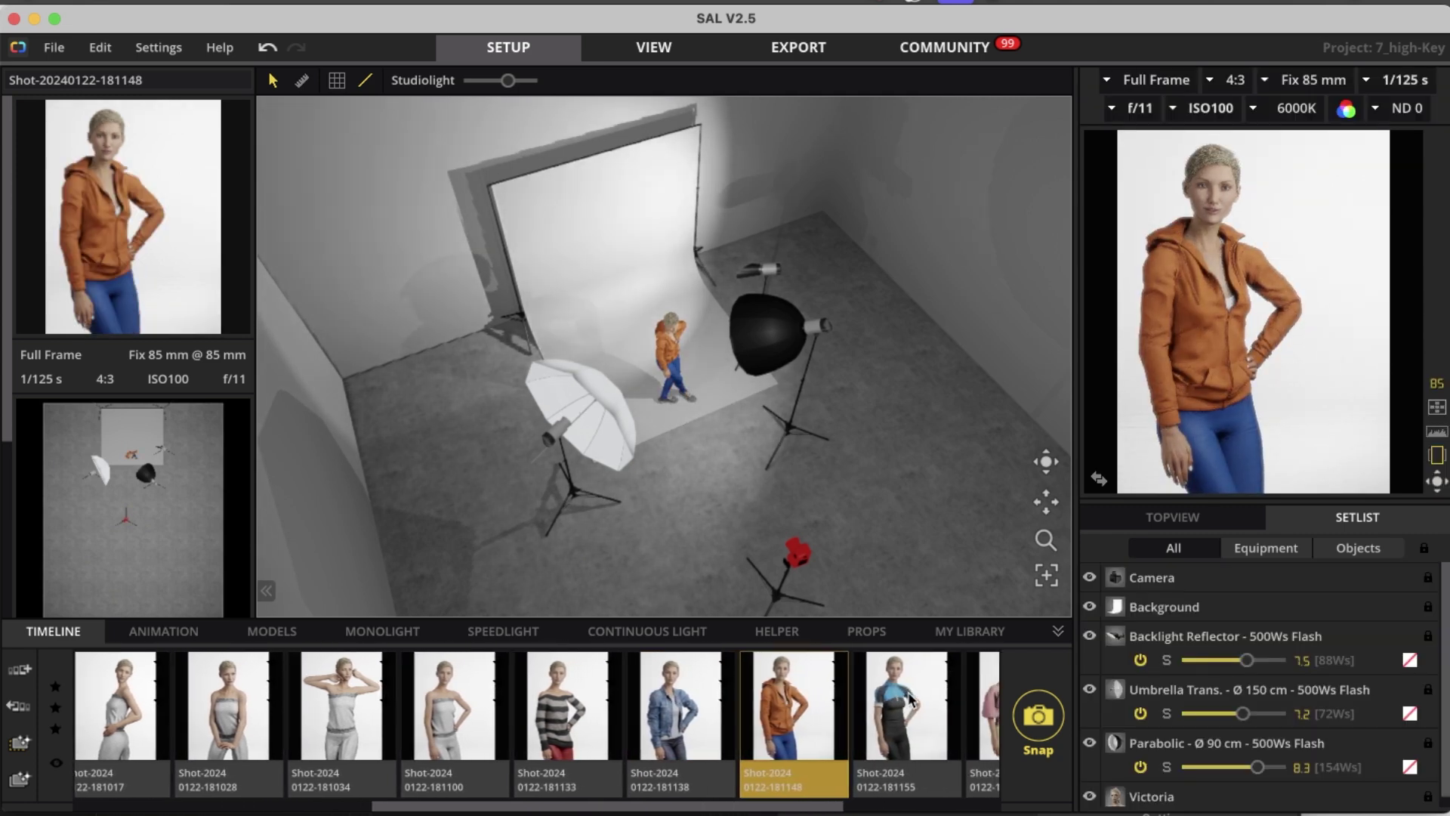
left_click(617, 704)
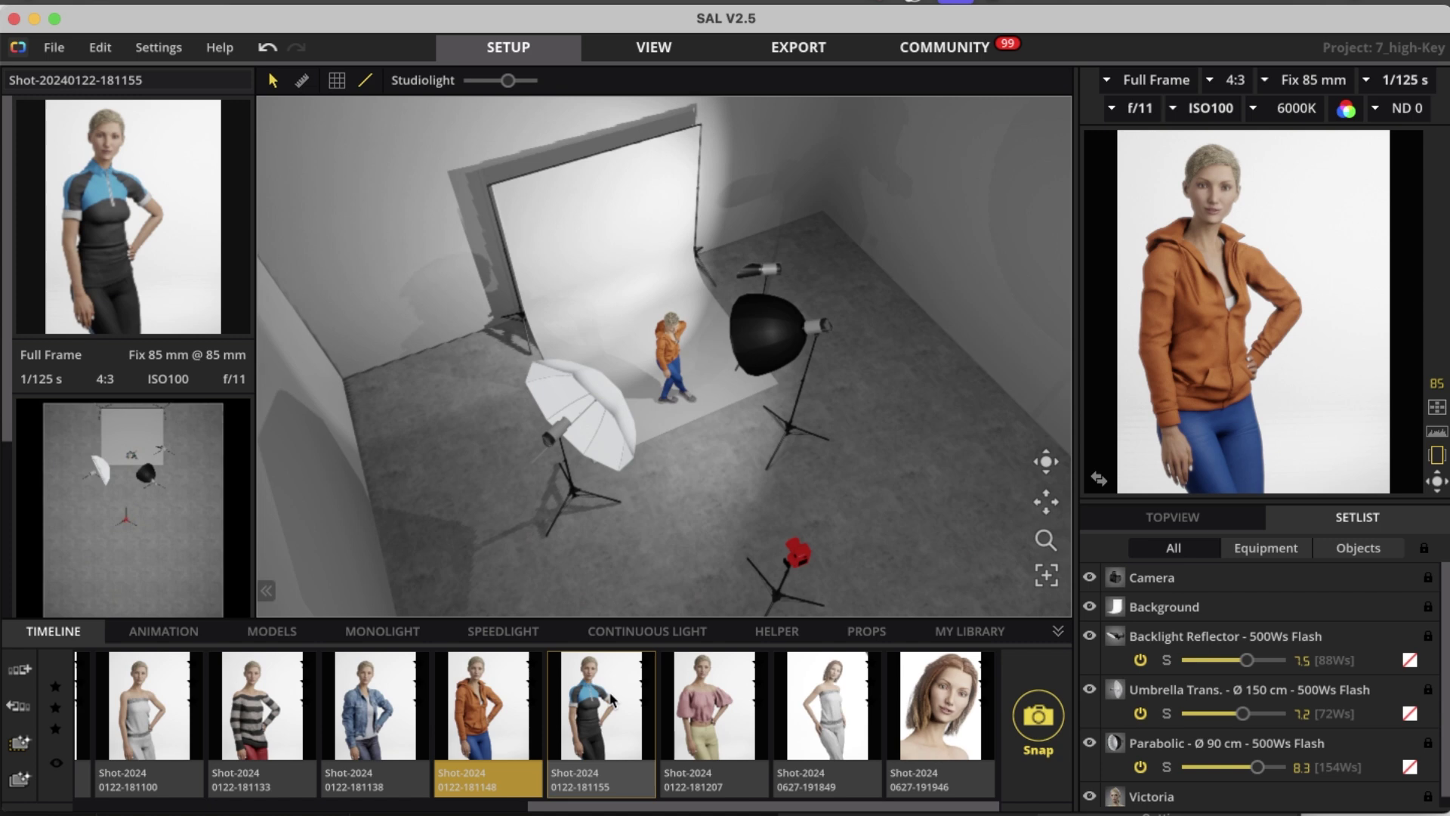
left_click(727, 709)
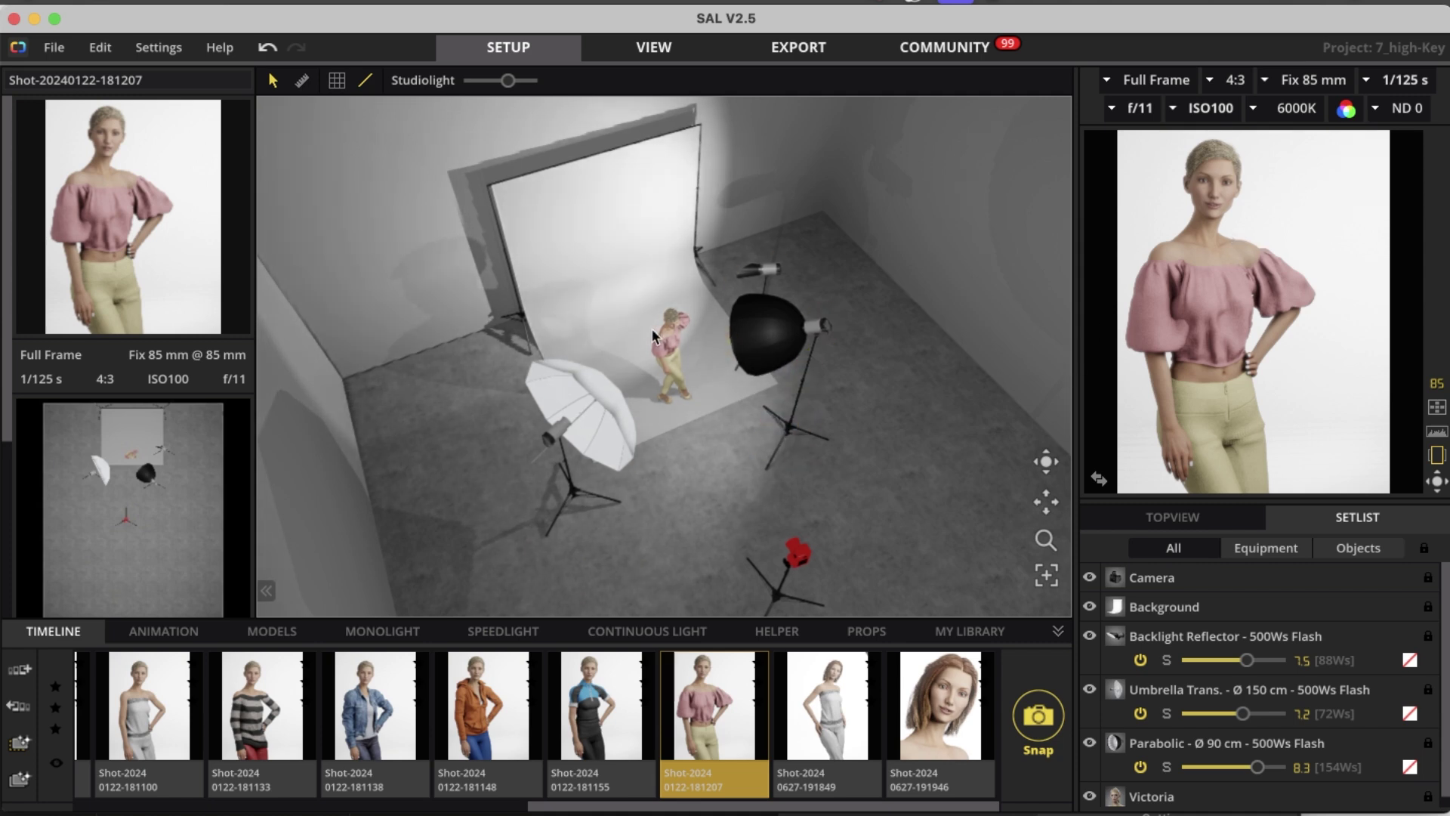
Raise the backlight reflector's power to 10 to test the effect on the backdrop, and lower it to 7.9.
mouse_move(1378, 334)
scroll(918, 446, "up", 3)
left_click_drag(918, 447, 862, 476)
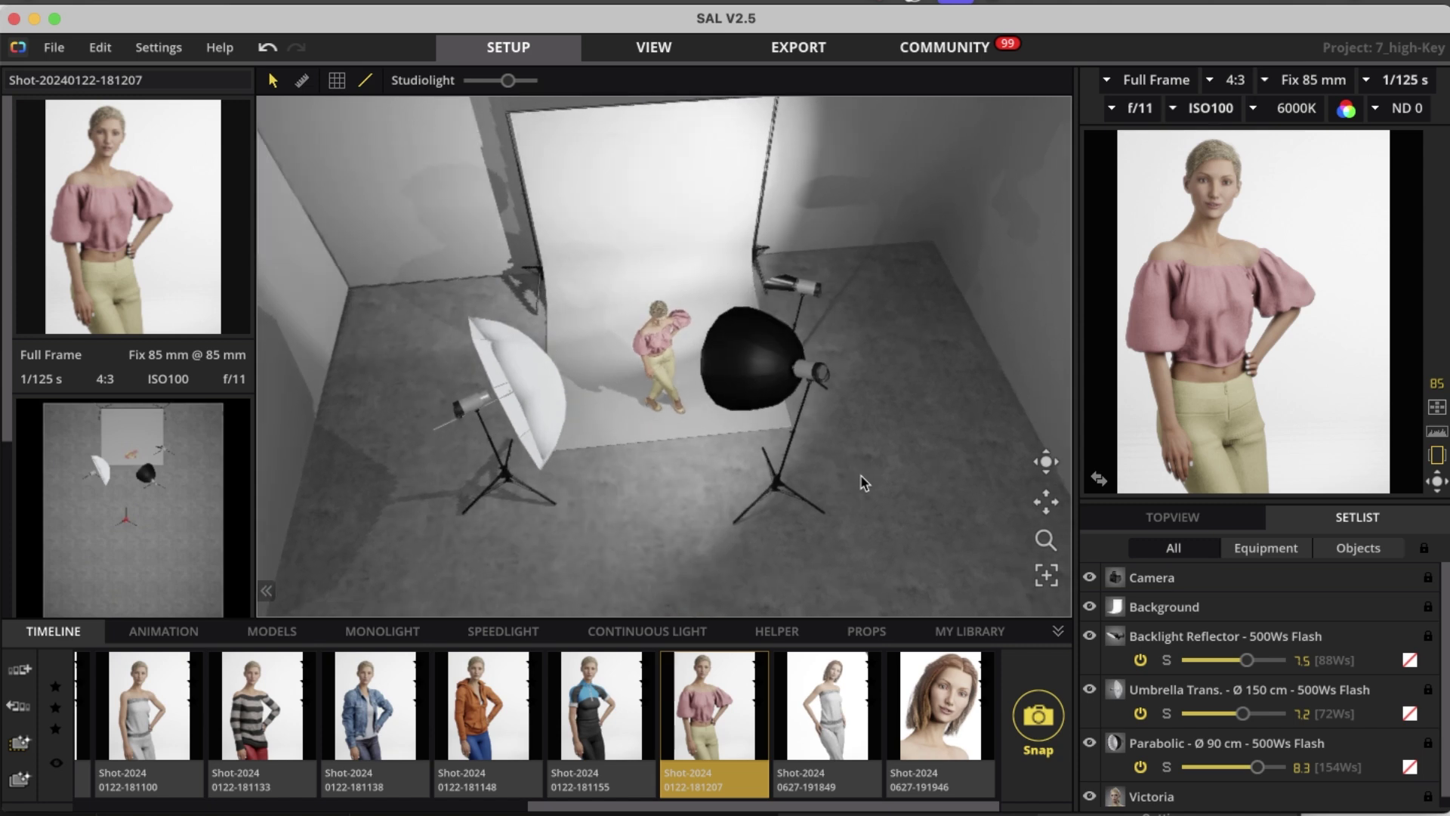
left_click(808, 290)
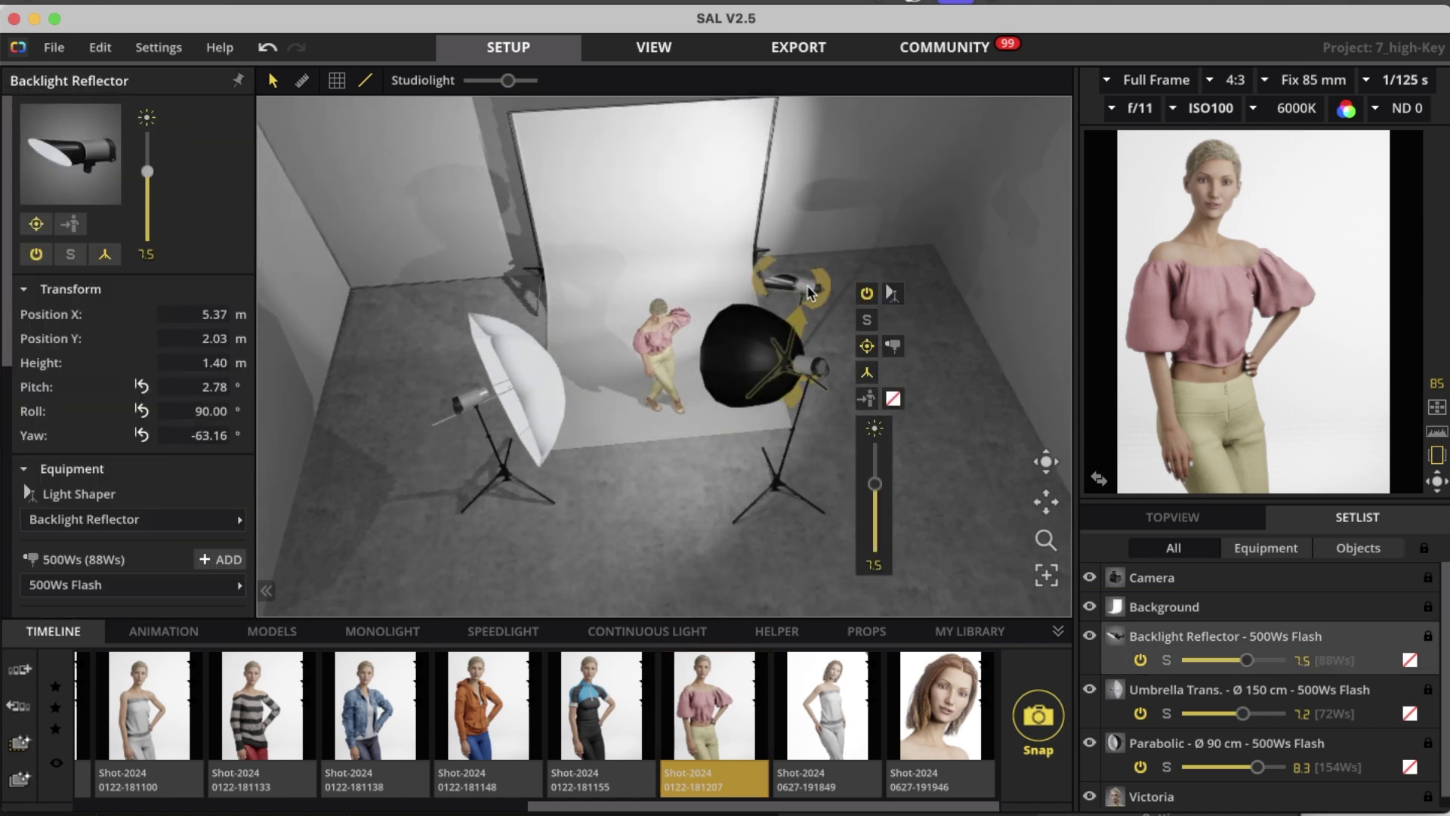
left_click_drag(876, 485, 874, 449)
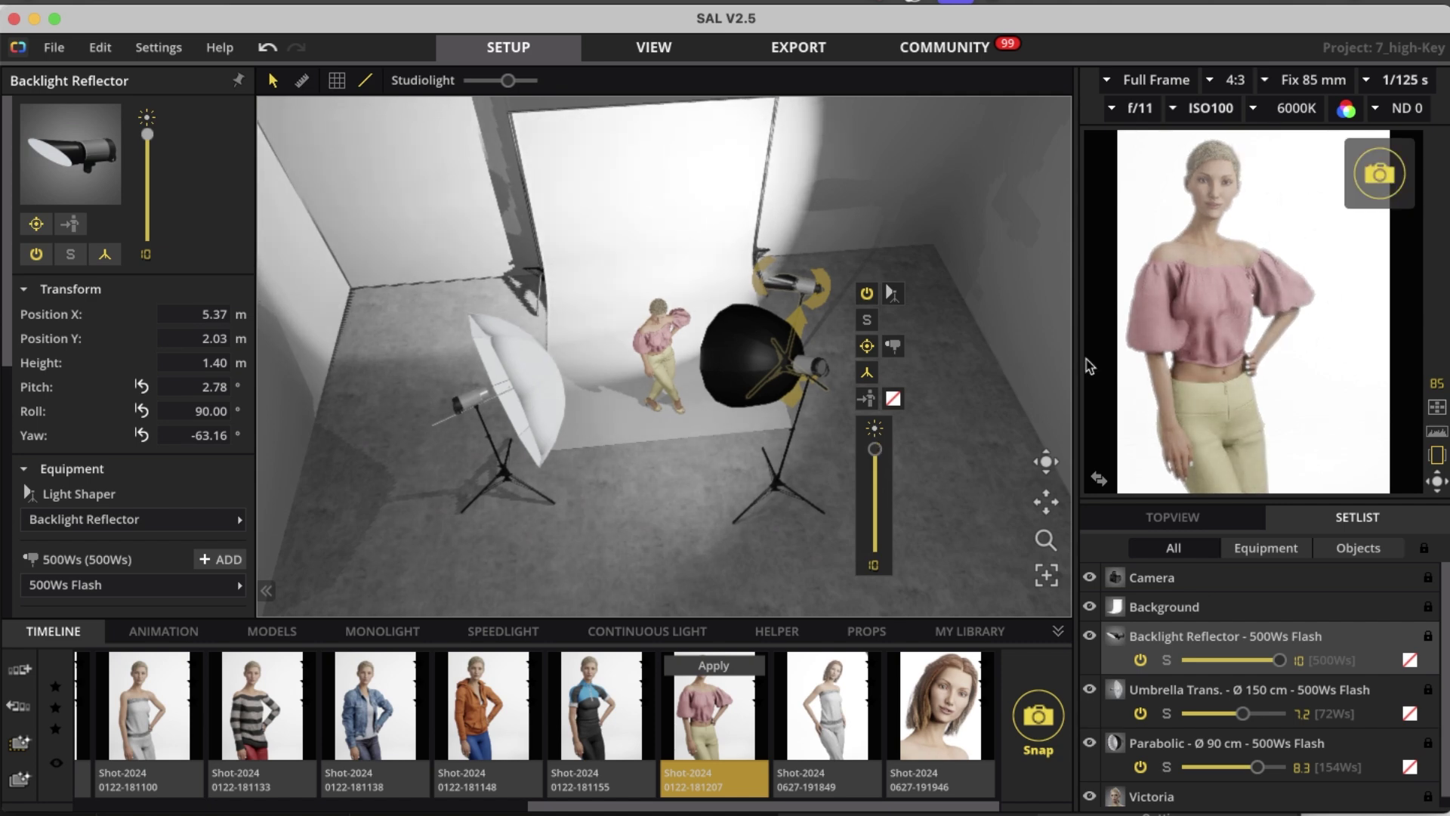
left_click_drag(876, 450, 878, 478)
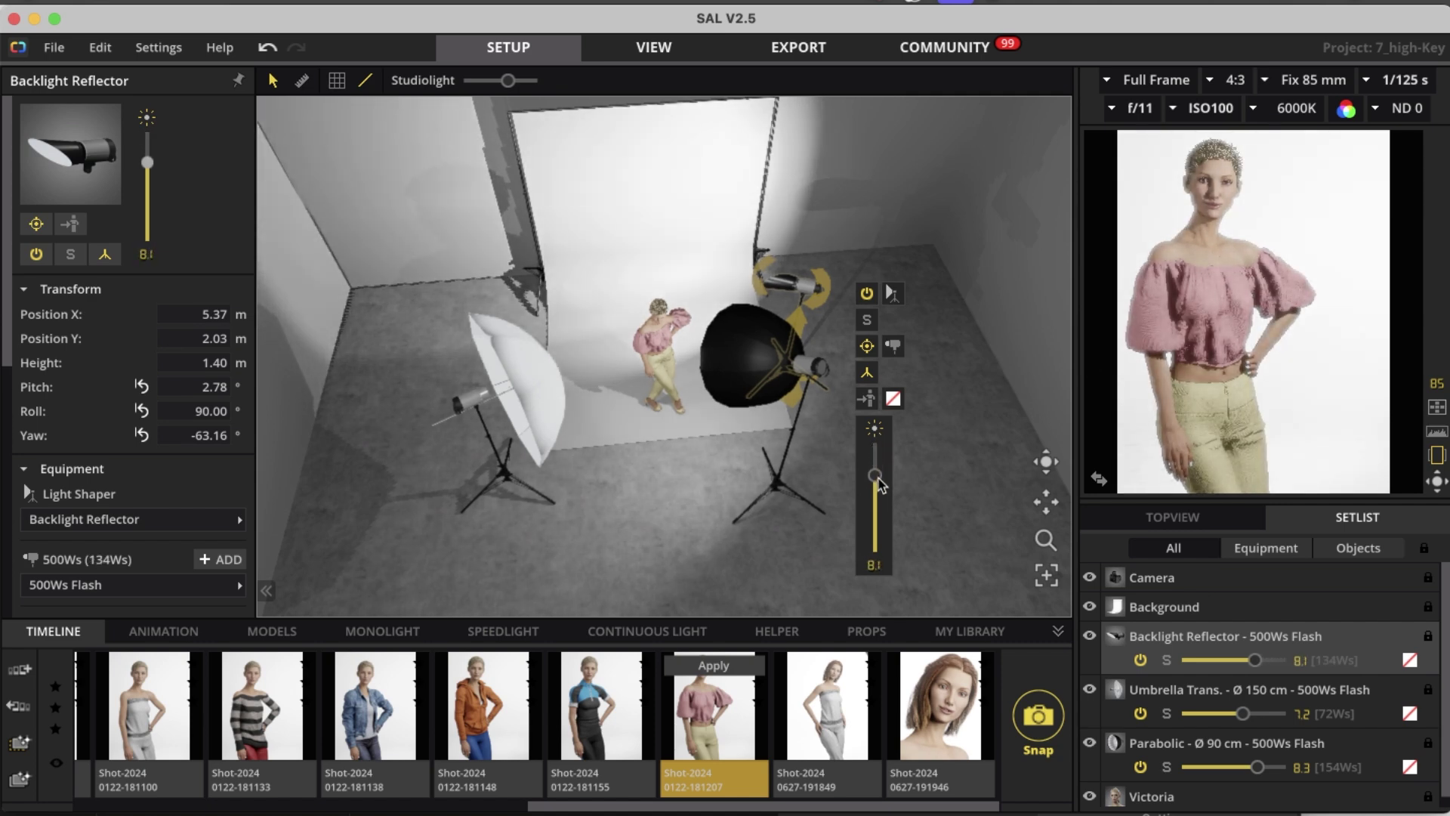
left_click(988, 377)
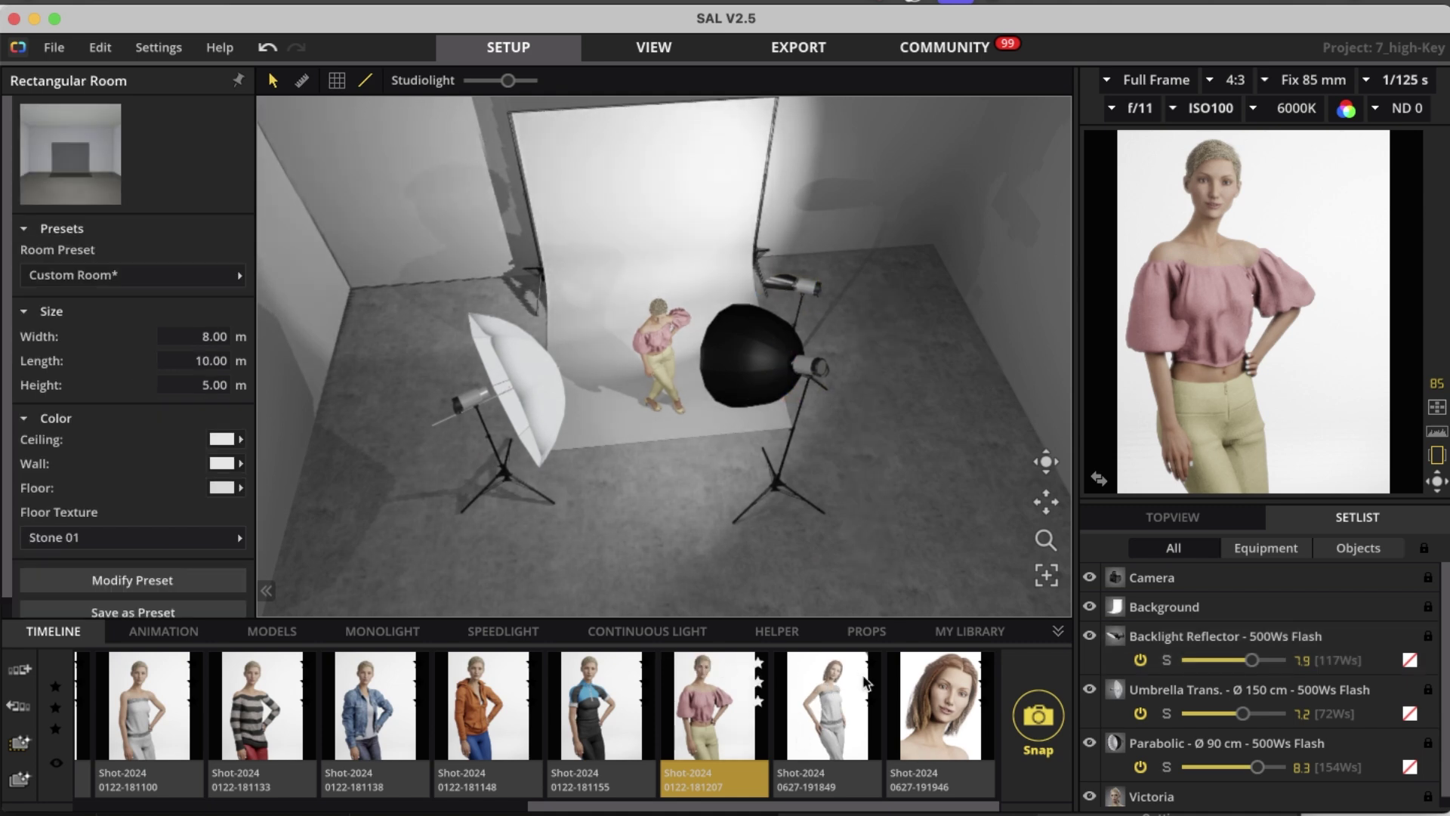
left_click(840, 684)
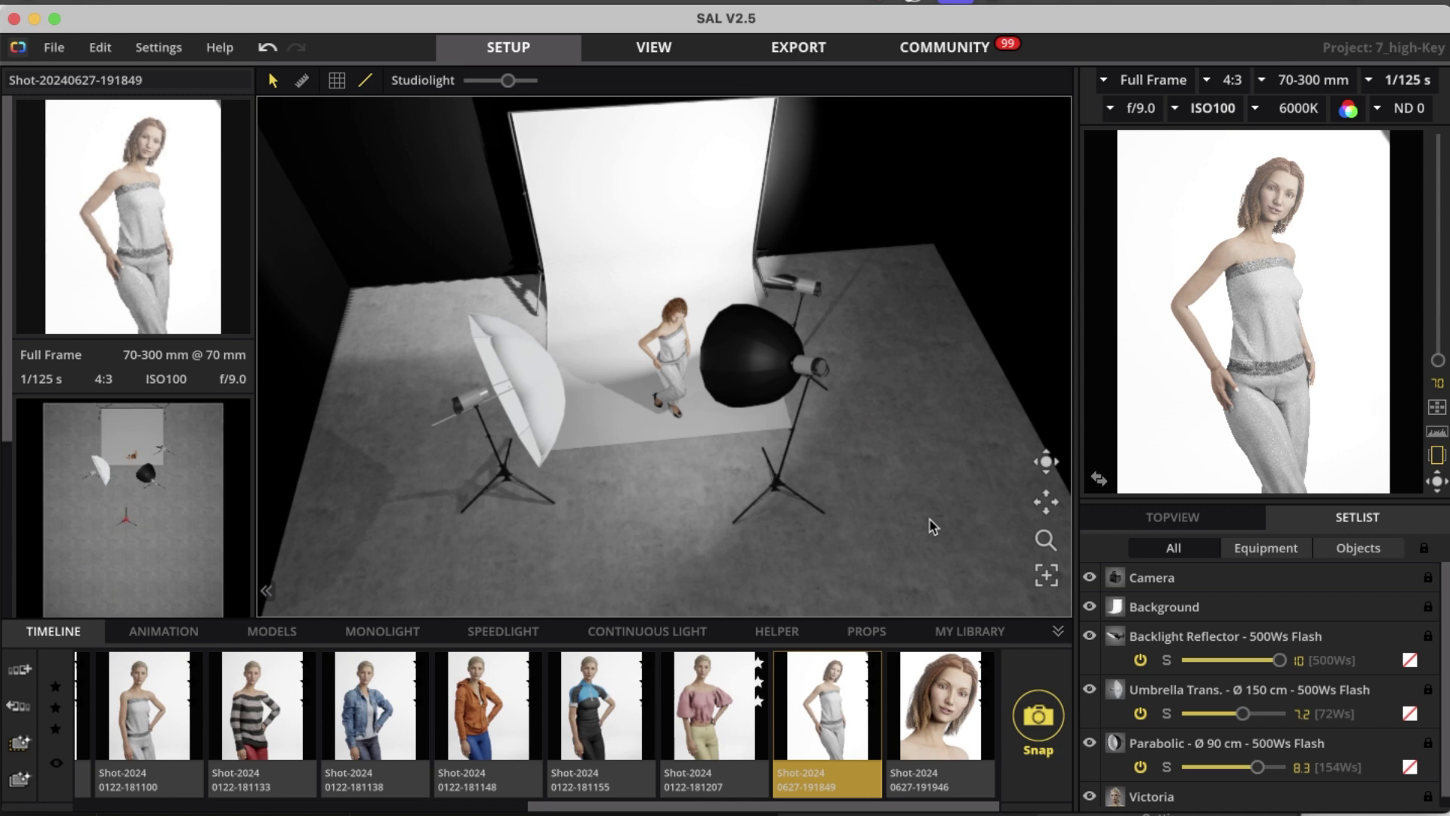
mouse_move(933, 527)
left_mouse_down()
mouse_move(929, 491)
mouse_move(909, 512)
left_mouse_up()
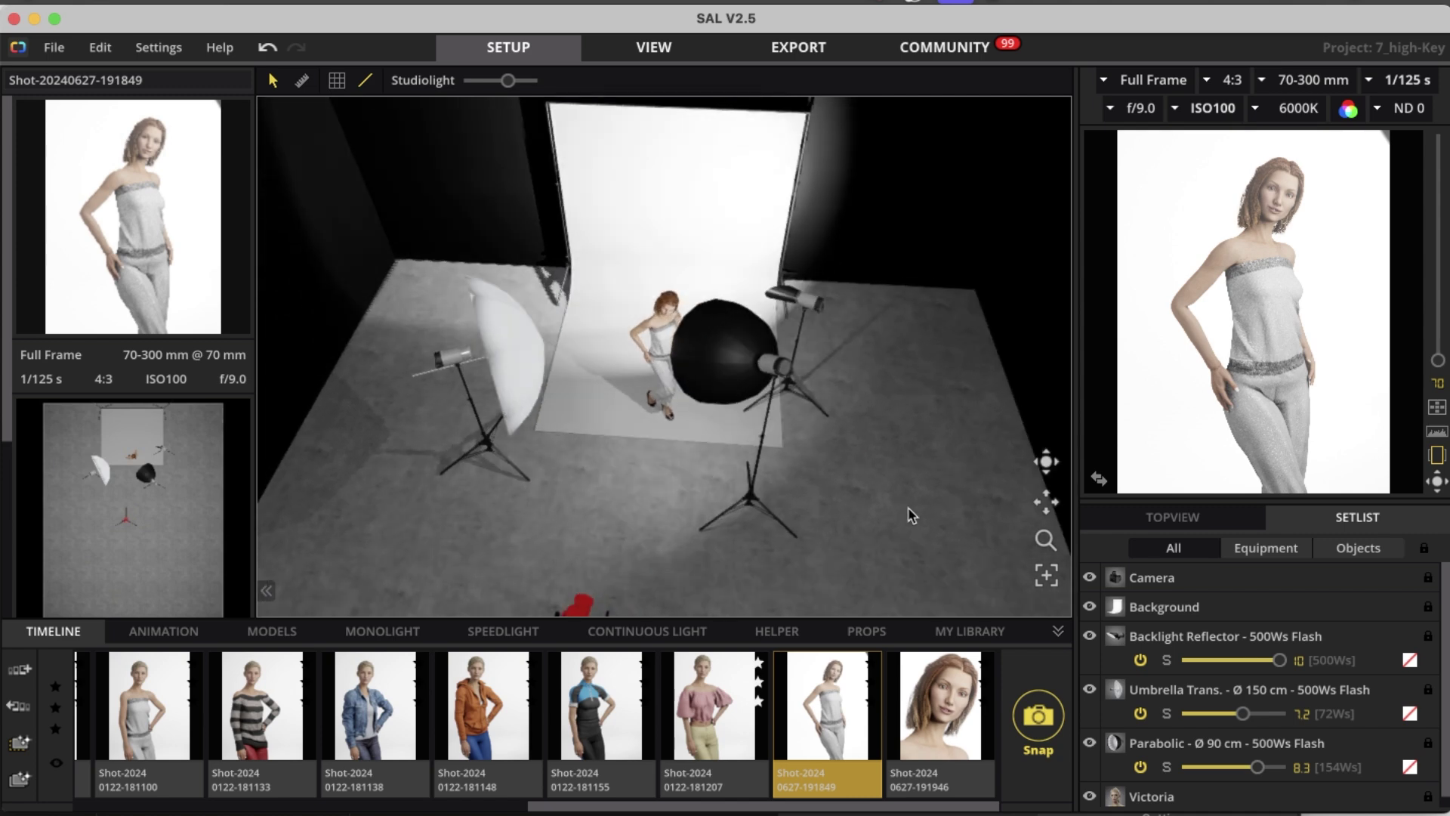
scroll(381, 253, "down", 3)
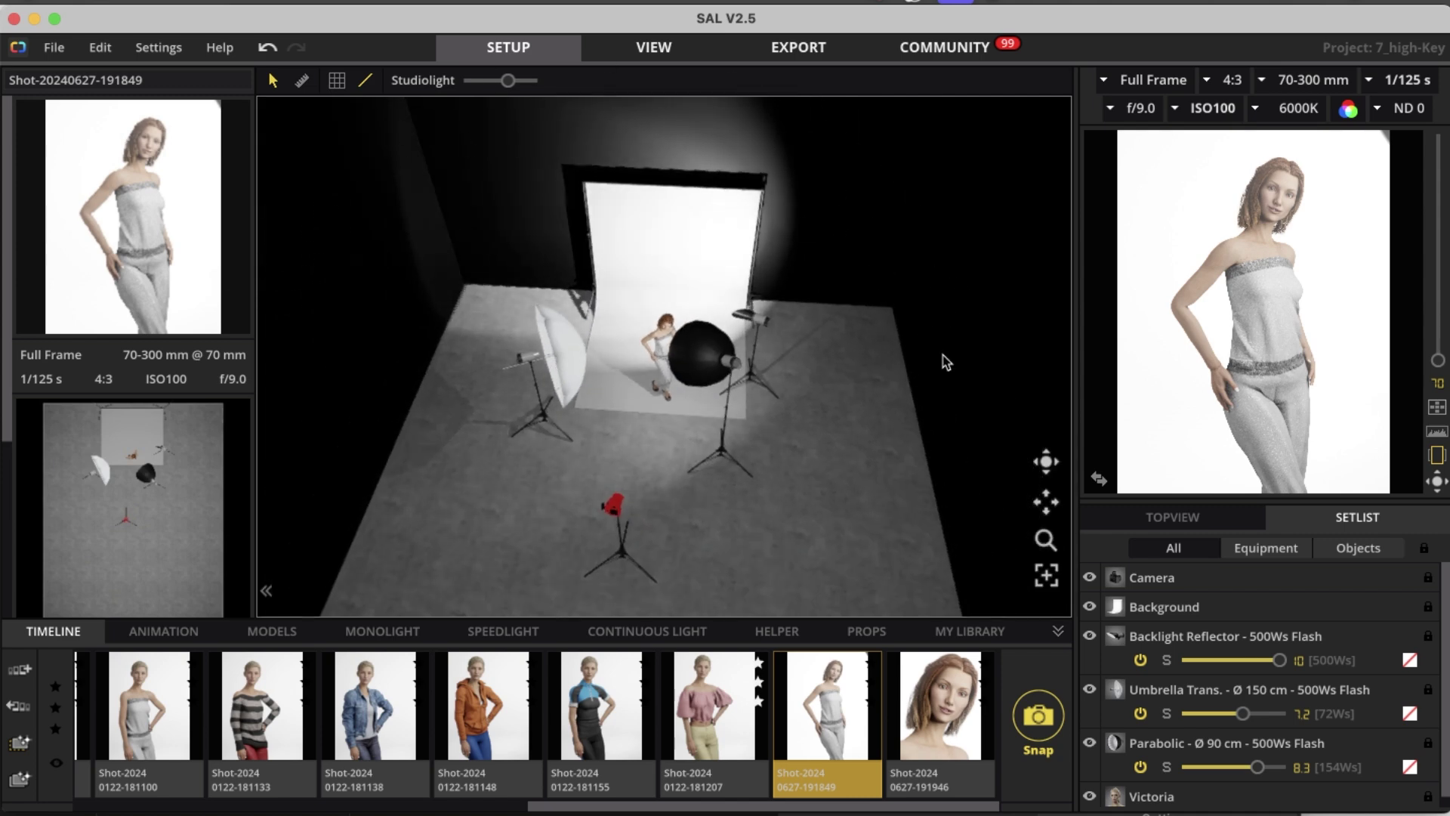
scroll(907, 388, "up", 5)
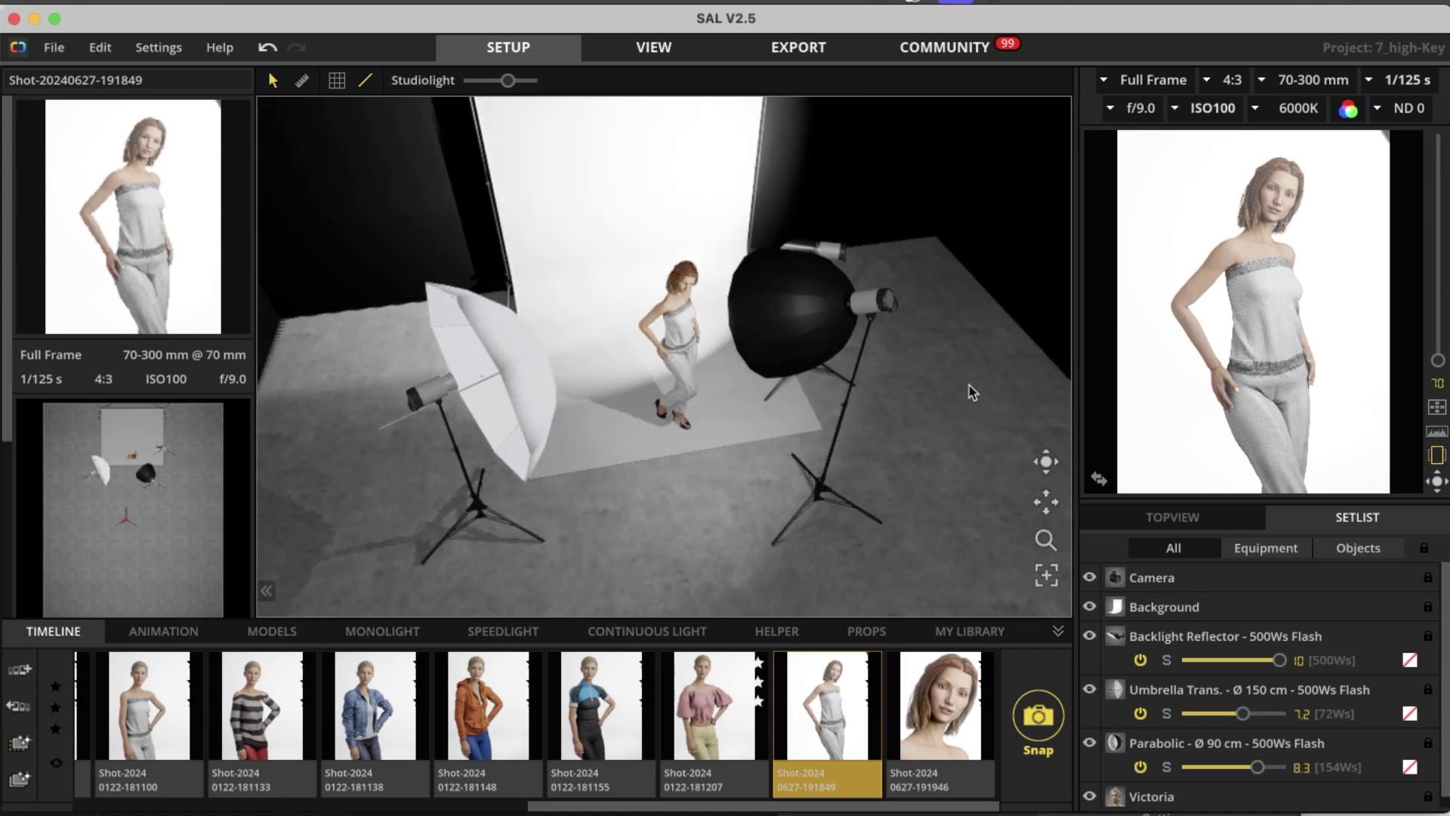
left_click_drag(944, 359, 923, 398)
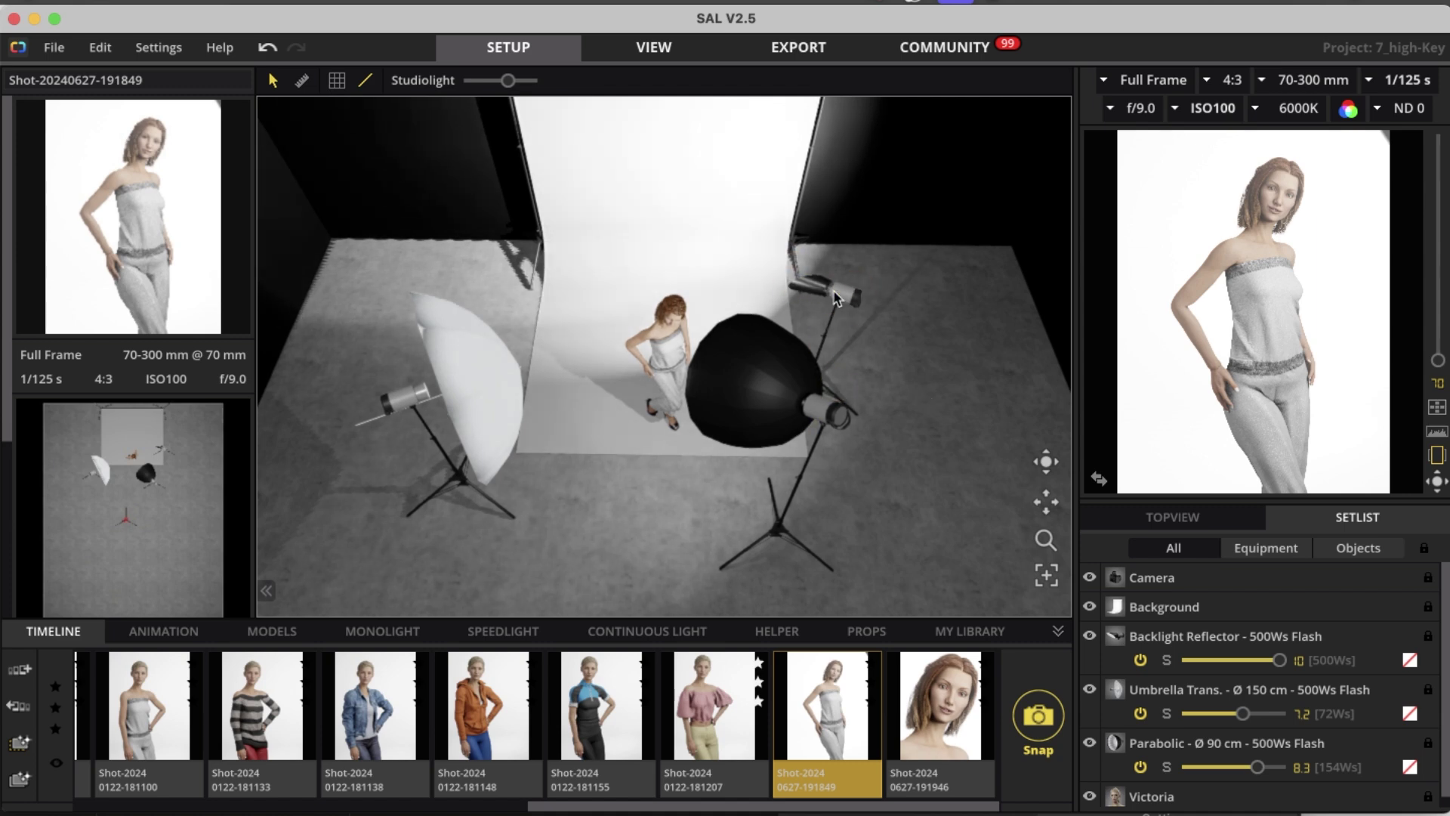
mouse_move(1143, 196)
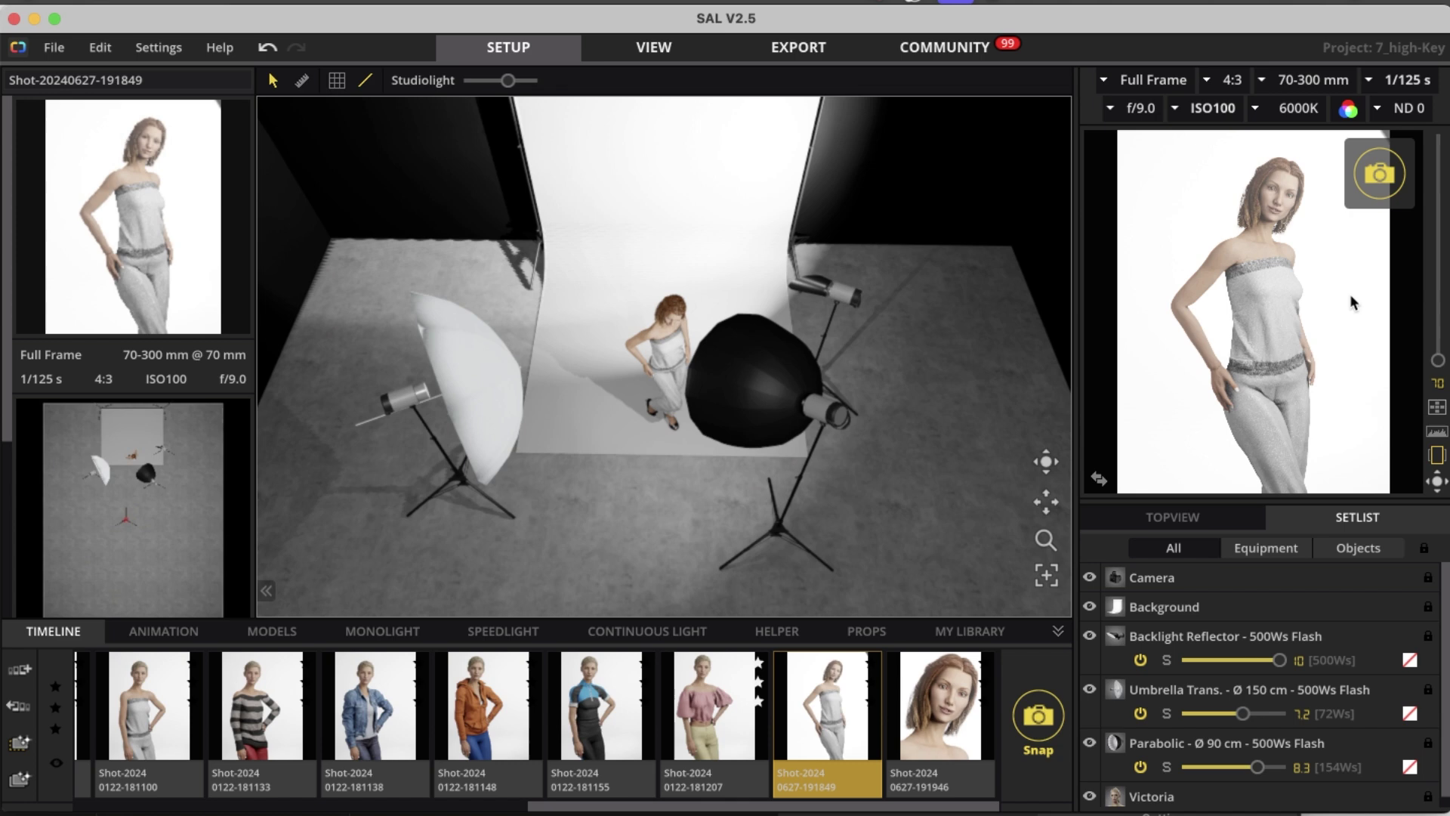
left_click(950, 700)
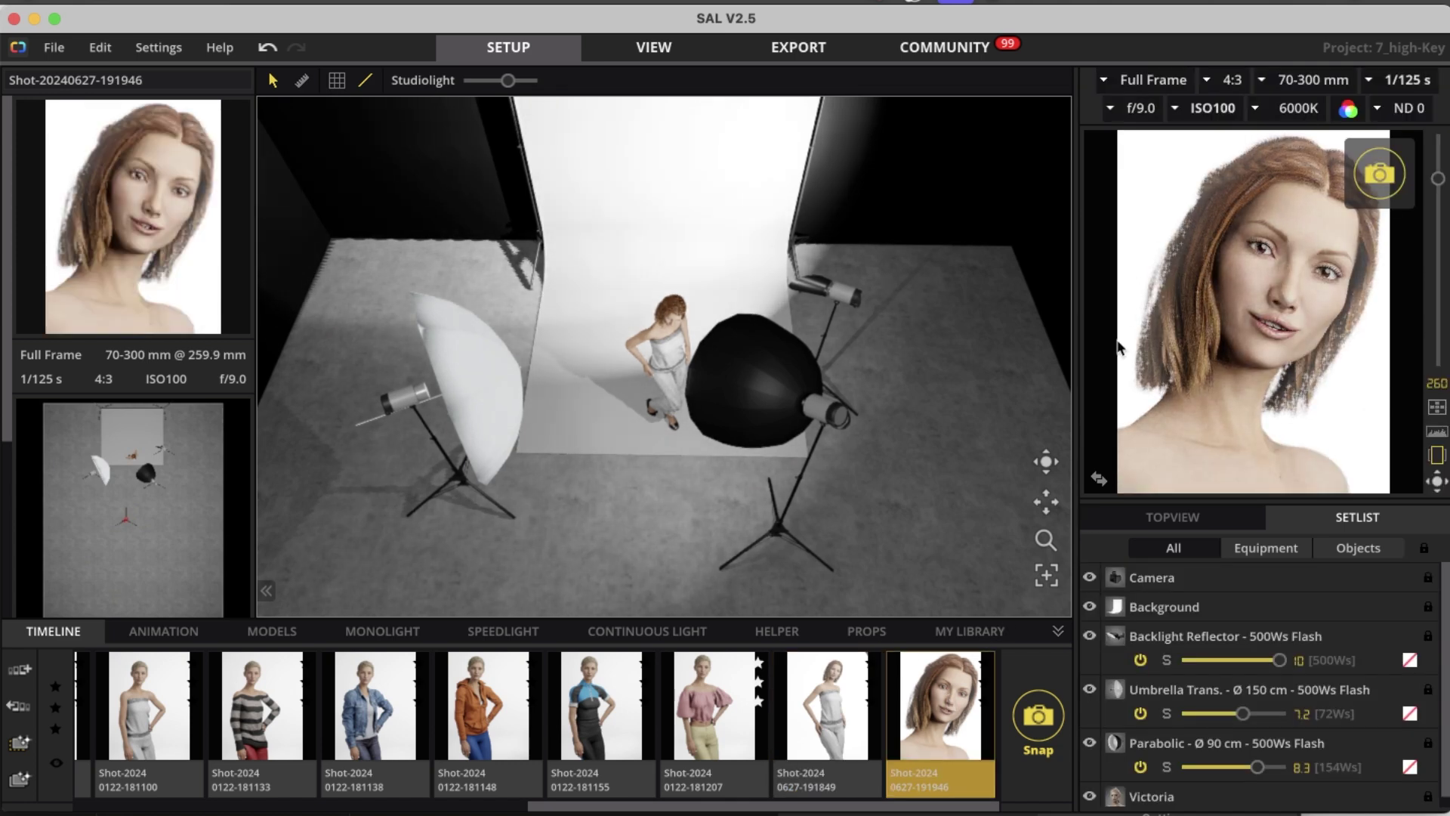
left_click(1099, 479)
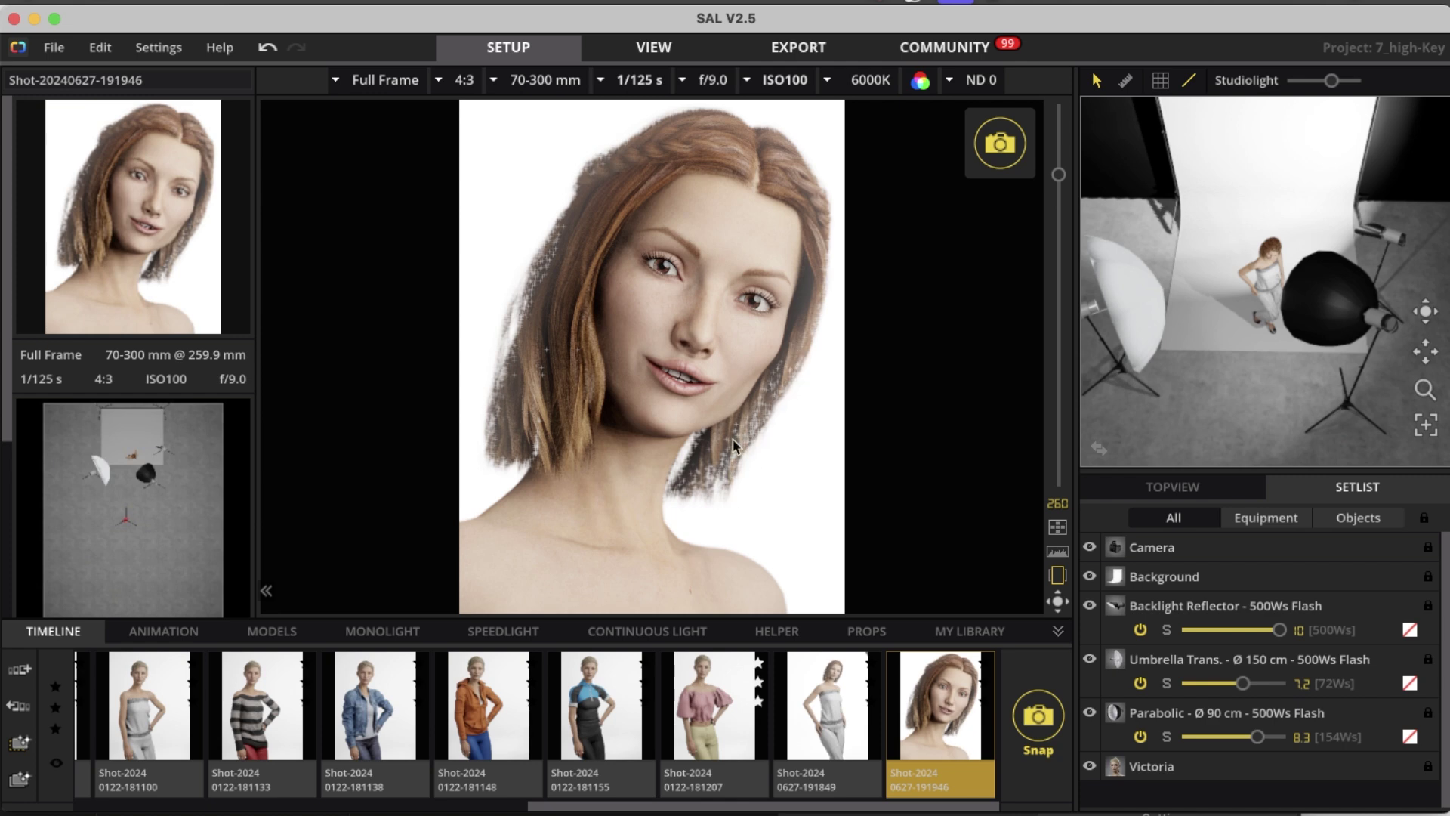
left_click(1413, 243)
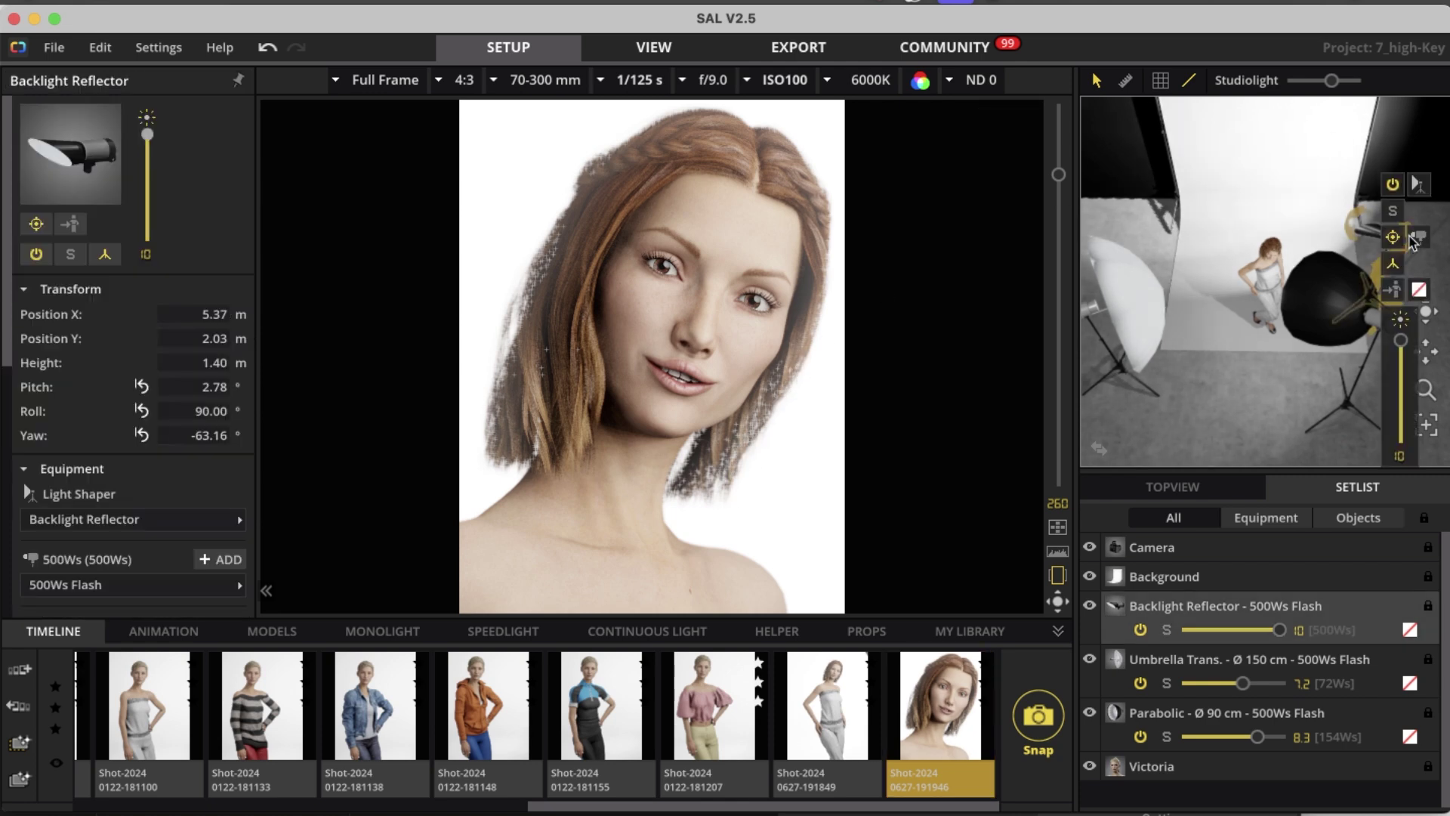
left_click_drag(1401, 343, 1403, 407)
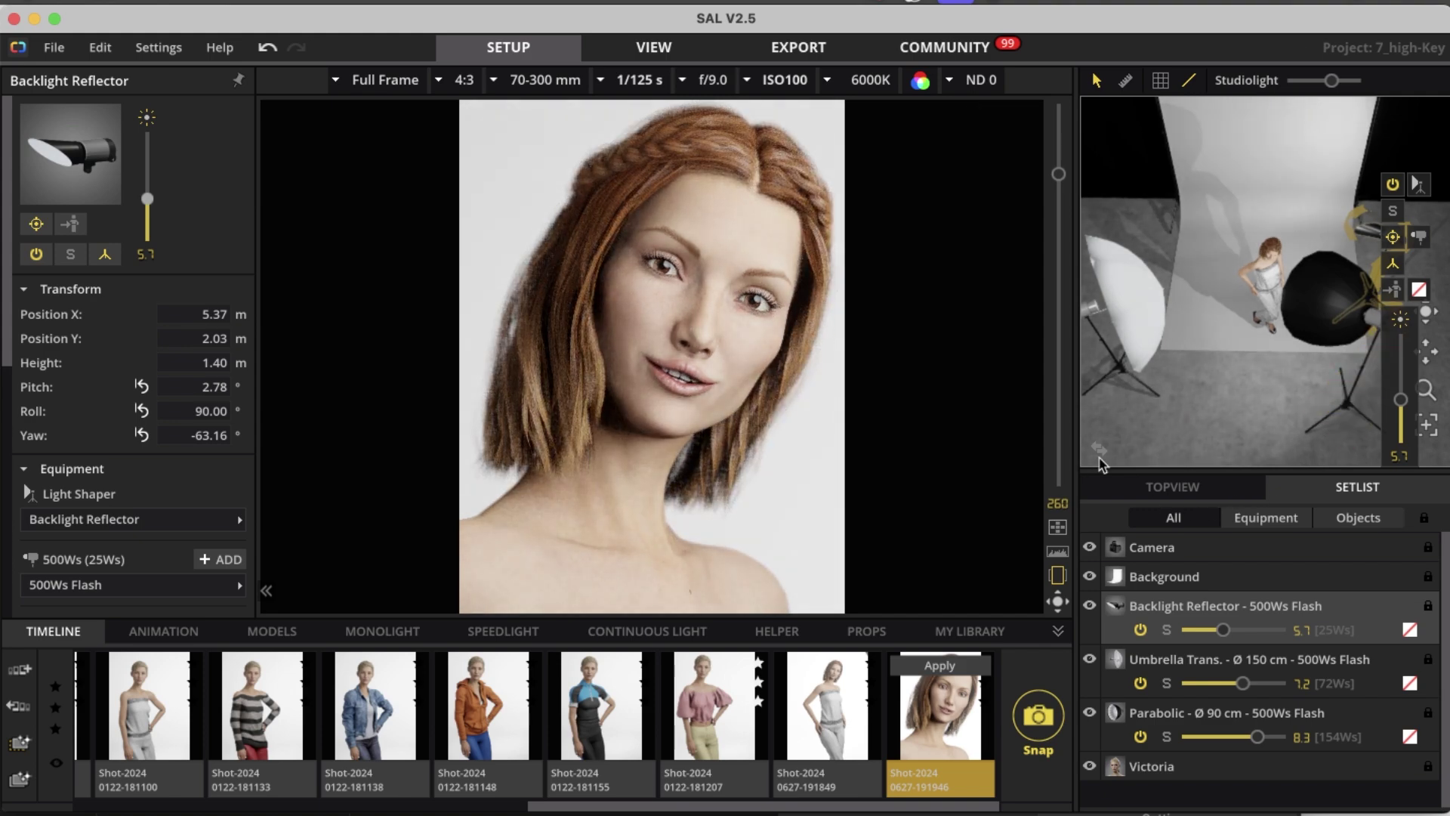
scroll(1410, 384, "up", 1)
scroll(1409, 384, "up", 2)
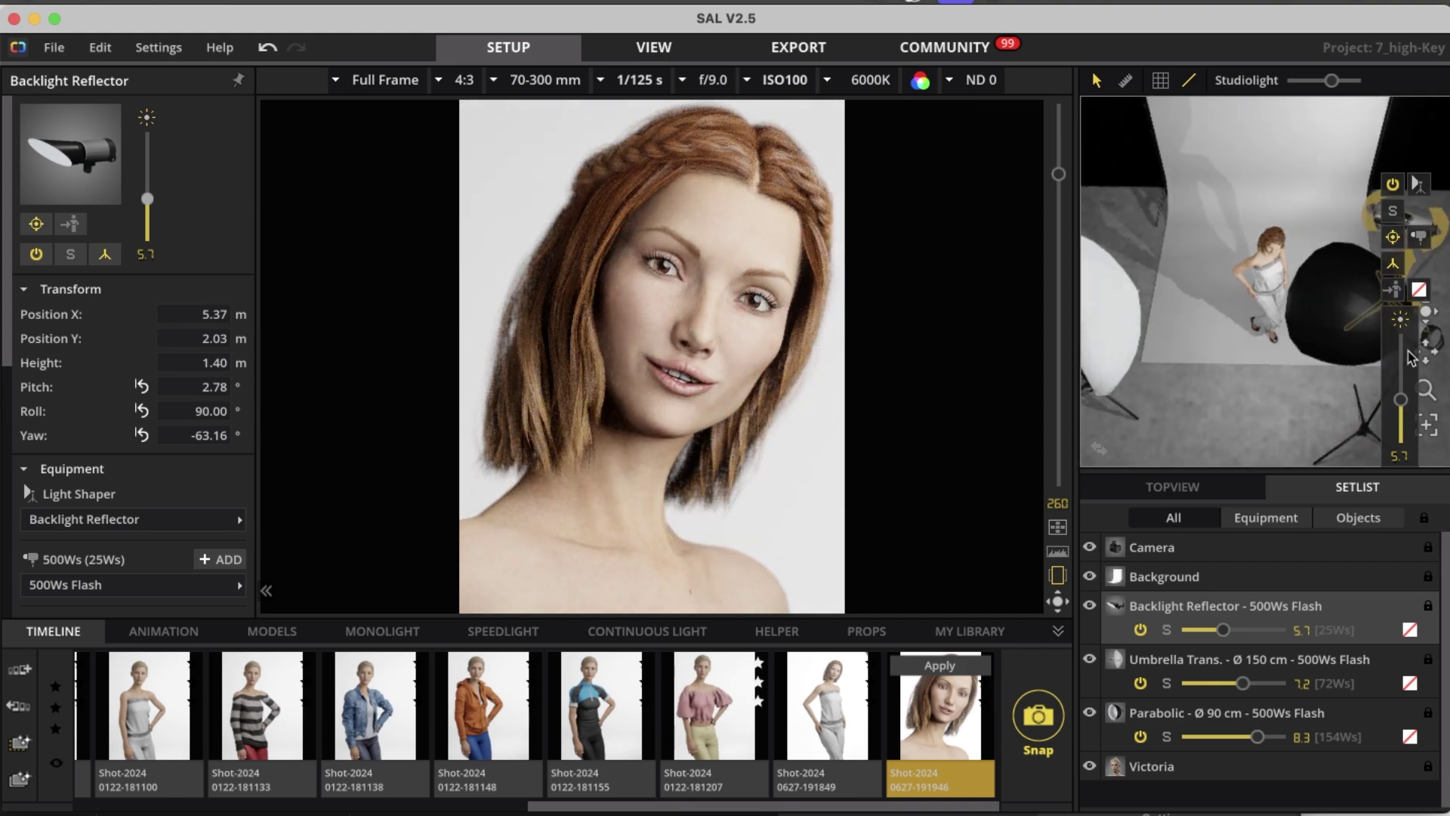
mouse_move(1401, 401)
left_mouse_down()
mouse_move(1401, 340)
mouse_move(1402, 383)
left_mouse_up()
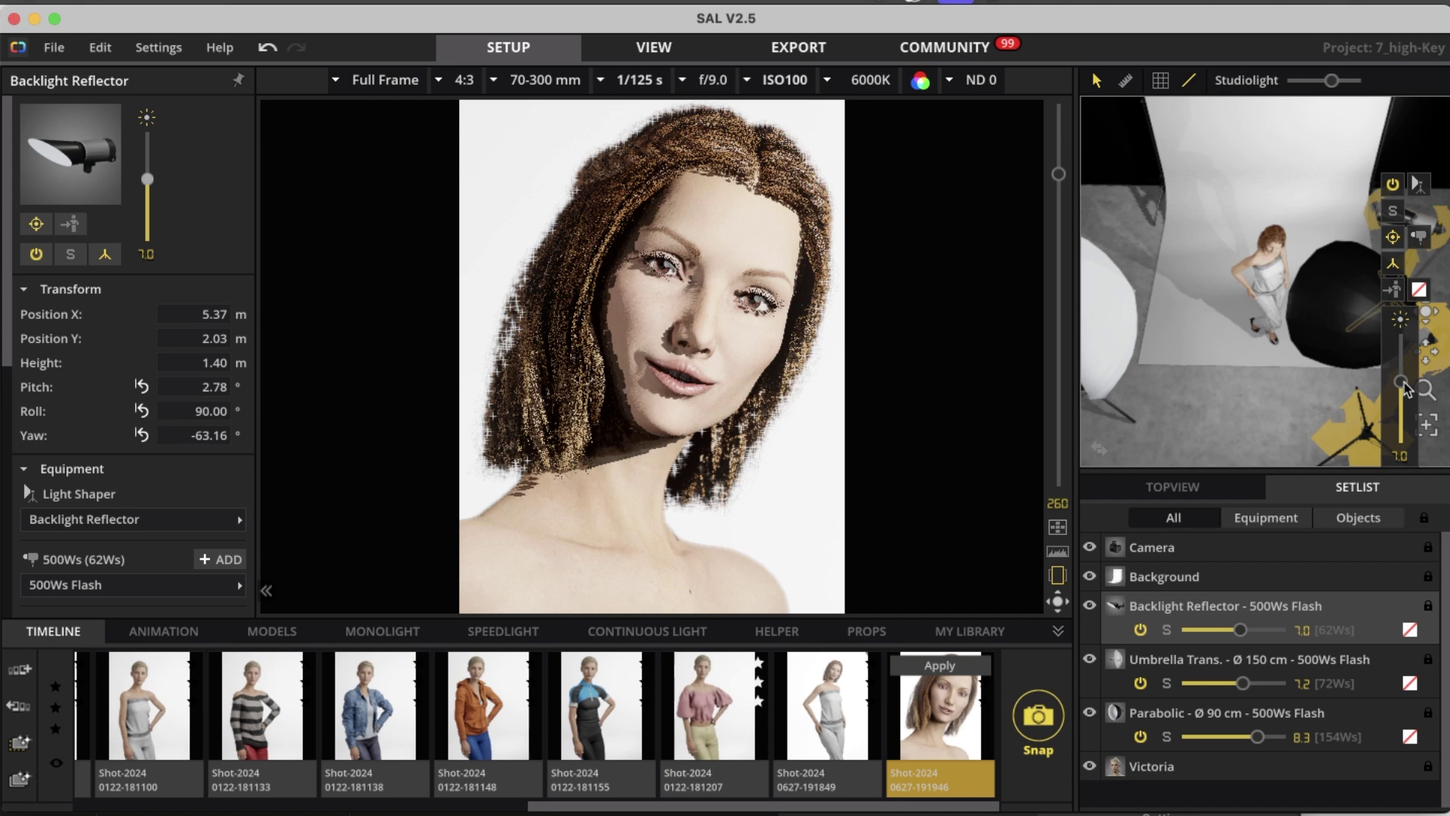
left_click(928, 666)
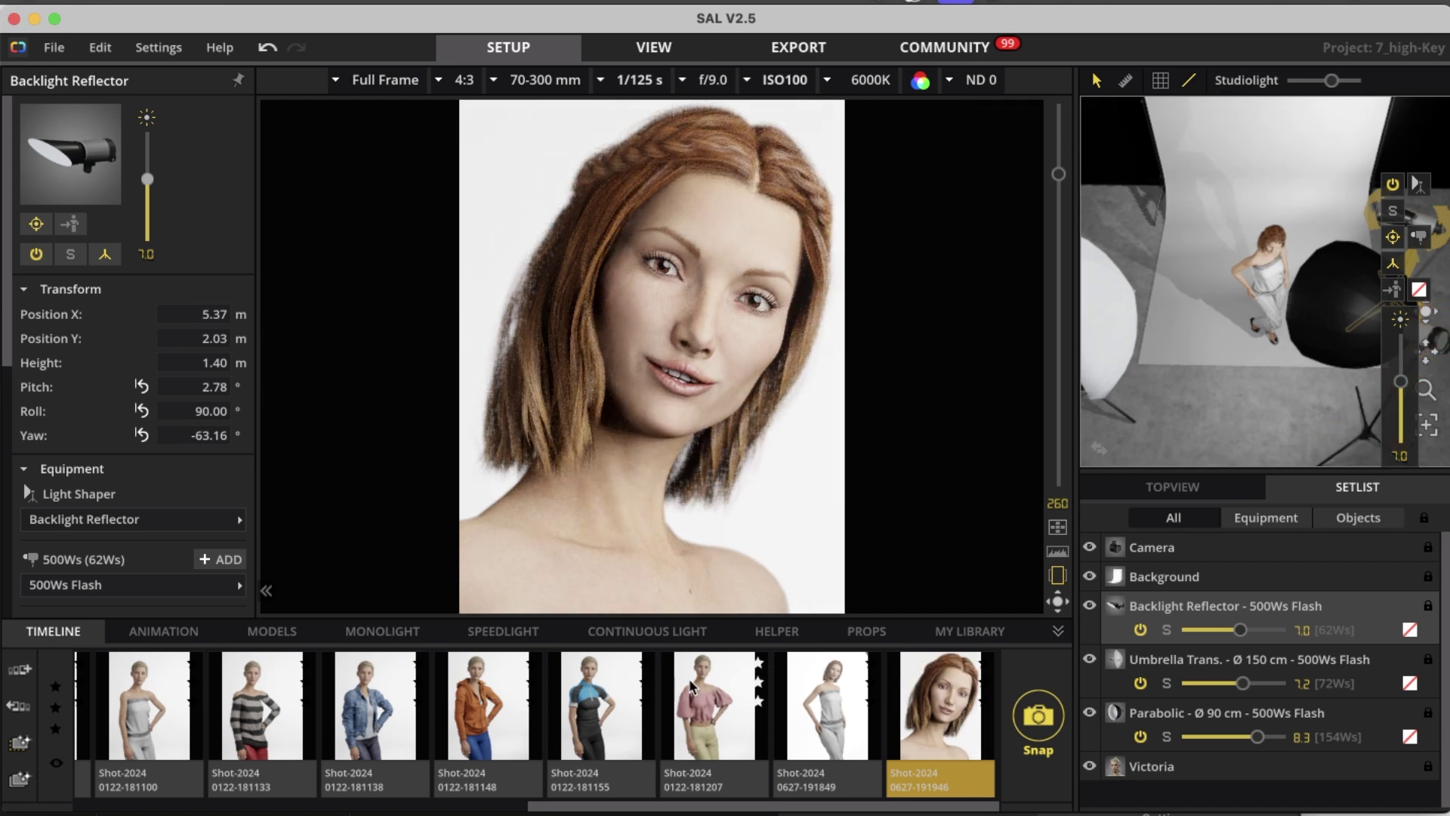
scroll(692, 685, "left", 10)
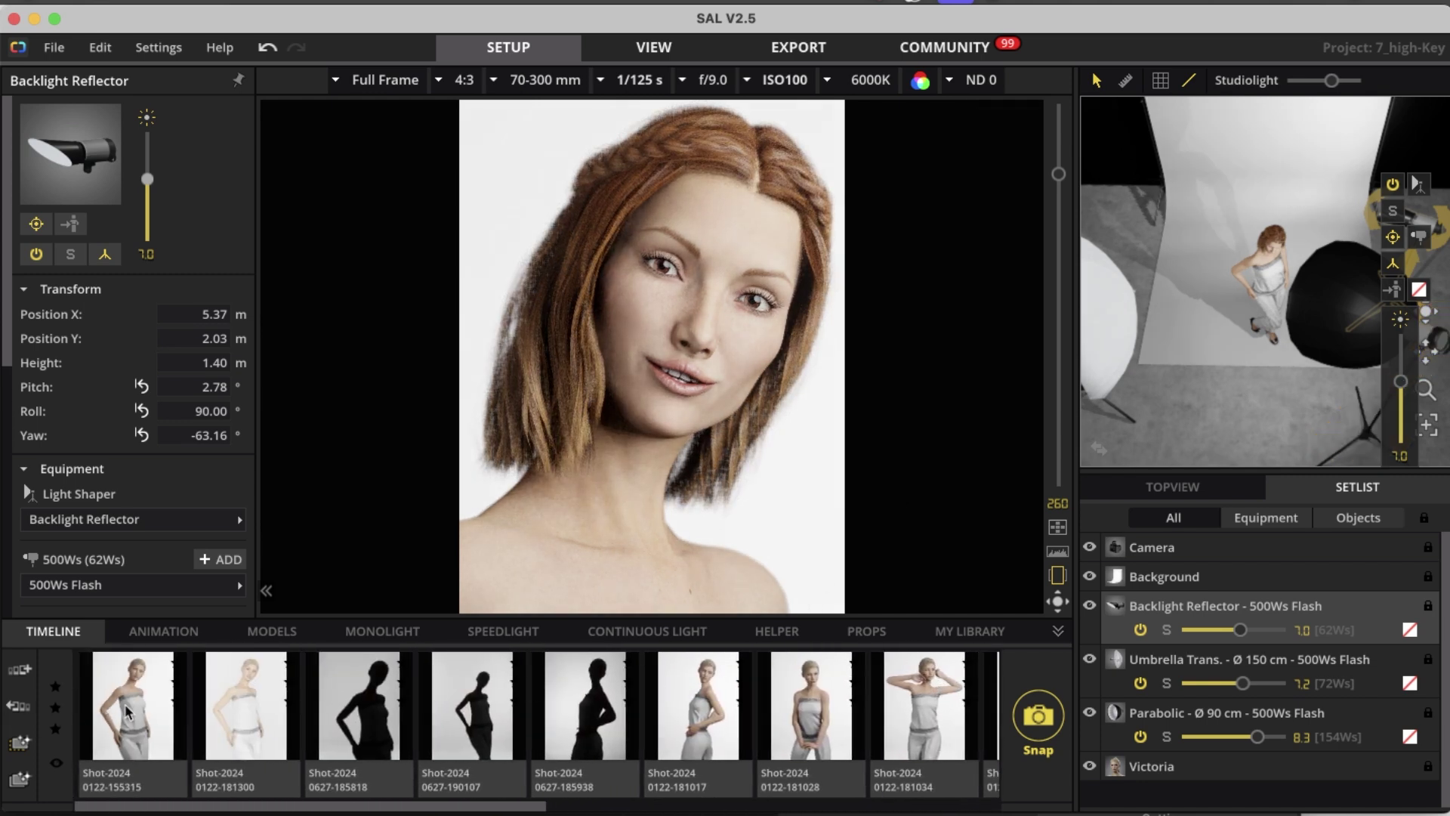
left_click(129, 711)
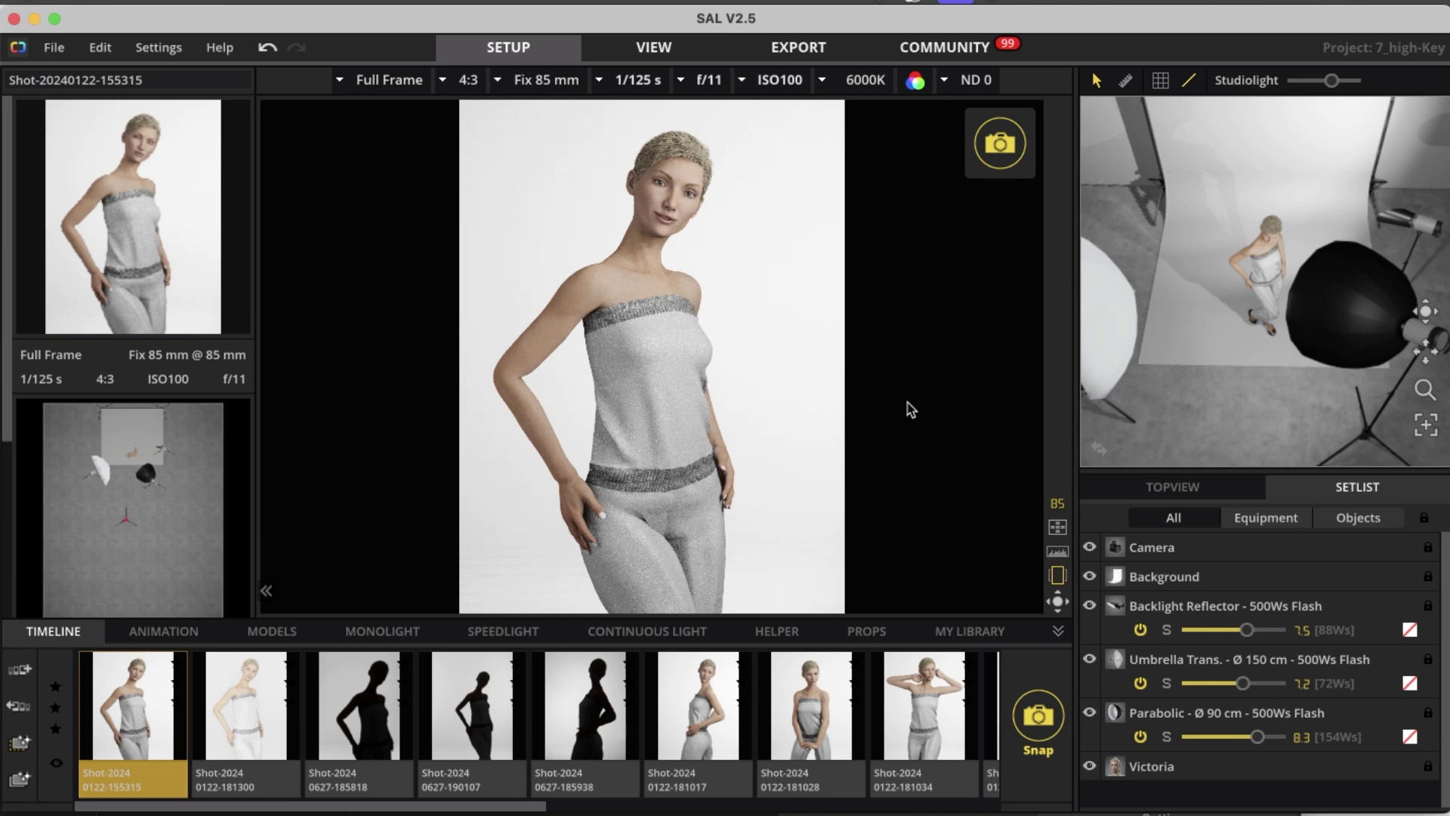
scroll(1282, 345, "down", 5)
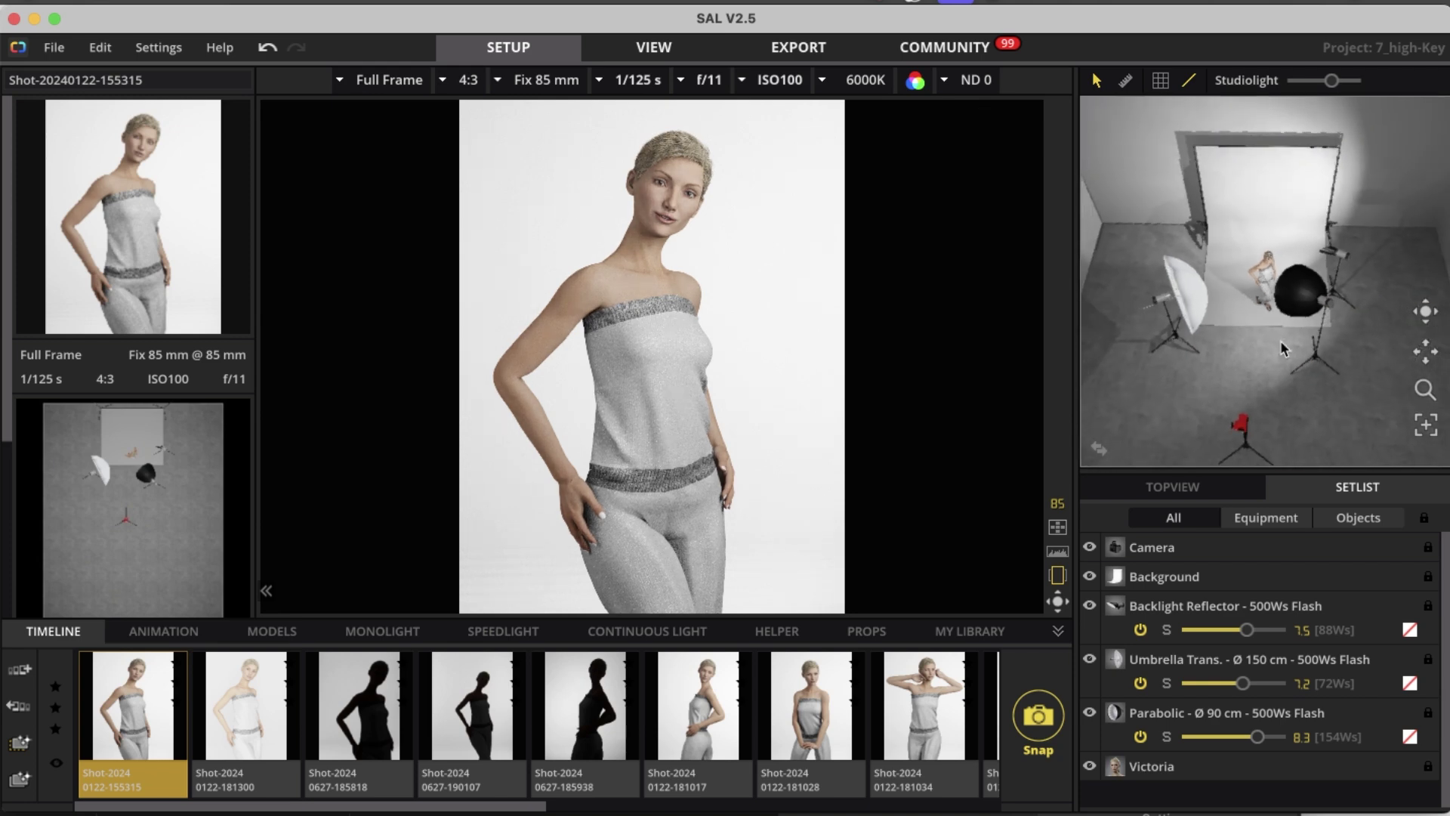
left_click_drag(1280, 341, 1355, 332)
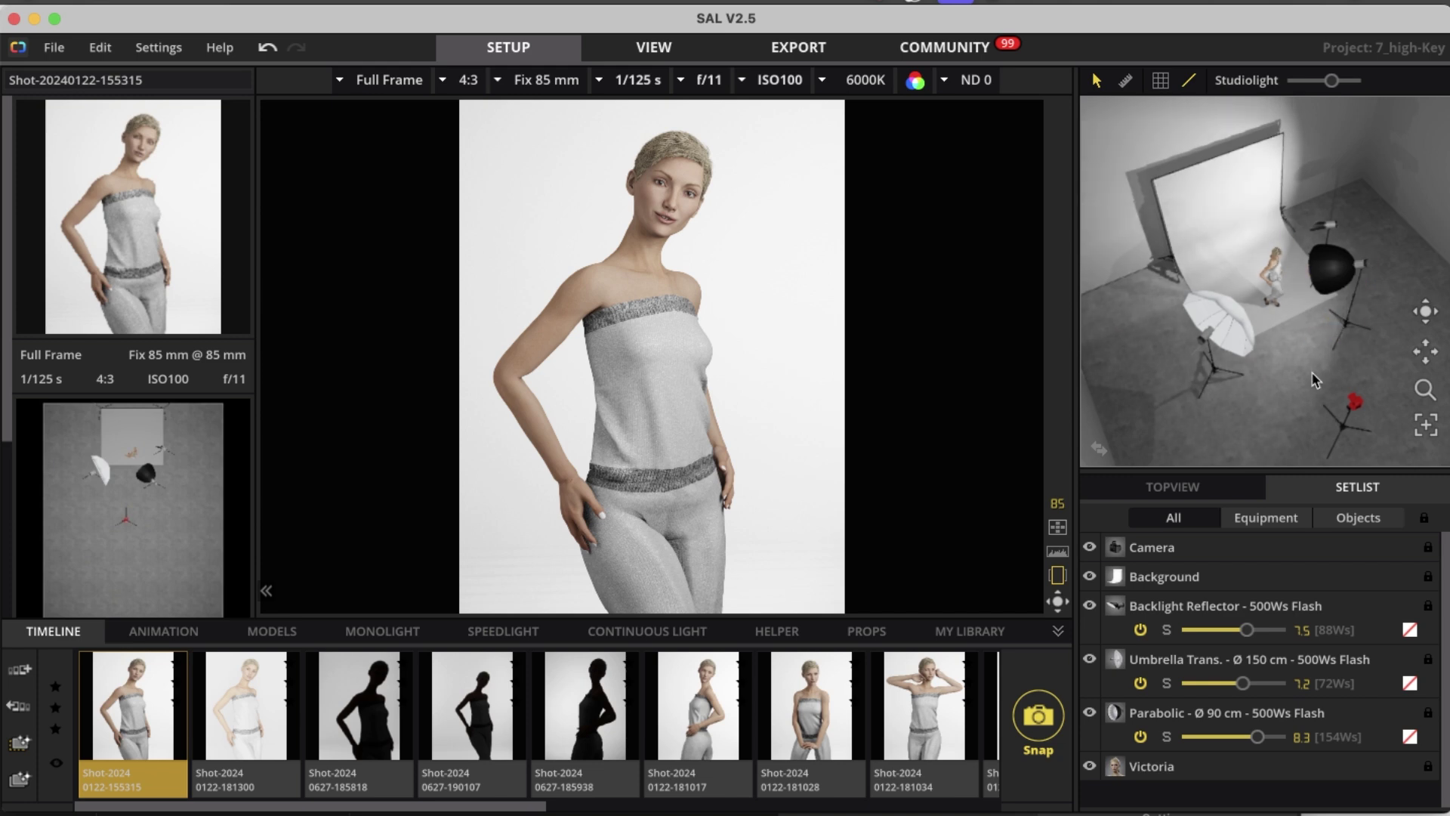
left_click(1290, 359)
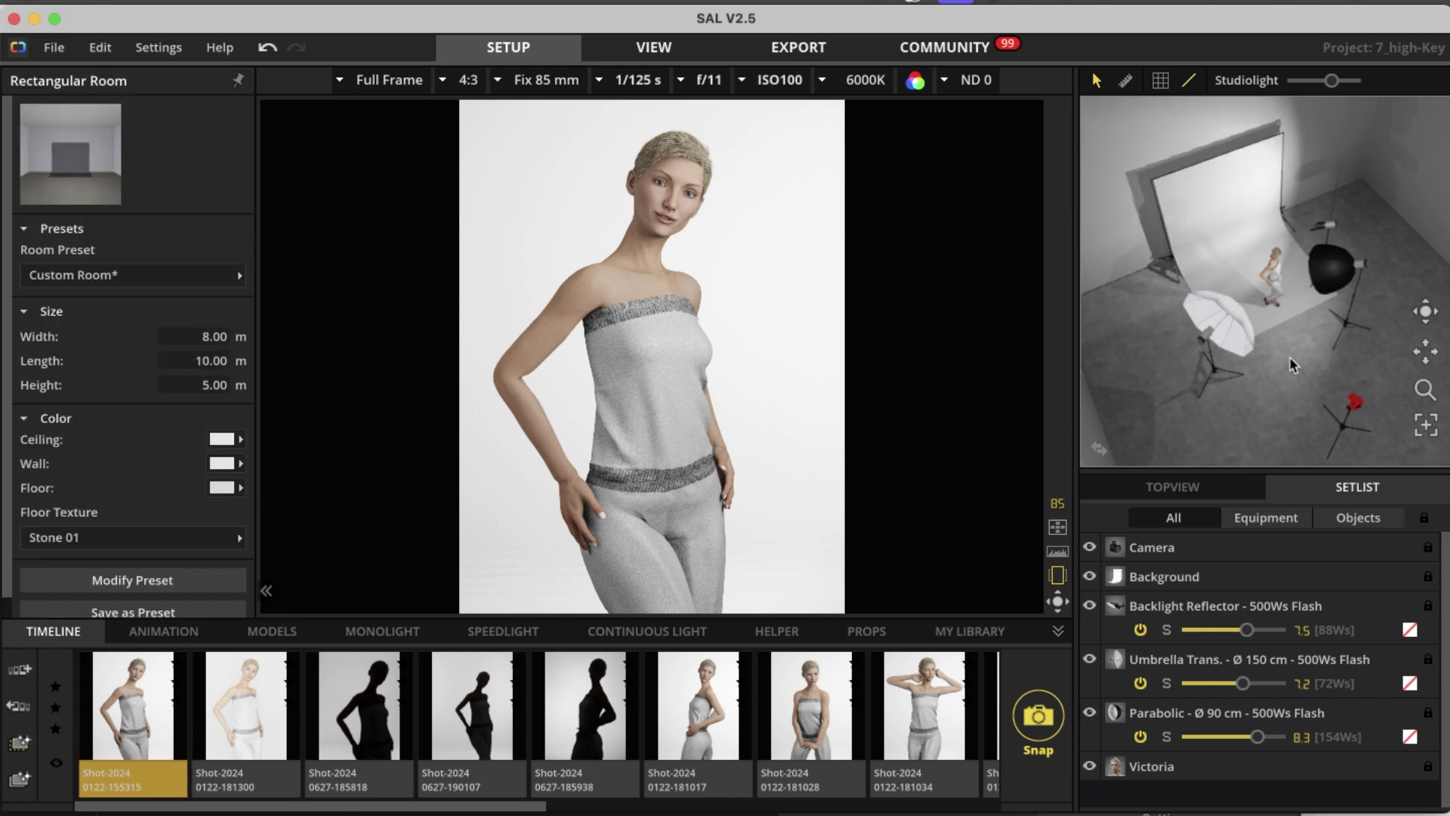
mouse_move(1016, 344)
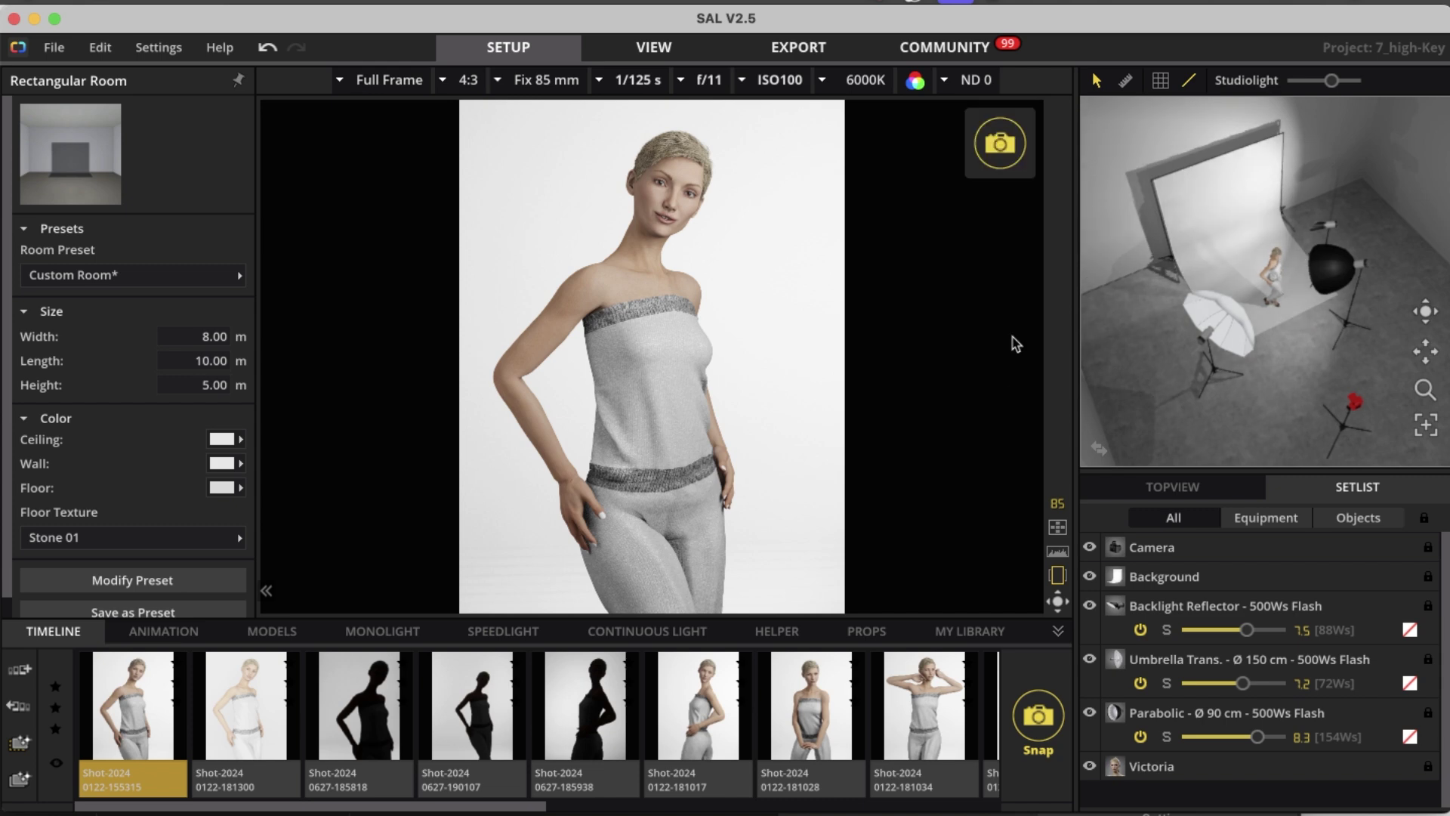